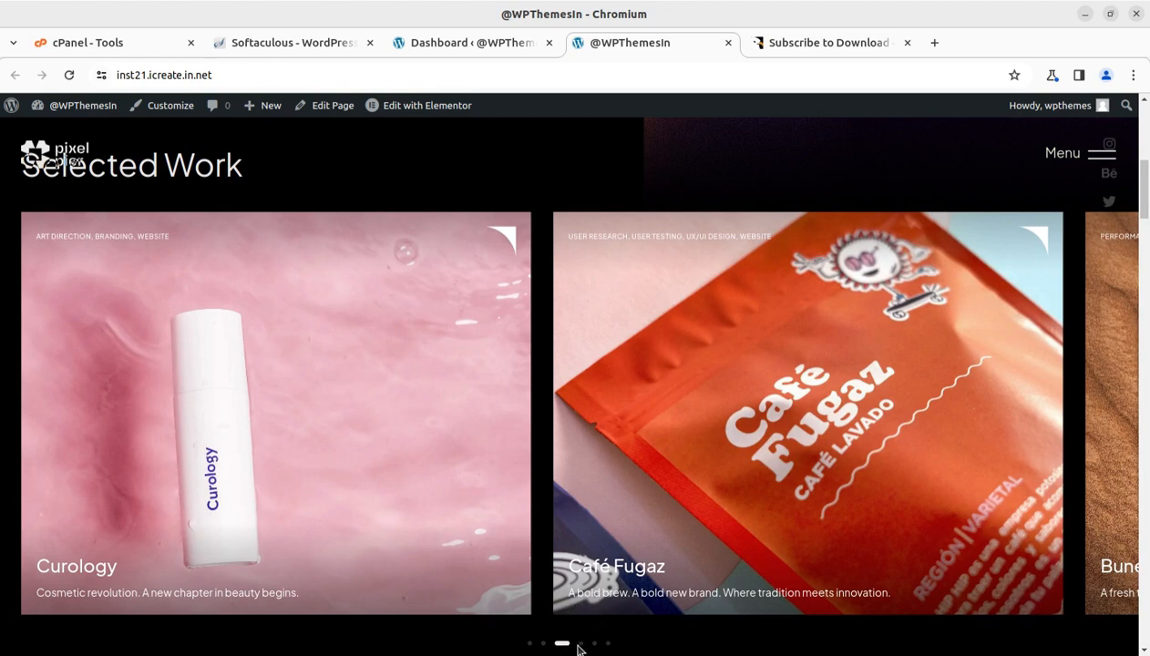
# Look over the site's homepage, including the Selected Work carousel, What We Do text and Our Capabilities cards.
pyautogui.click(582, 645)
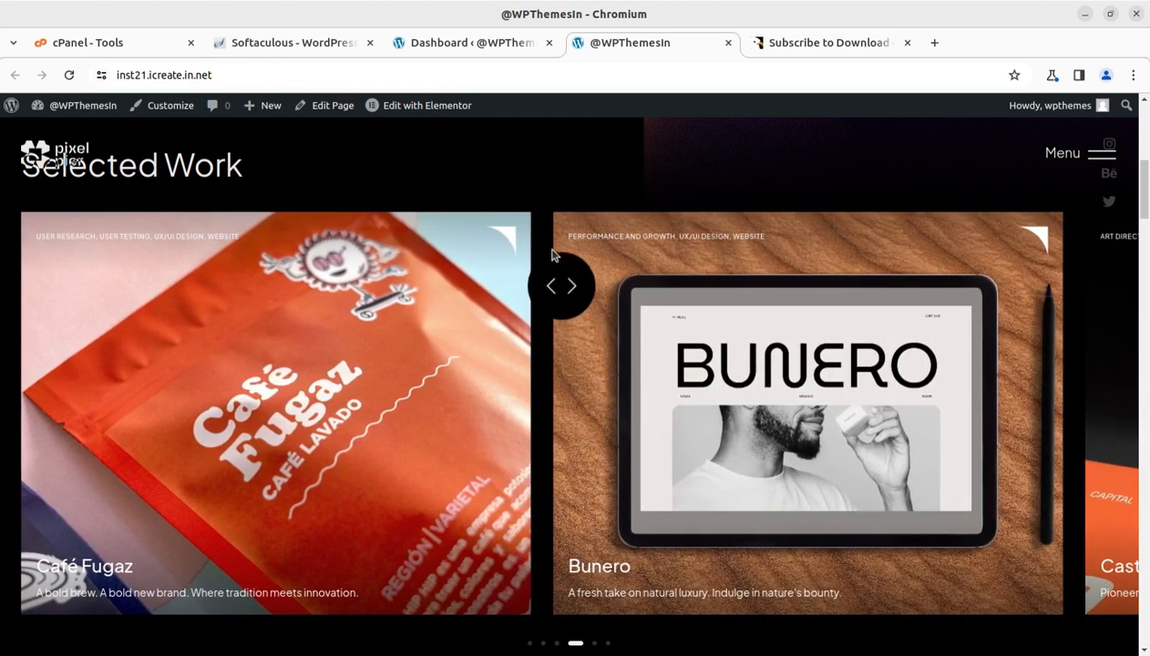
pyautogui.scroll(5, 533, 233)
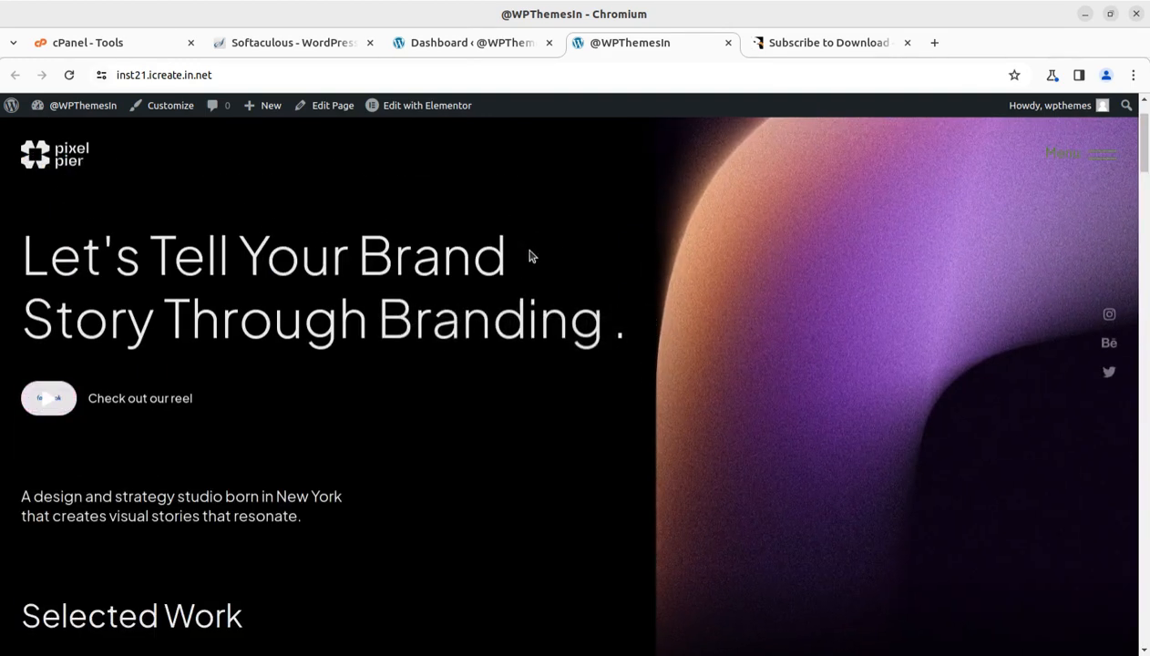
pyautogui.scroll(-2, 535, 356)
pyautogui.scroll(-4, 537, 356)
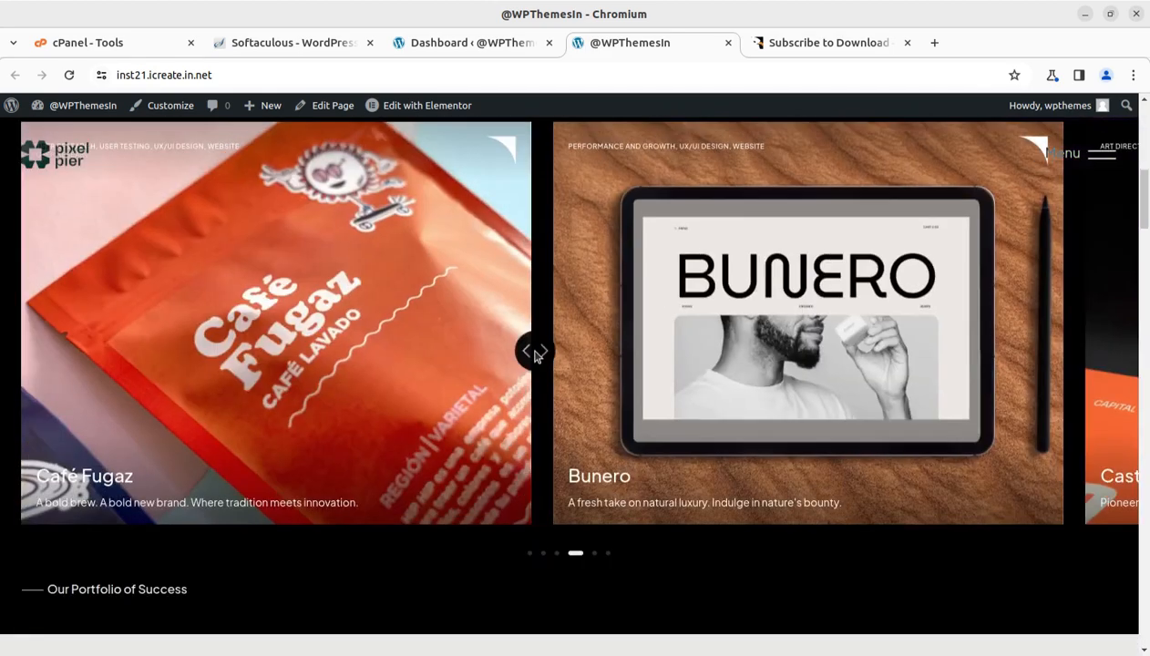
pyautogui.scroll(-1, 820, 571)
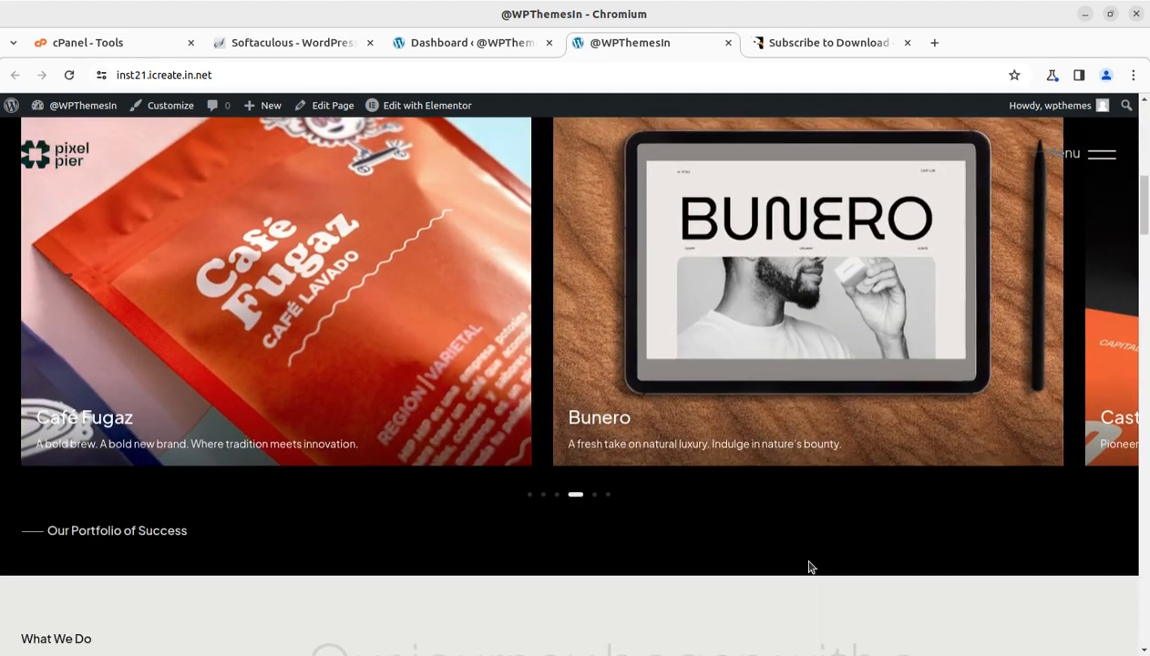
pyautogui.scroll(-2, 716, 518)
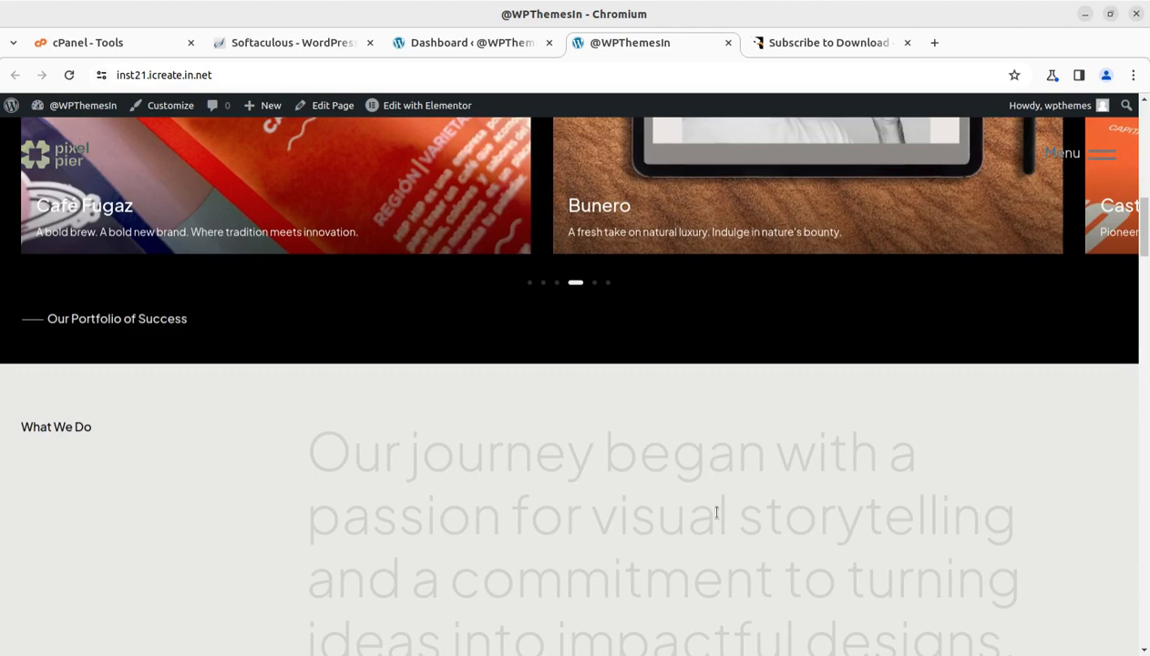
pyautogui.scroll(-3, 714, 504)
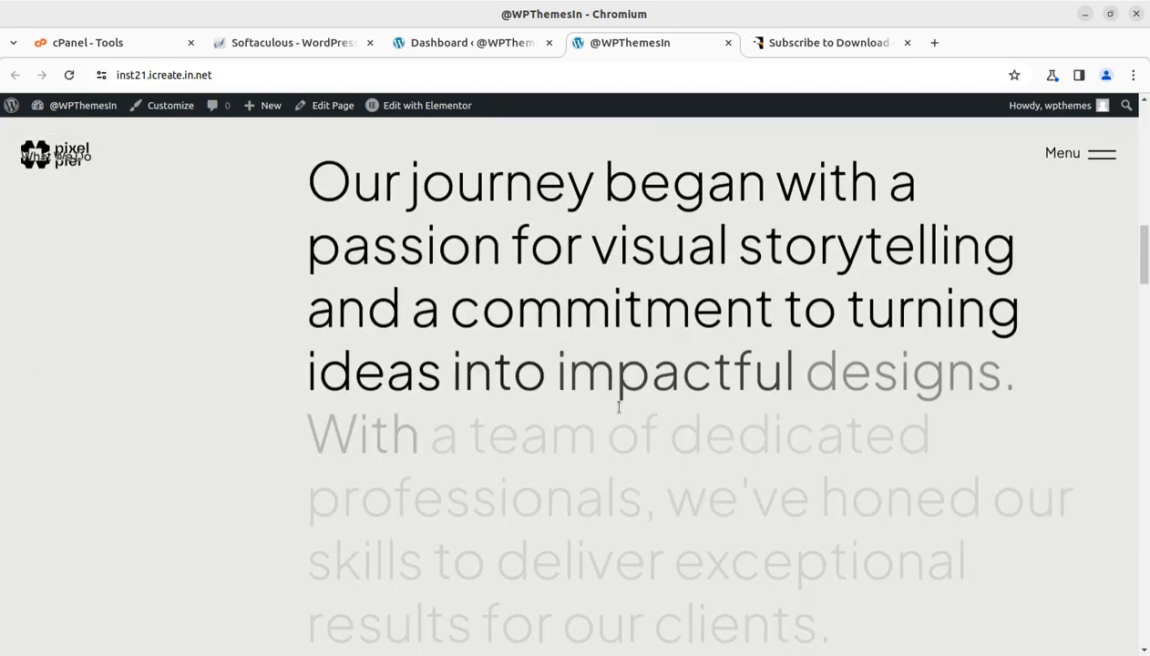
pyautogui.scroll(6, 619, 407)
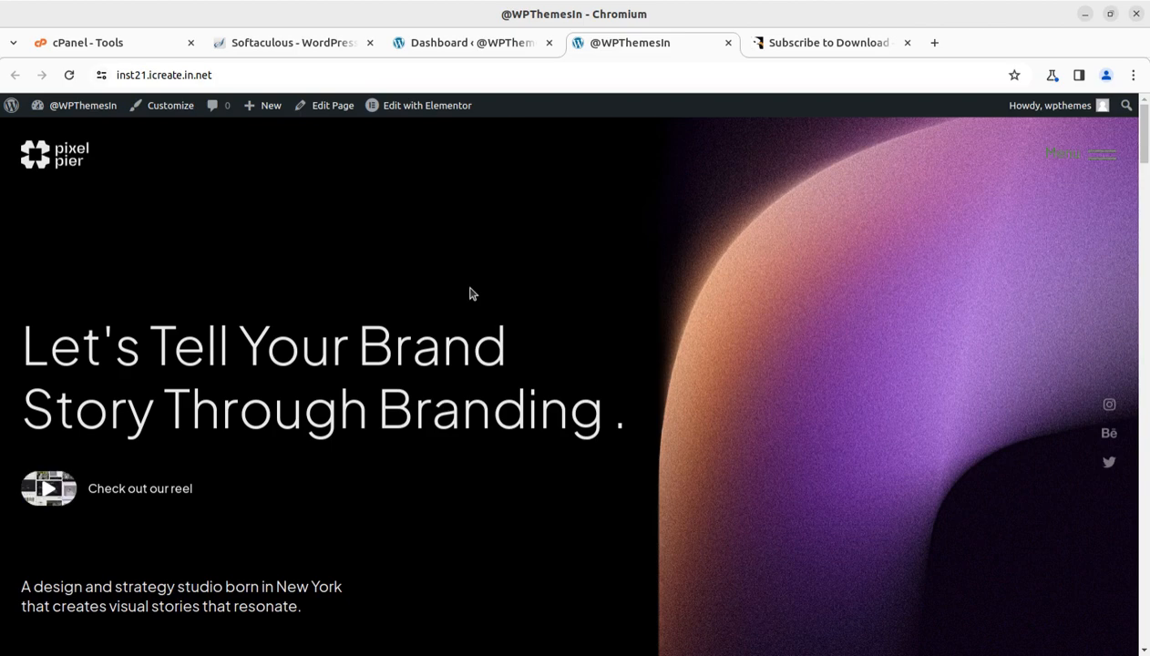
pyautogui.scroll(-10, 471, 294)
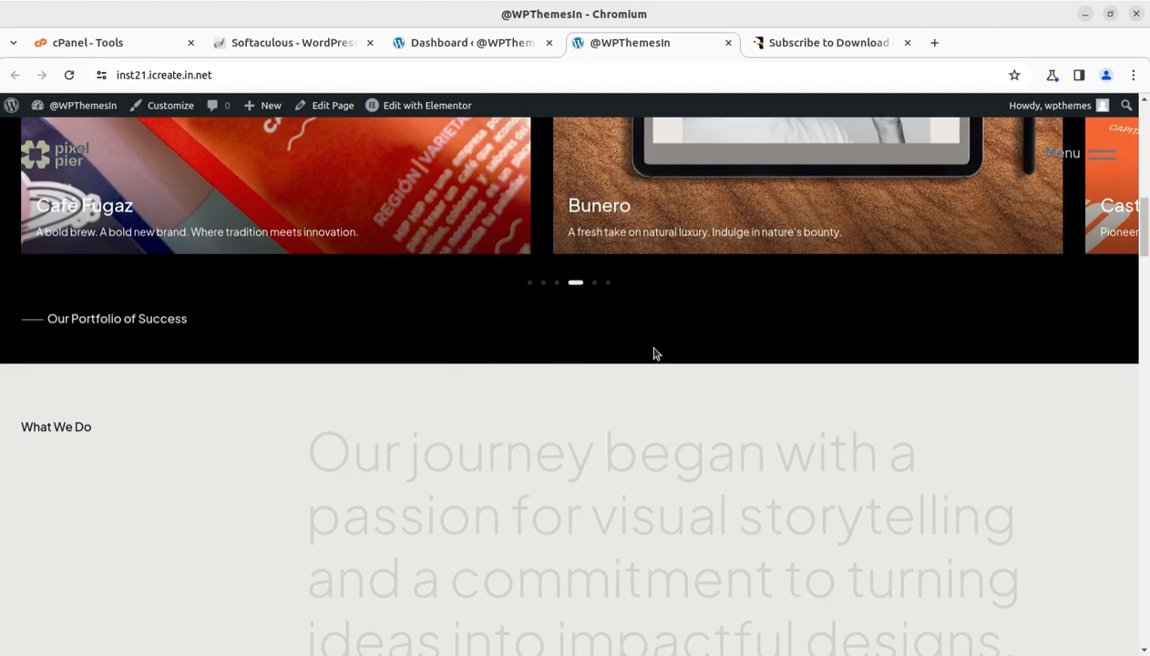
pyautogui.scroll(-2, 564, 464)
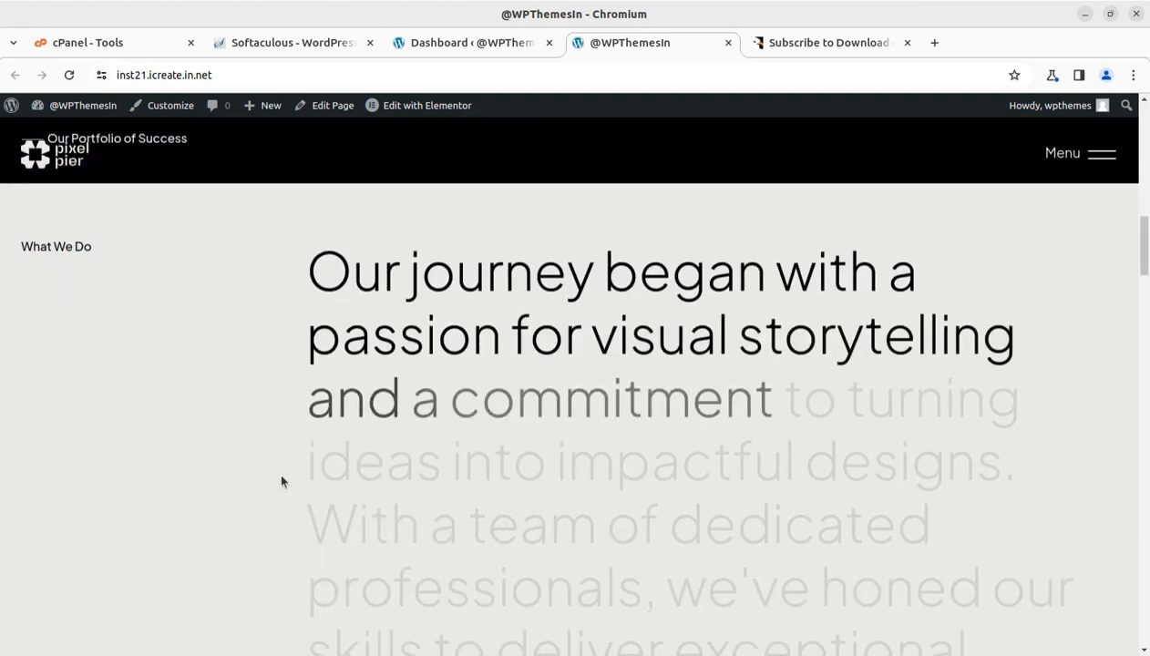
pyautogui.scroll(-5, 279, 474)
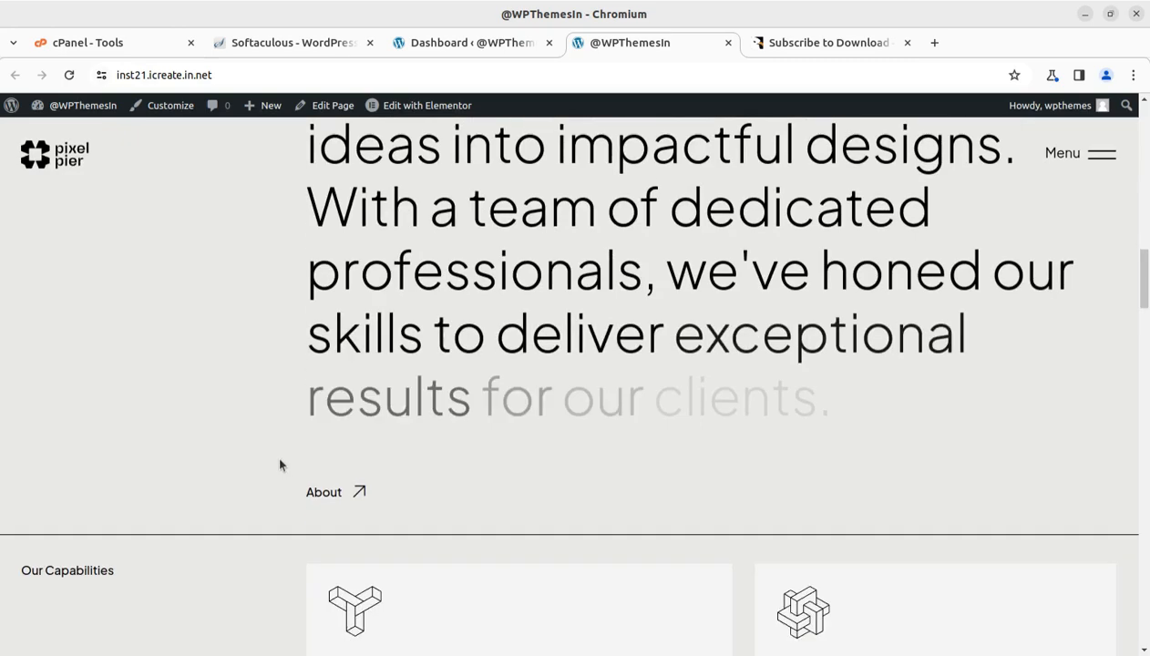
pyautogui.scroll(-2, 256, 448)
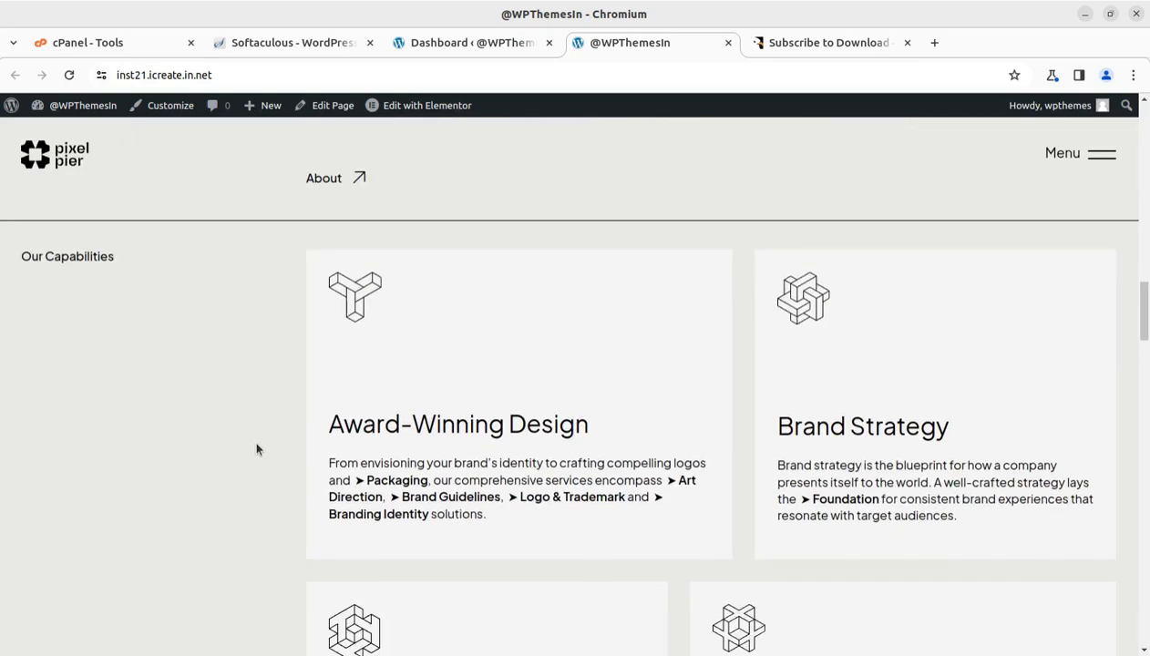
pyautogui.scroll(15, 256, 449)
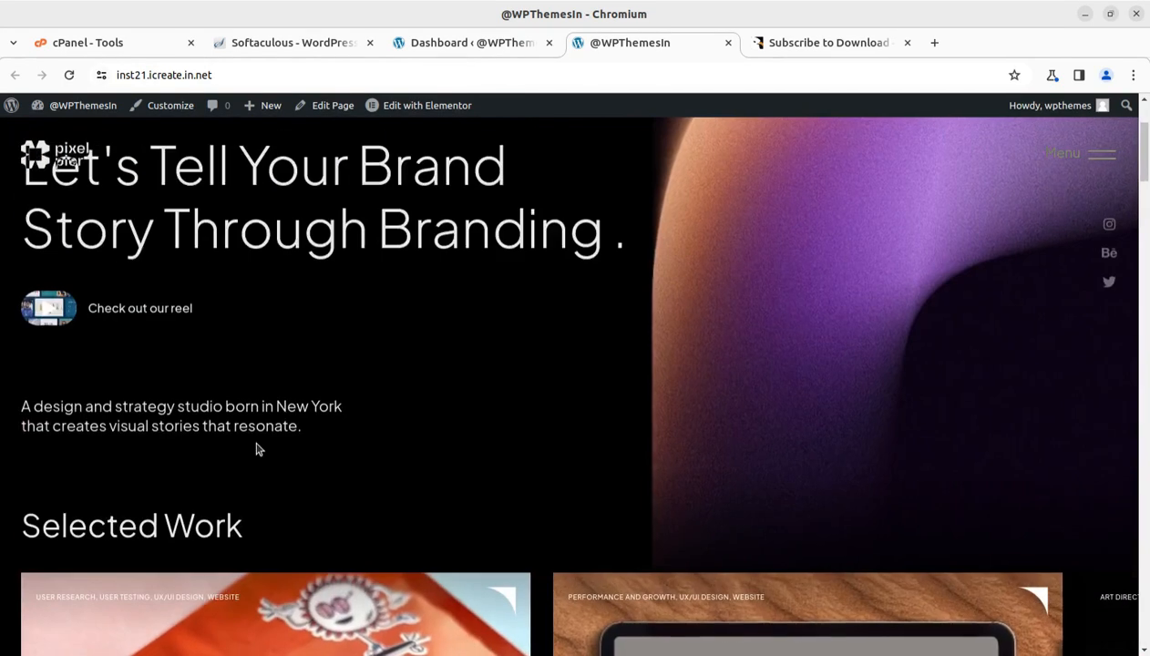
pyautogui.scroll(2, 256, 448)
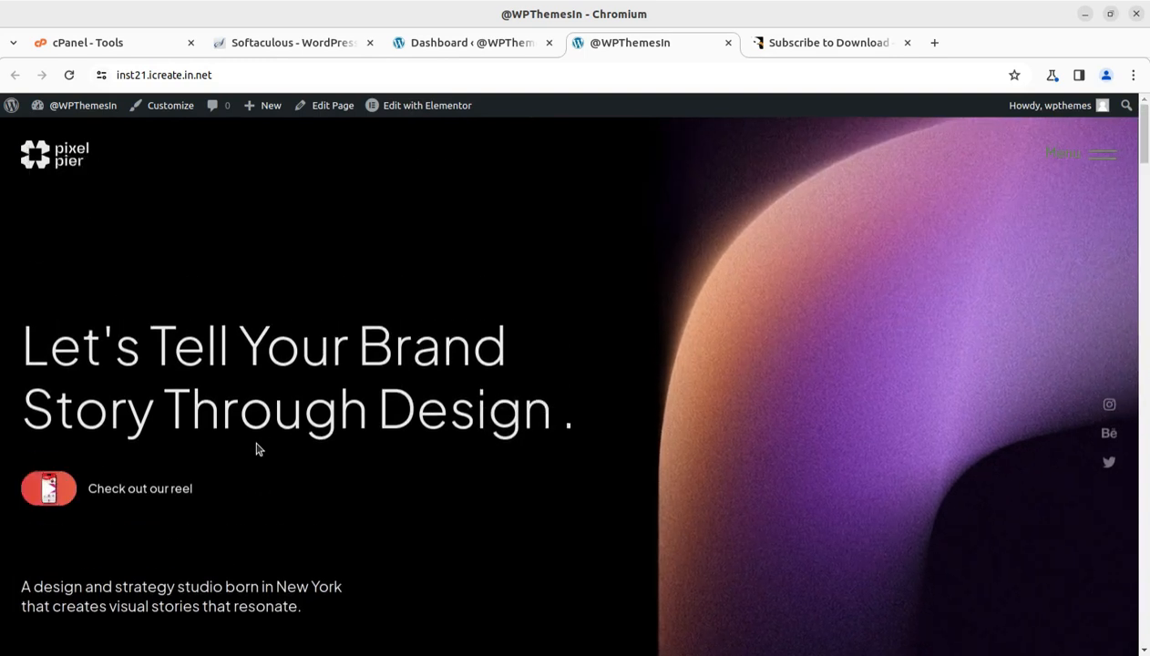
# View the Subscribe to Download plugin page on CodeCanyon and browse its form template screenshots from Template 1 through Template 20.
pyautogui.click(811, 44)
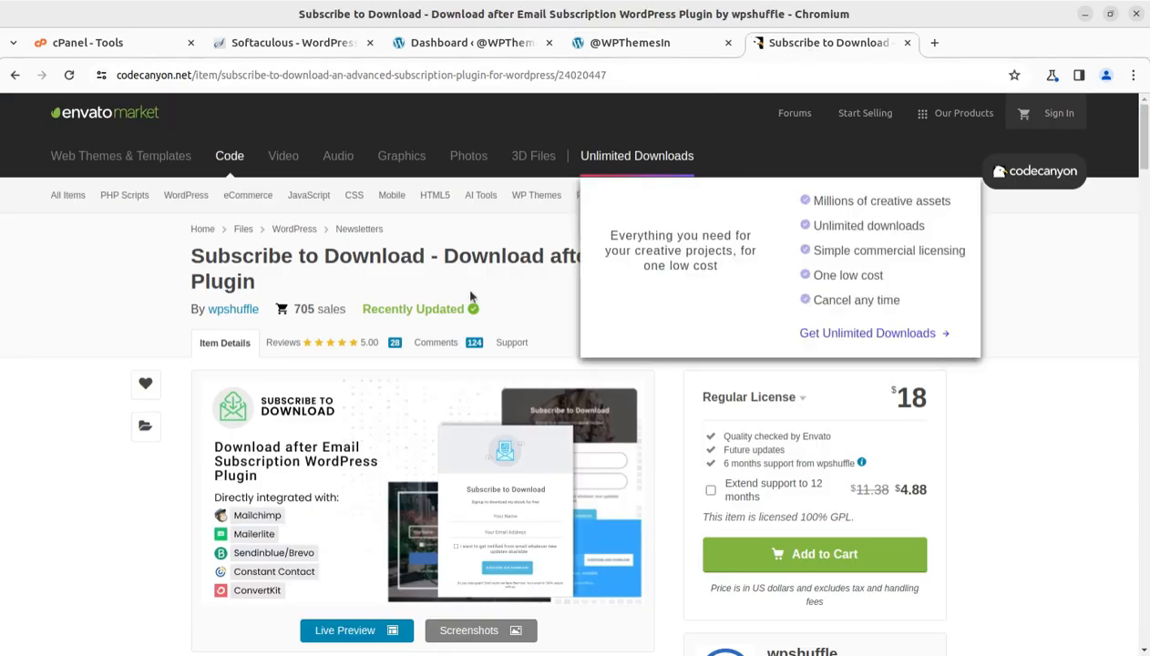
pyautogui.moveTo(187, 256); pyautogui.dragTo(434, 256)
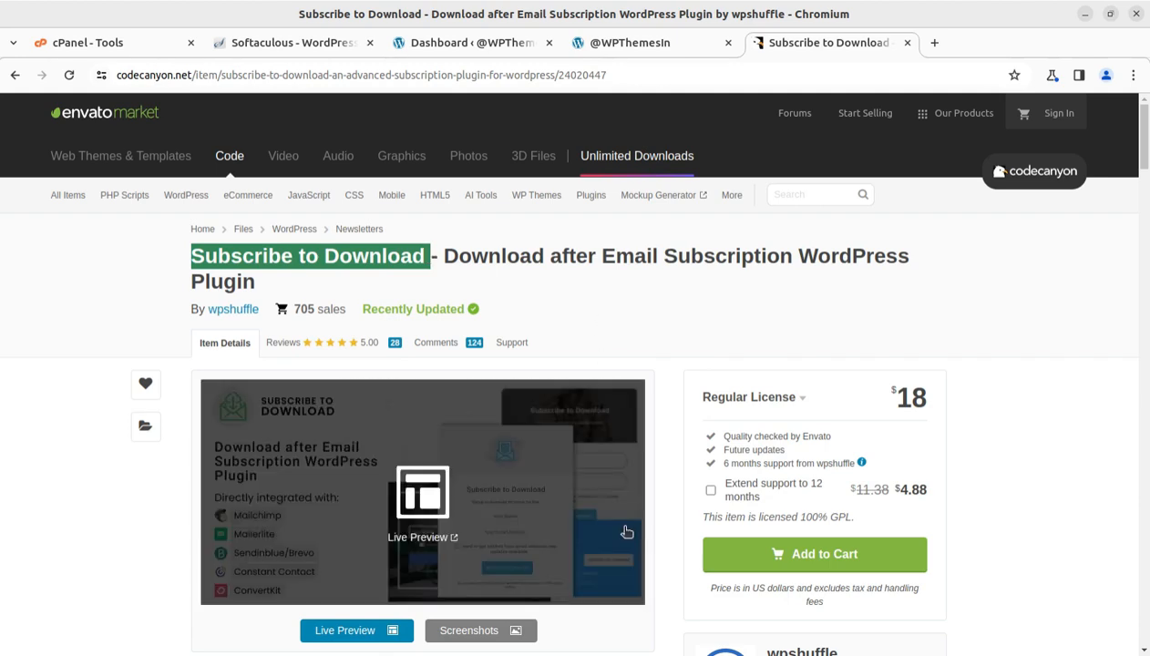
pyautogui.click(451, 631)
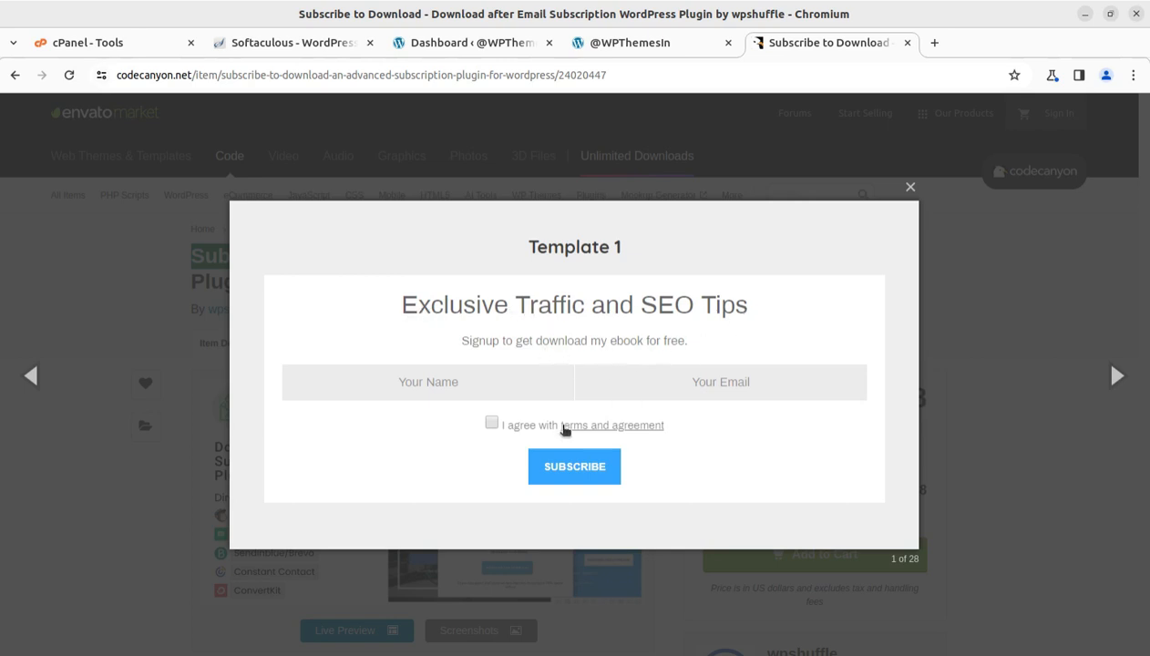
pyautogui.click(418, 392)
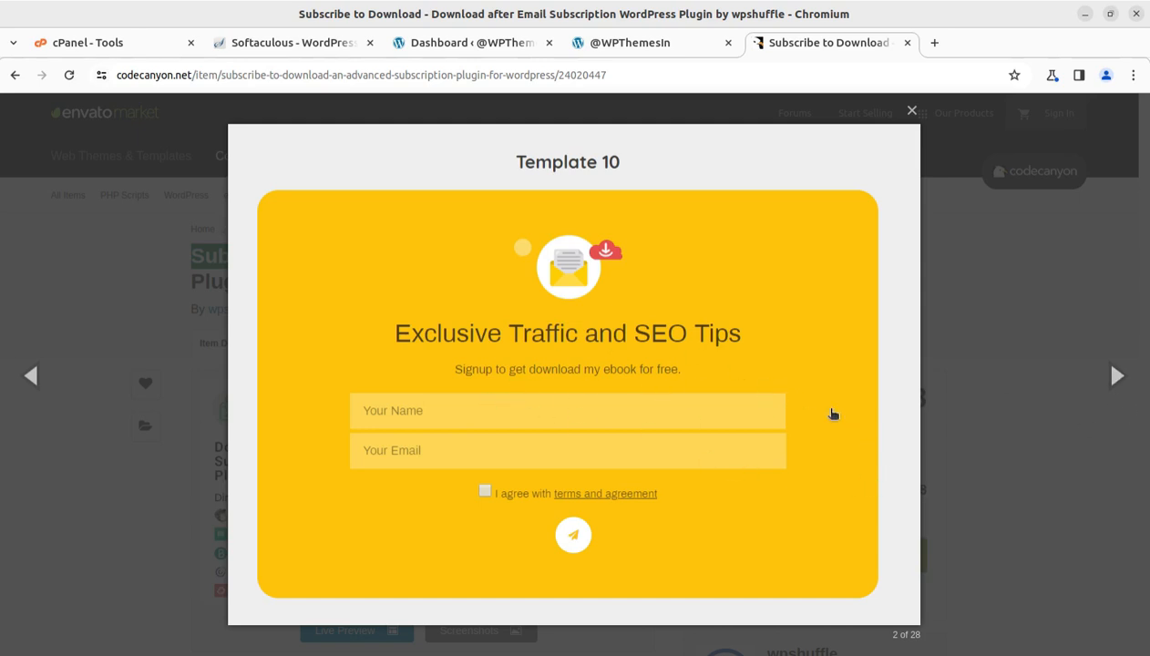
pyautogui.click(1117, 377)
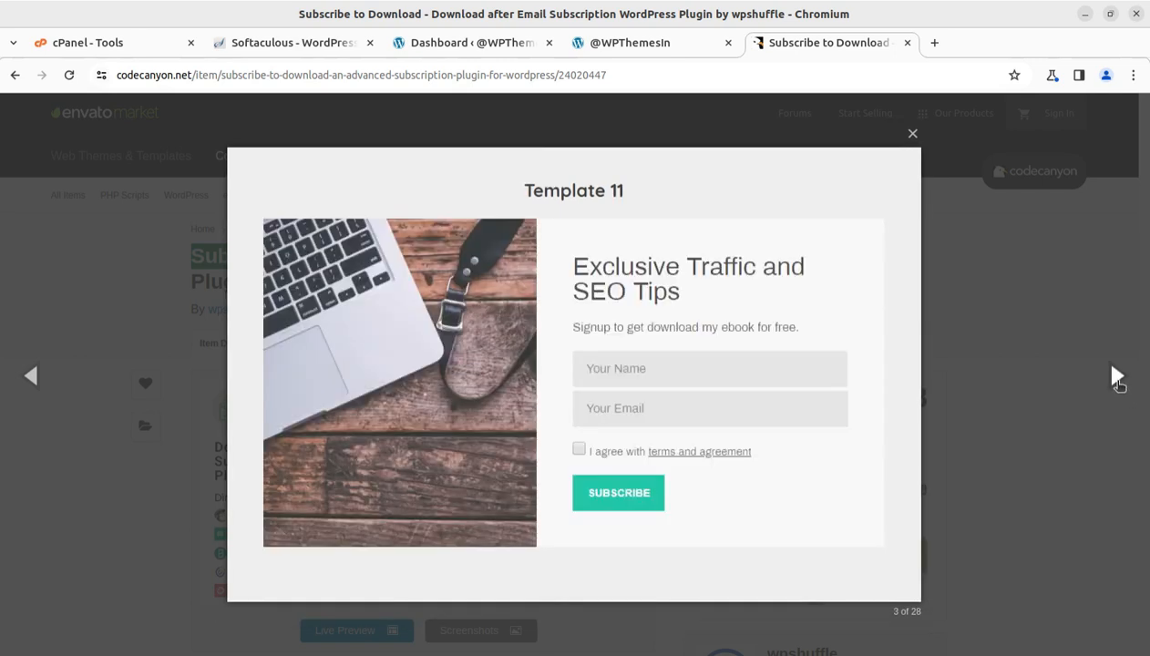
pyautogui.click(1117, 377)
pyautogui.click(1117, 376)
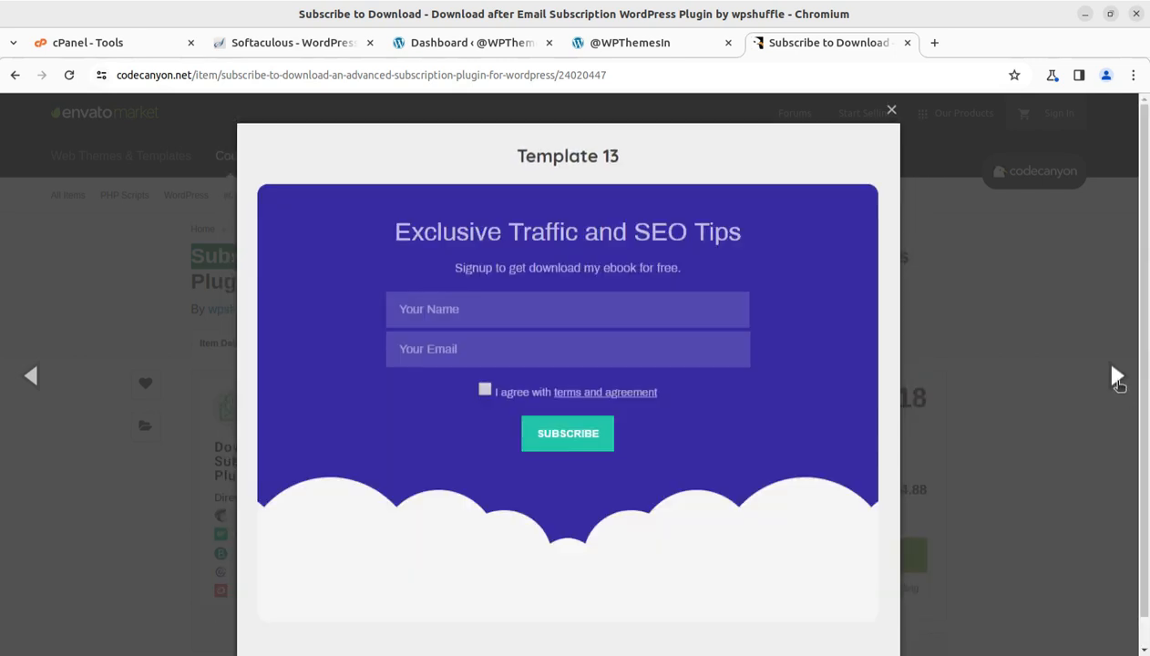
pyautogui.click(1117, 376)
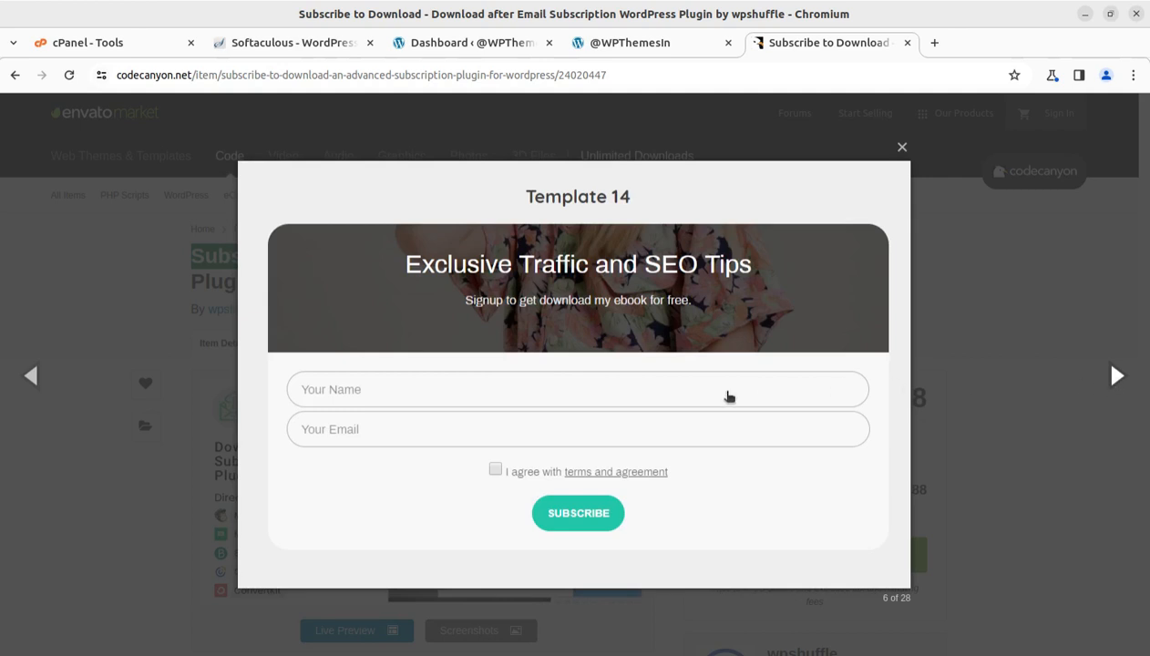
pyautogui.click(1115, 376)
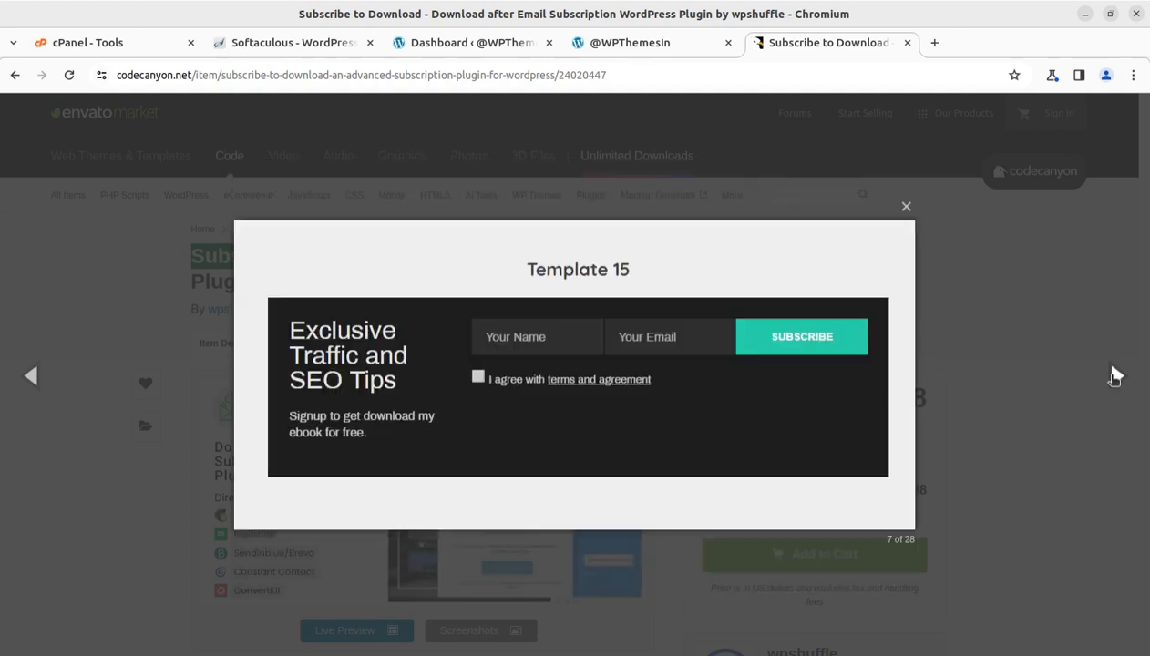
pyautogui.click(1115, 375)
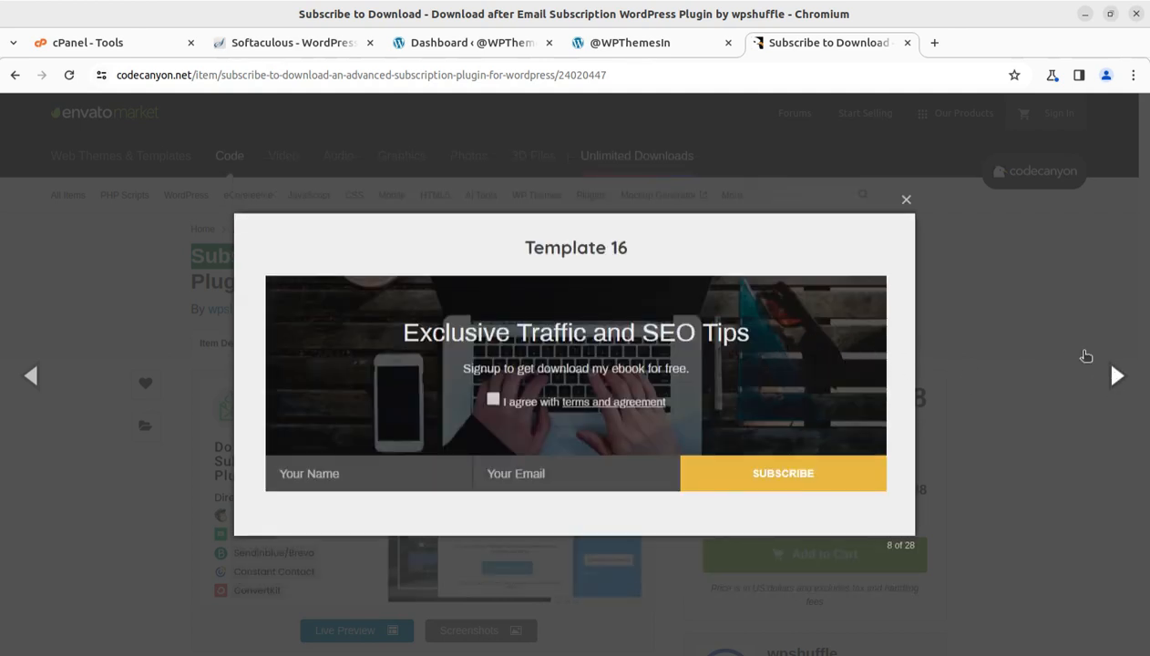
pyautogui.click(1113, 376)
pyautogui.click(1113, 376)
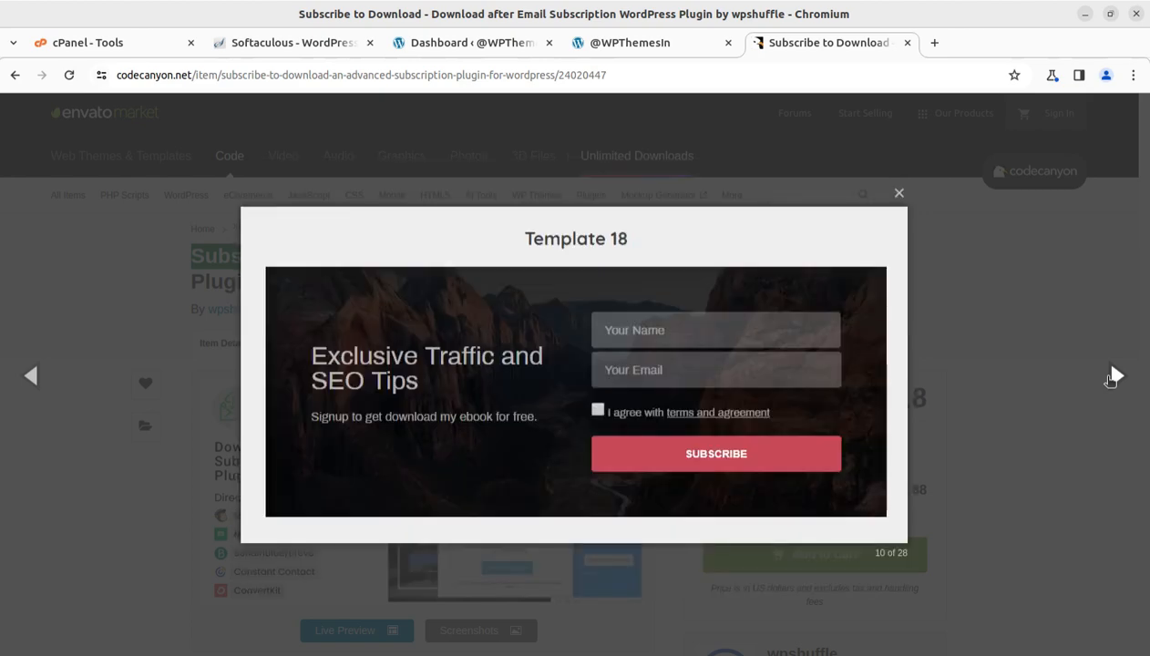
pyautogui.click(1113, 375)
pyautogui.click(1114, 375)
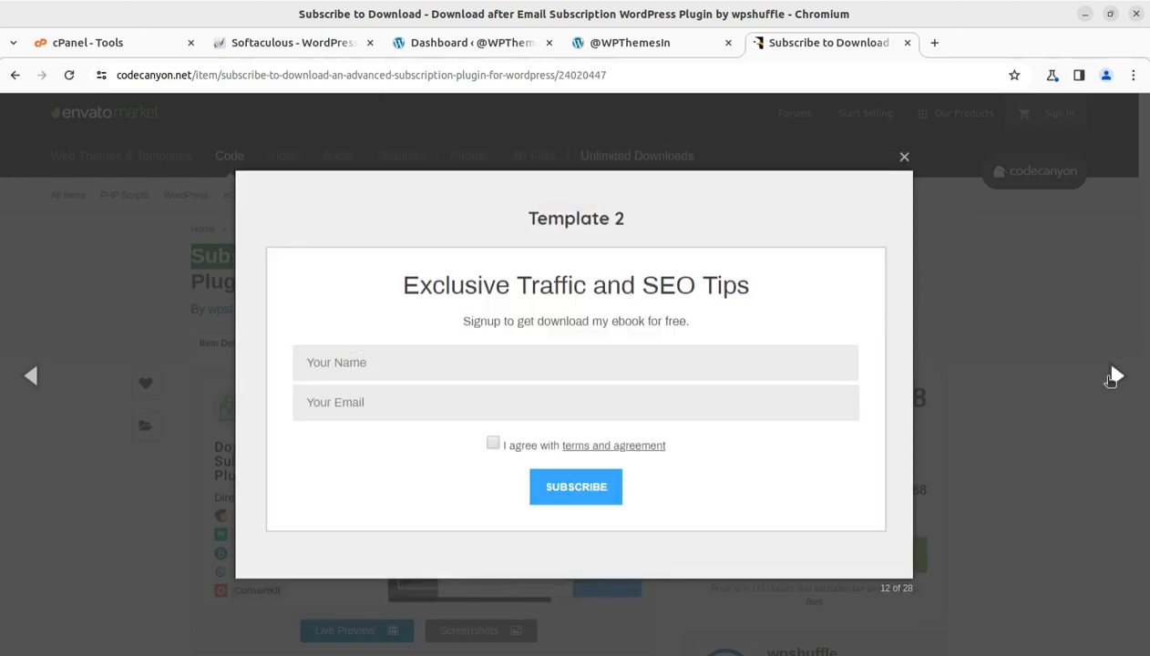
pyautogui.click(1114, 375)
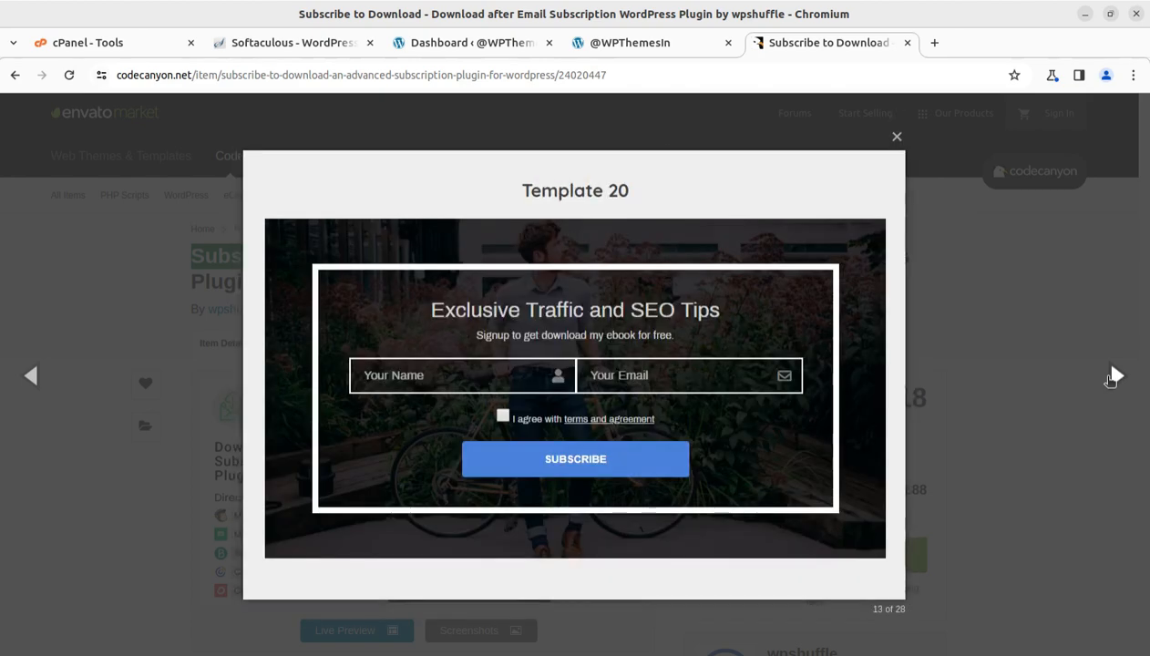
pyautogui.click(895, 142)
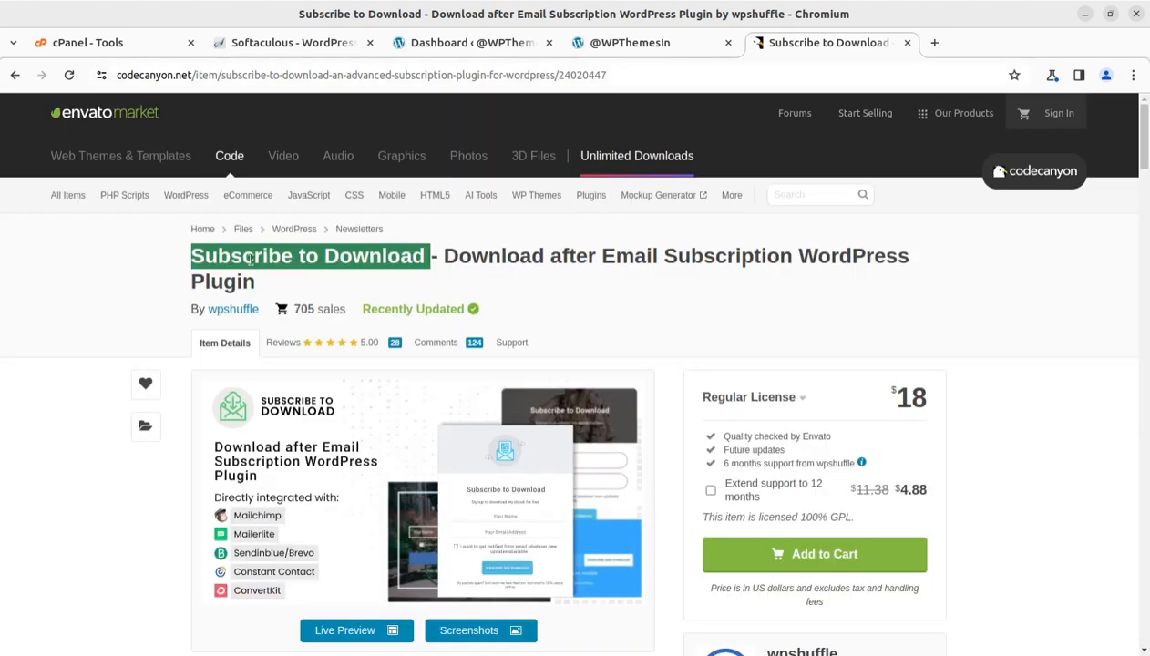
# Examine the plugin listing's title, Regular License price and last update date.
pyautogui.click(168, 280)
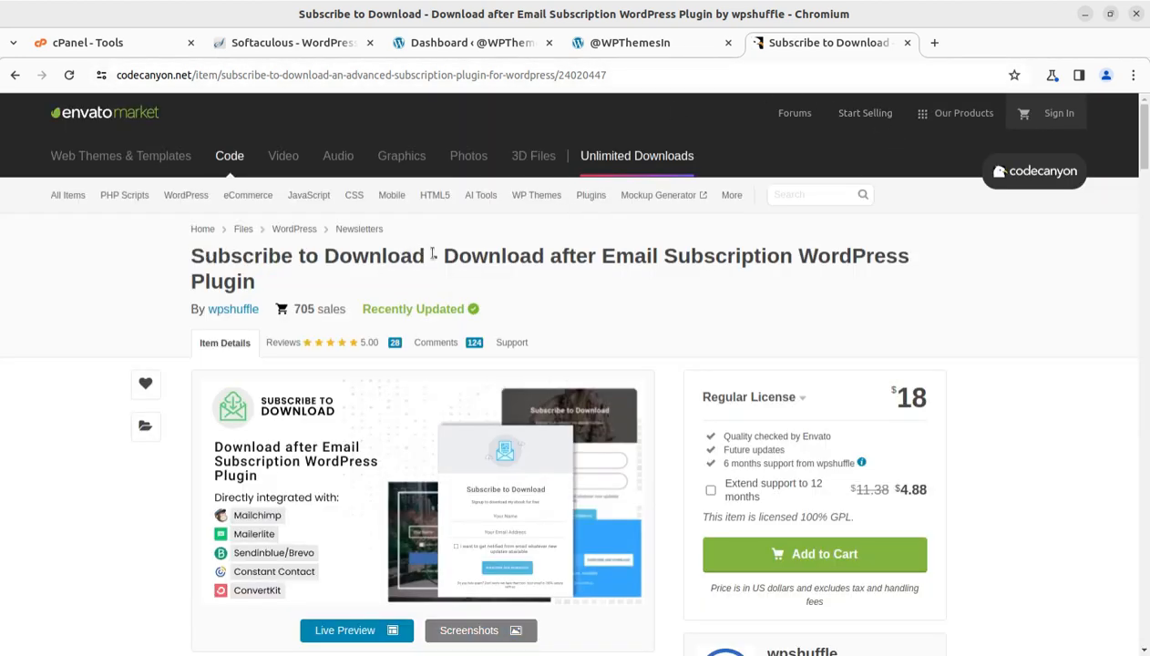
pyautogui.moveTo(444, 256); pyautogui.dragTo(907, 262)
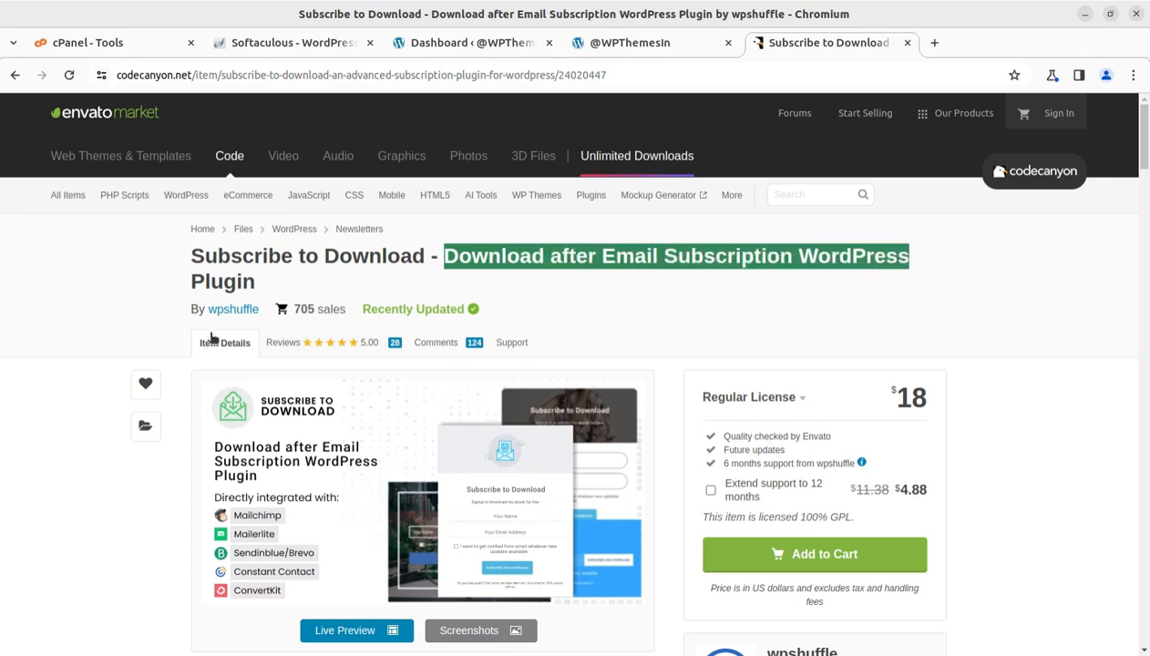
pyautogui.scroll(-3, 1040, 392)
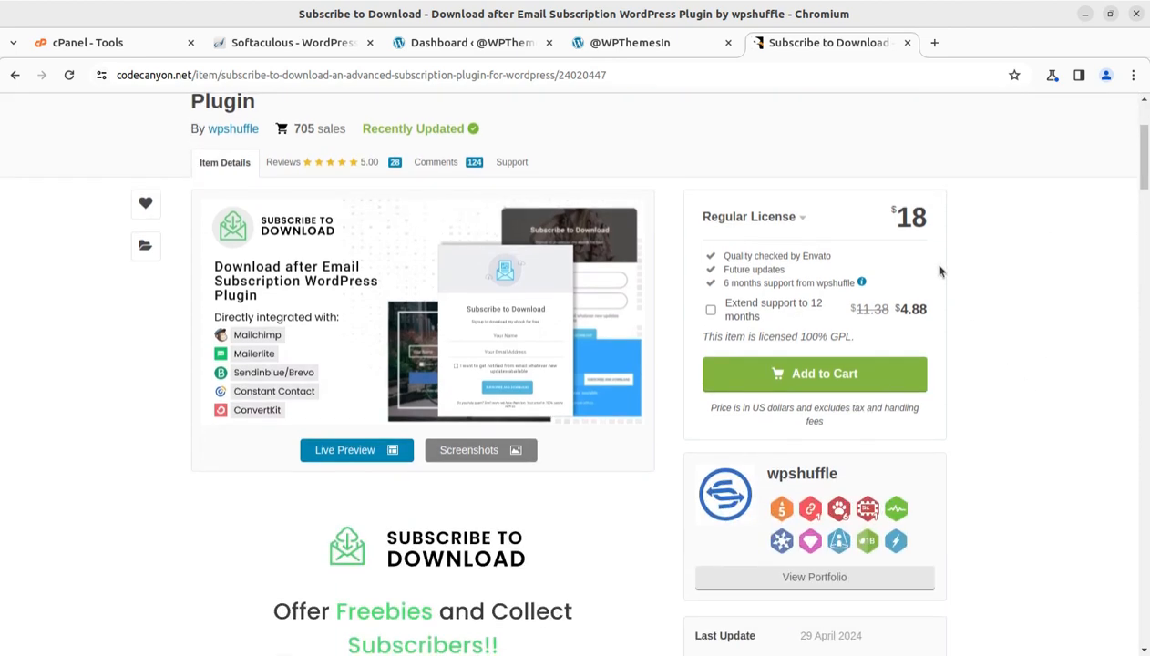
pyautogui.moveTo(897, 217); pyautogui.dragTo(925, 218)
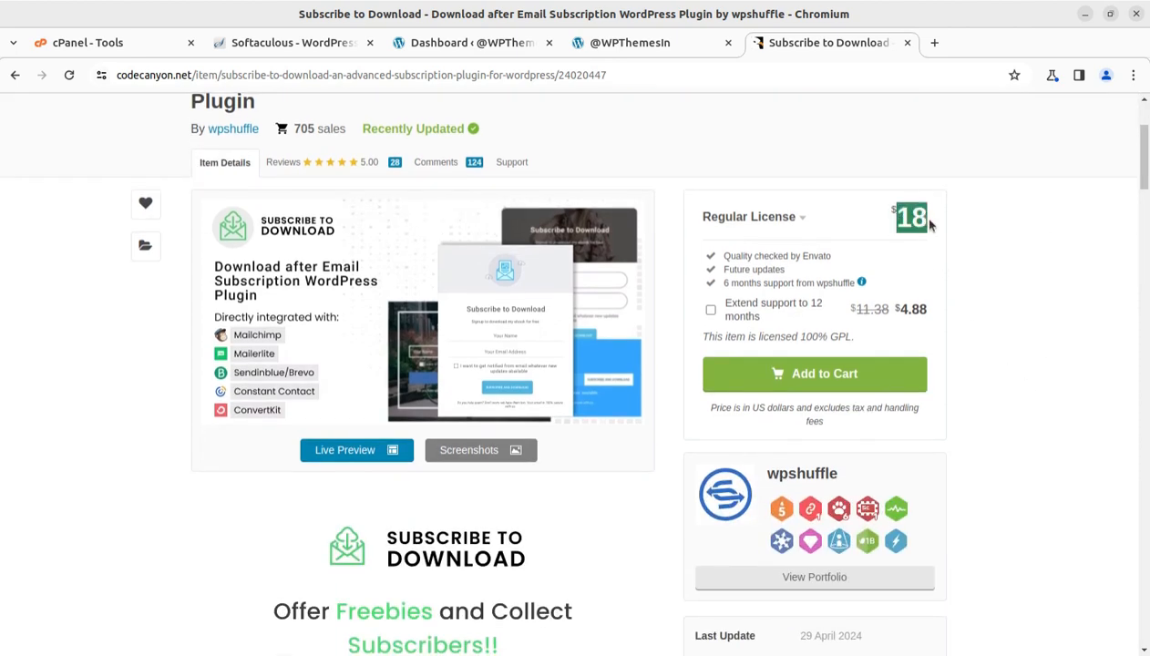
pyautogui.scroll(-3, 955, 321)
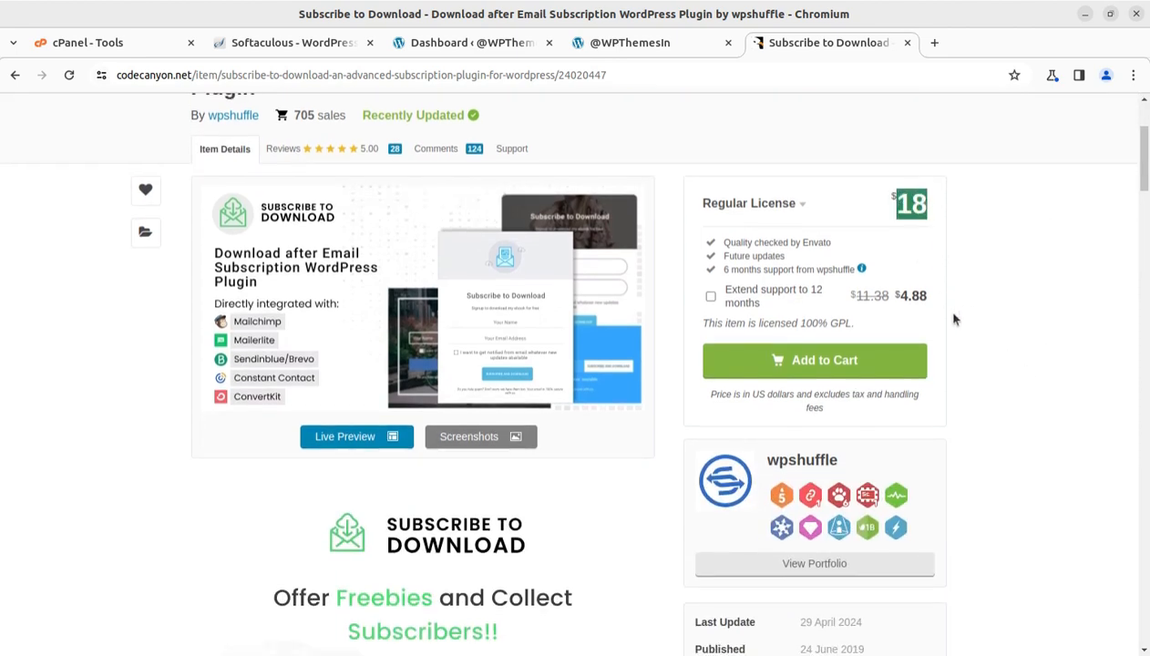
pyautogui.moveTo(862, 456); pyautogui.dragTo(799, 454)
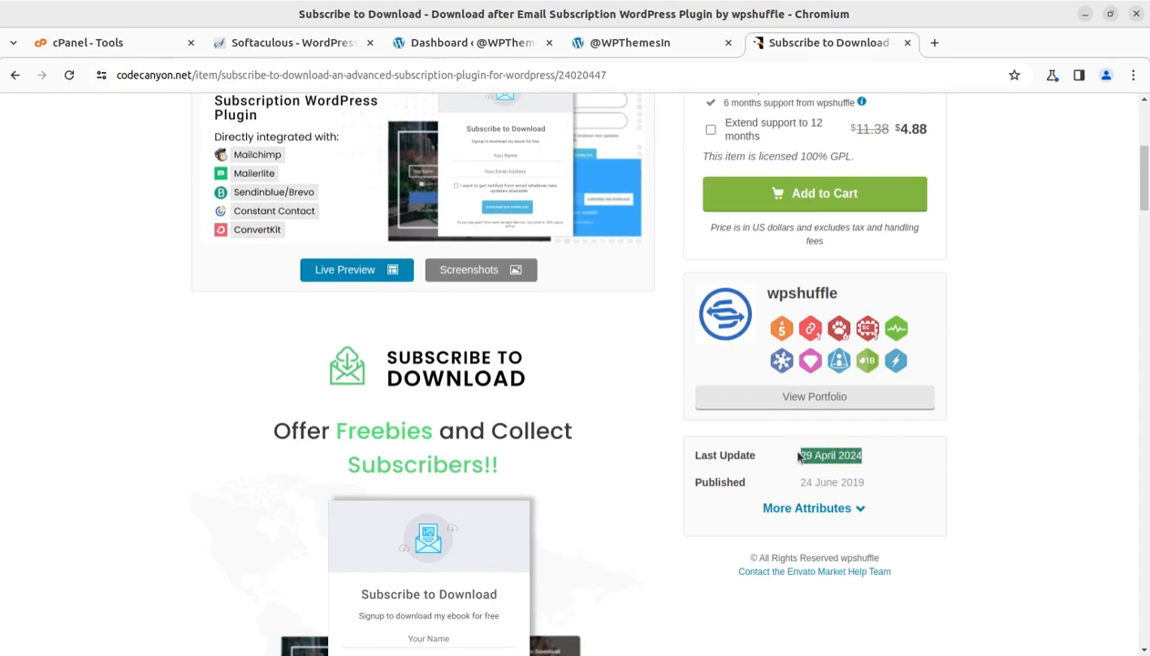
pyautogui.scroll(5, 663, 449)
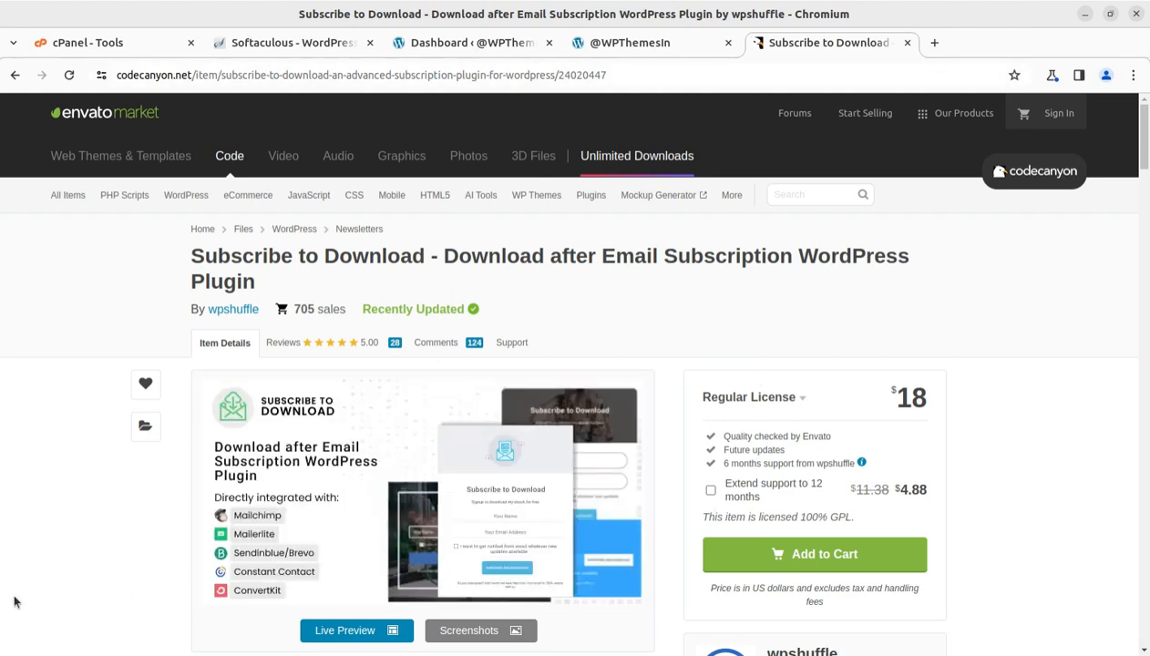
pyautogui.scroll(-2, 116, 566)
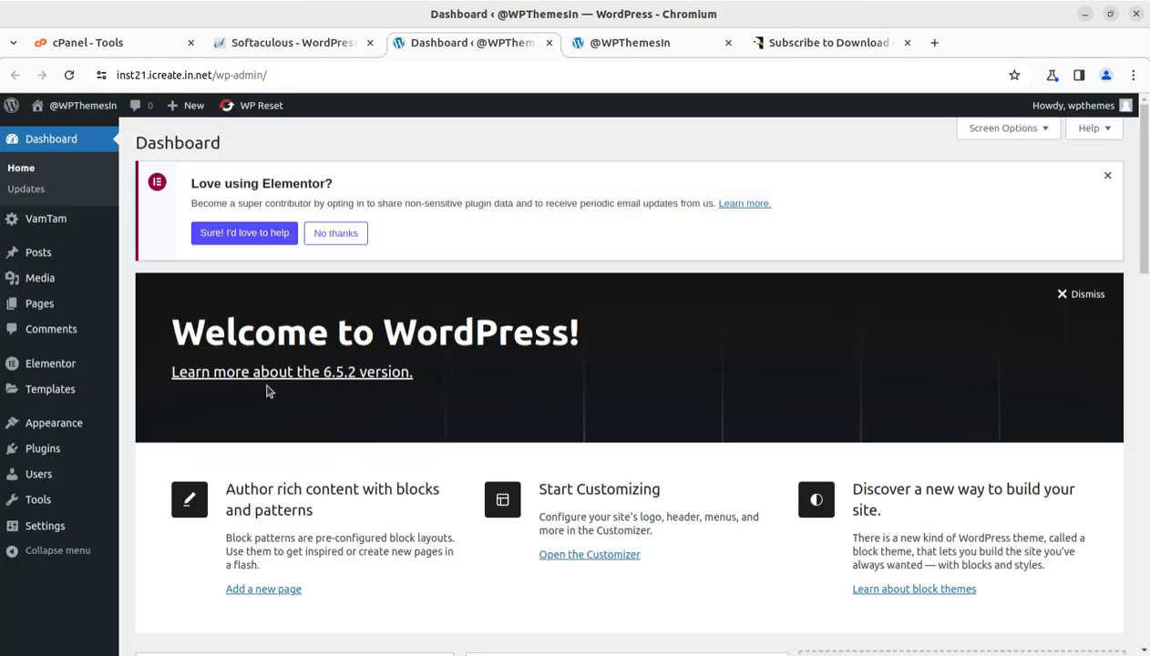
# Return to the WordPress site's front-end homepage.
pyautogui.click(601, 47)
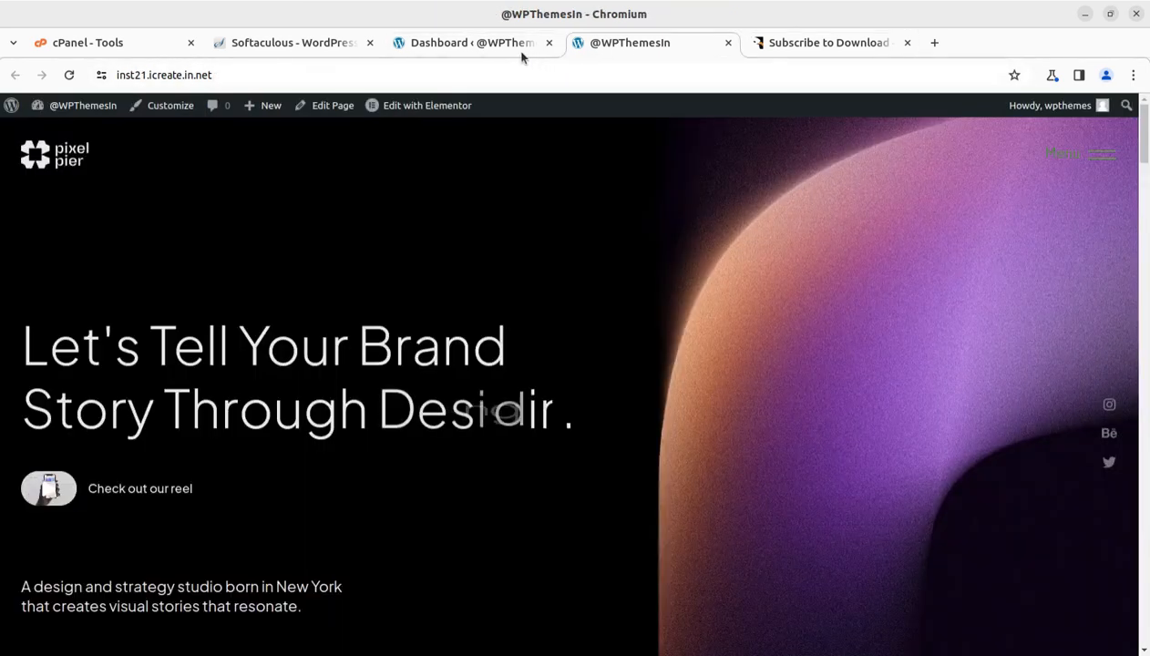
# Open the Horizontal Layout demo page listed under Homes in the site's navigation.
pyautogui.scroll(-3, 424, 261)
pyautogui.scroll(3, 401, 258)
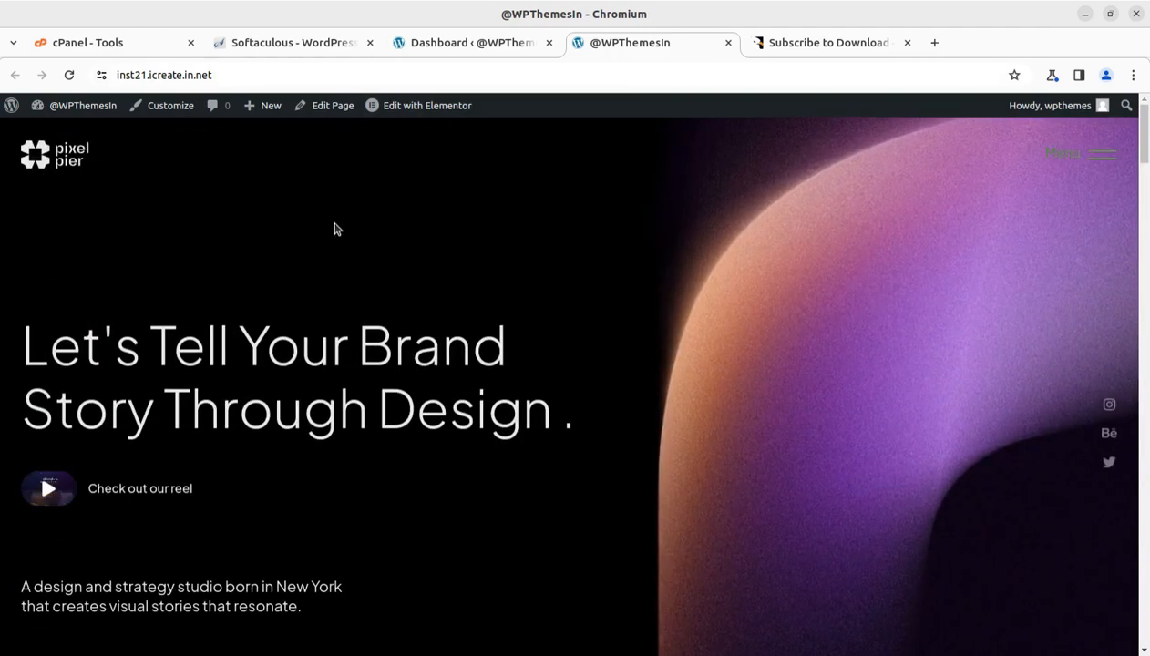
pyautogui.click(1094, 155)
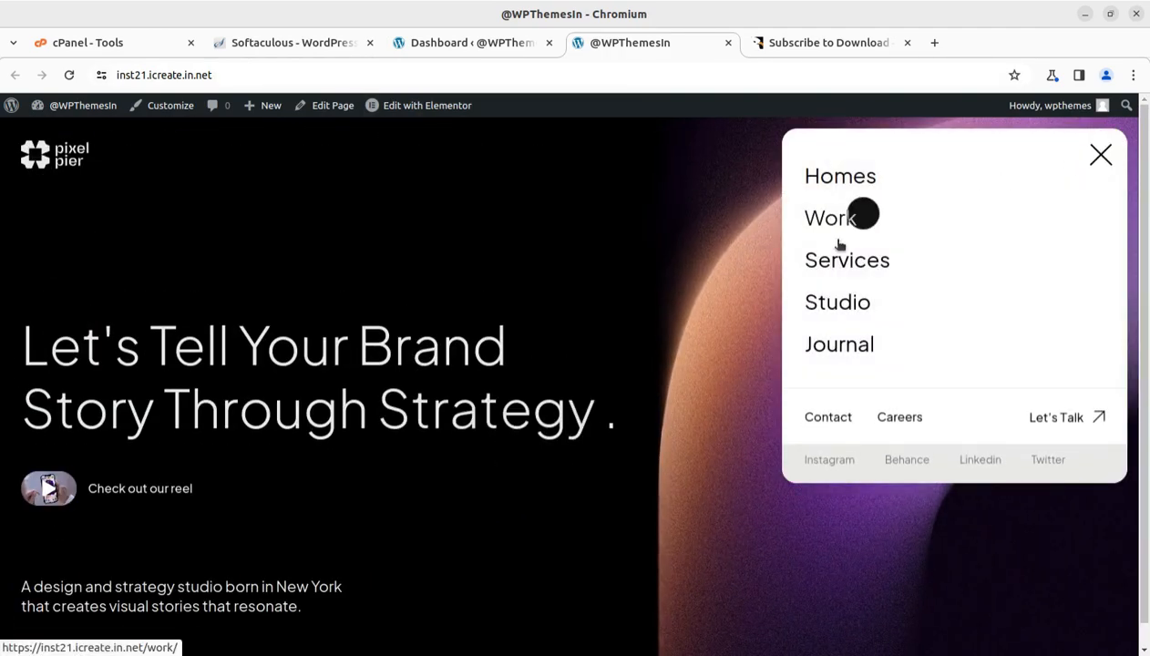
pyautogui.click(854, 184)
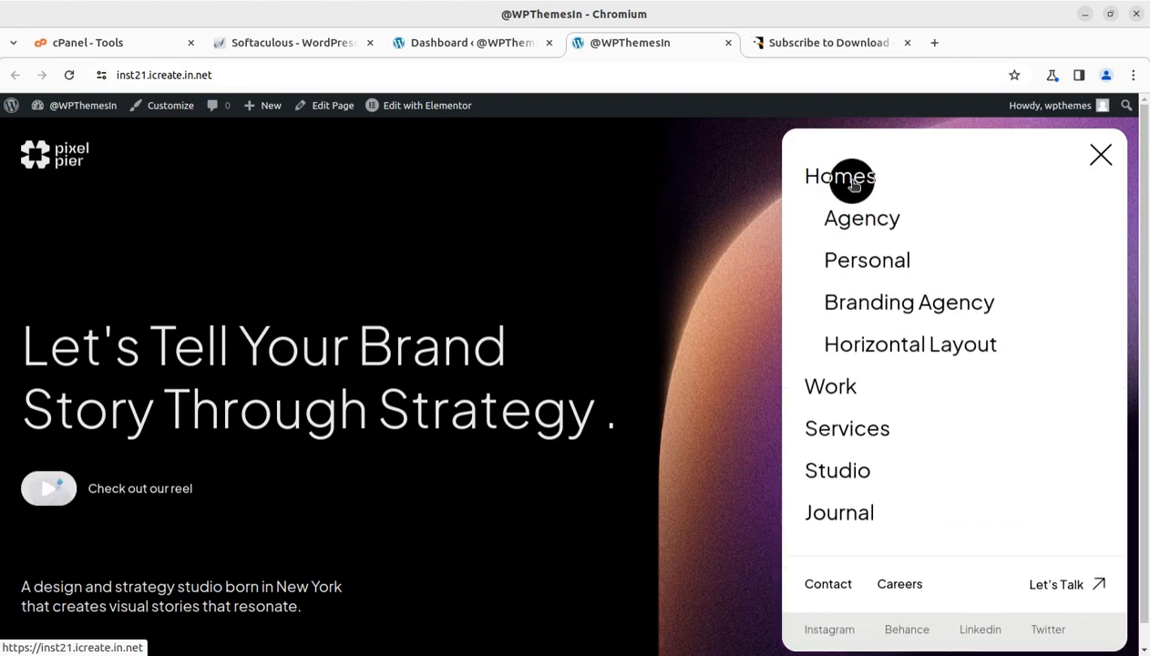
pyautogui.click(867, 351)
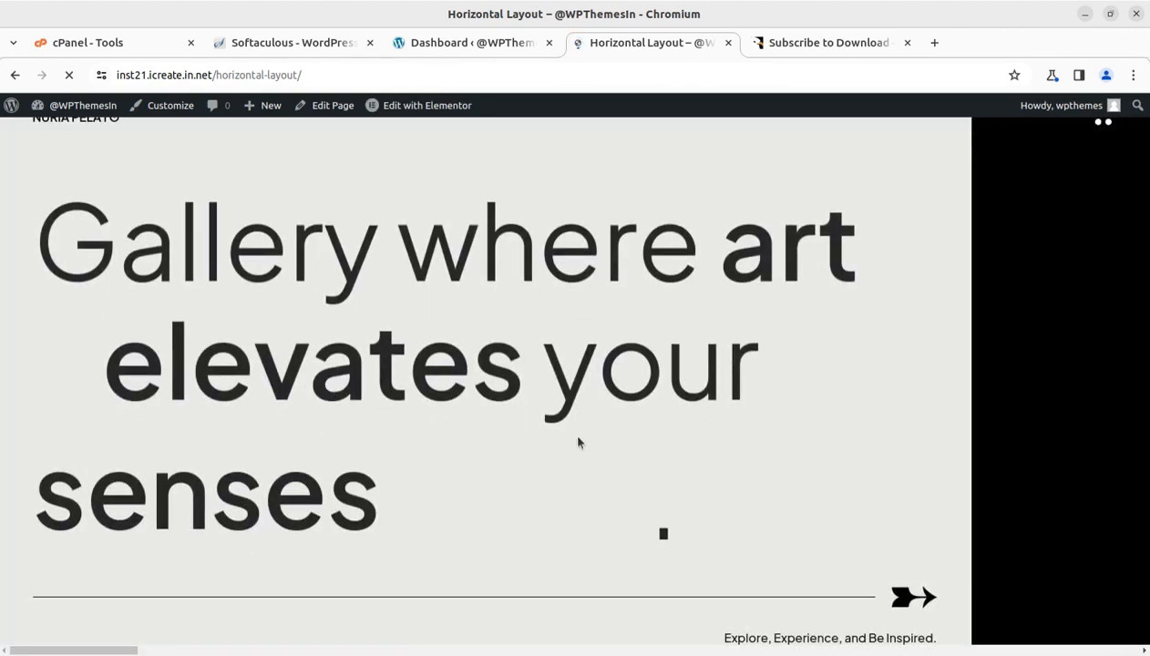
# Look over the Horizontal Layout page's featured exhibition, artists, Editorial, About and Contact sections.
pyautogui.hscroll(8, 617, 412)
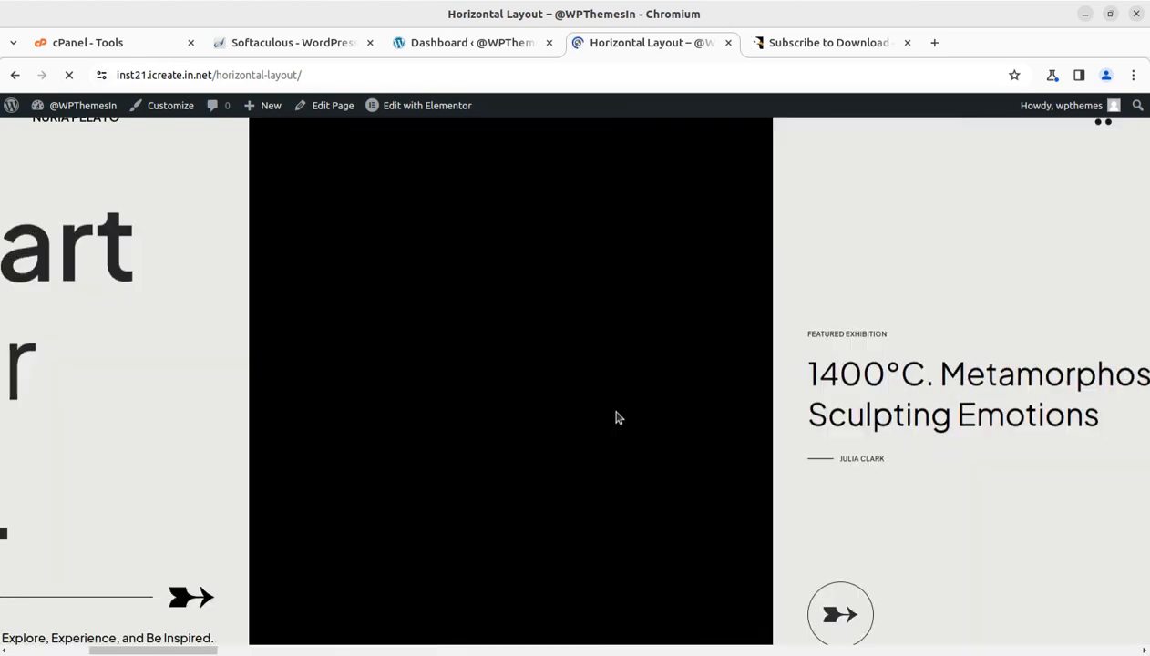
pyautogui.hscroll(-8, 617, 411)
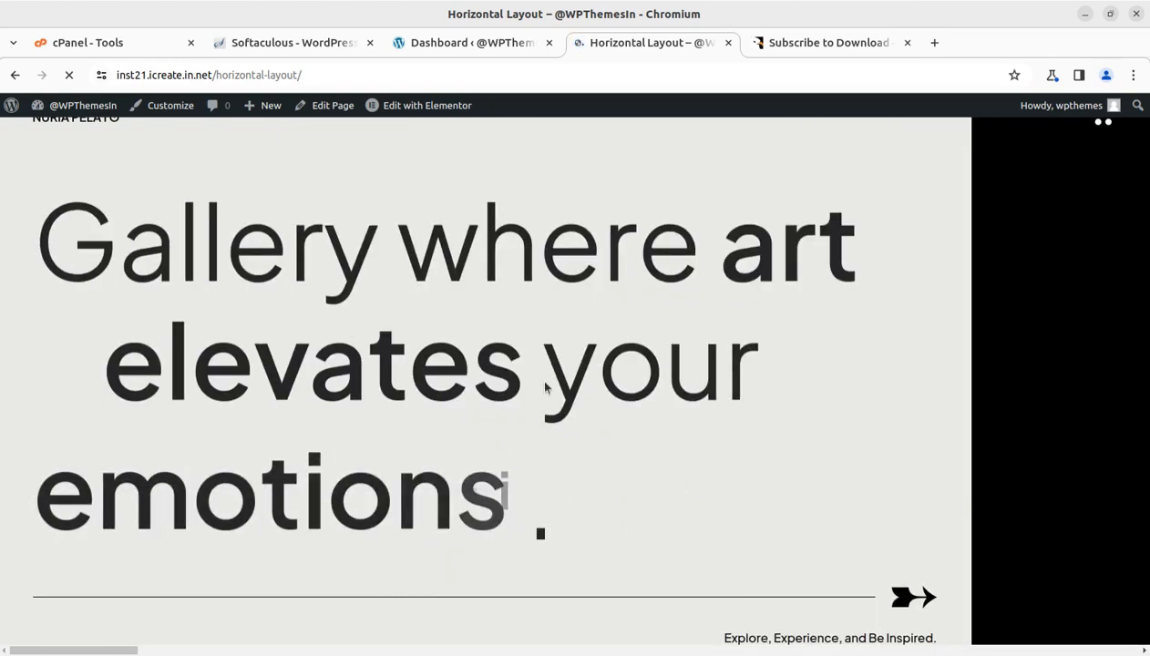
pyautogui.hscroll(5, 700, 406)
pyautogui.hscroll(10, 700, 408)
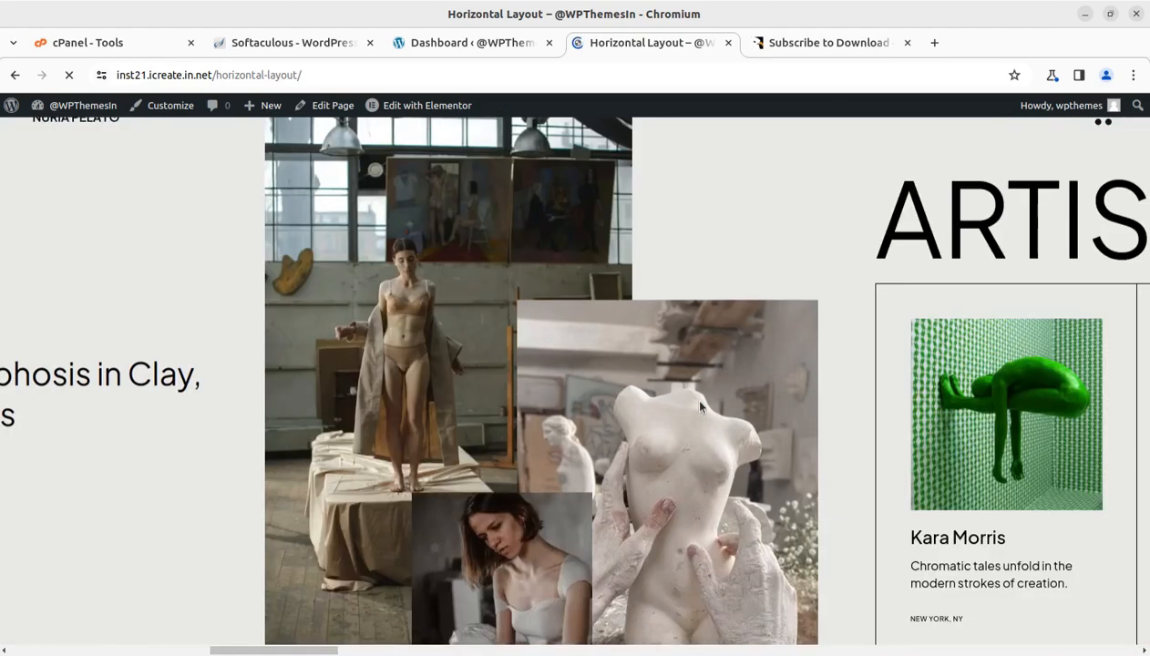
pyautogui.hscroll(10, 701, 407)
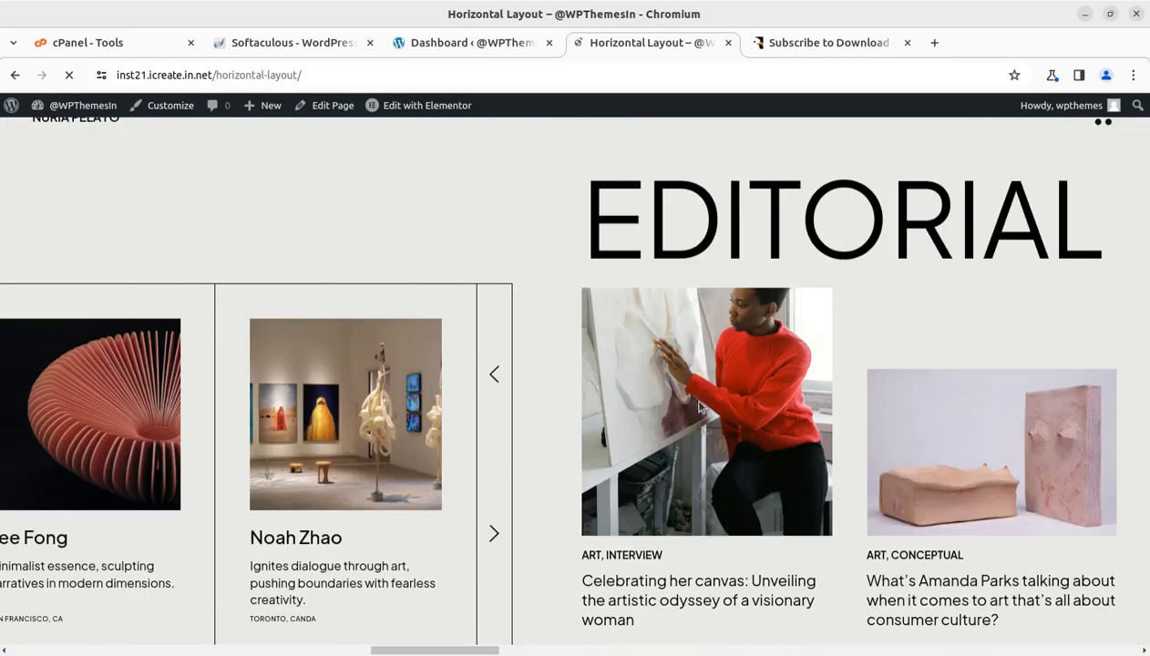
pyautogui.hscroll(10, 700, 407)
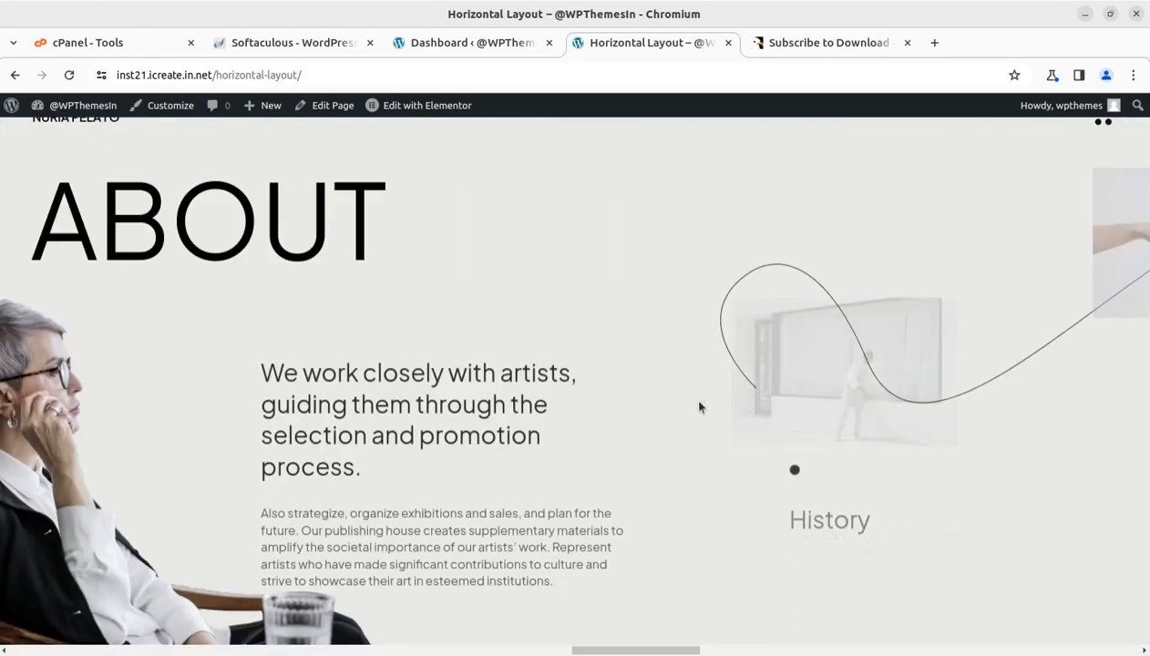
pyautogui.hscroll(10, 698, 402)
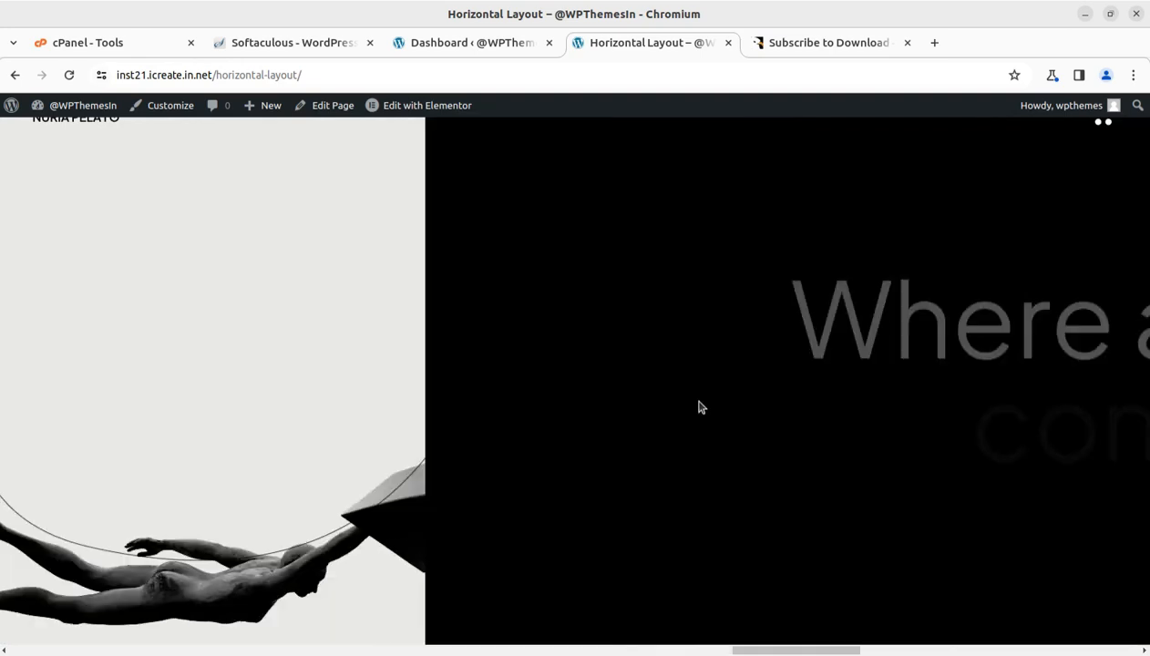
pyautogui.scroll(-6, 584, 383)
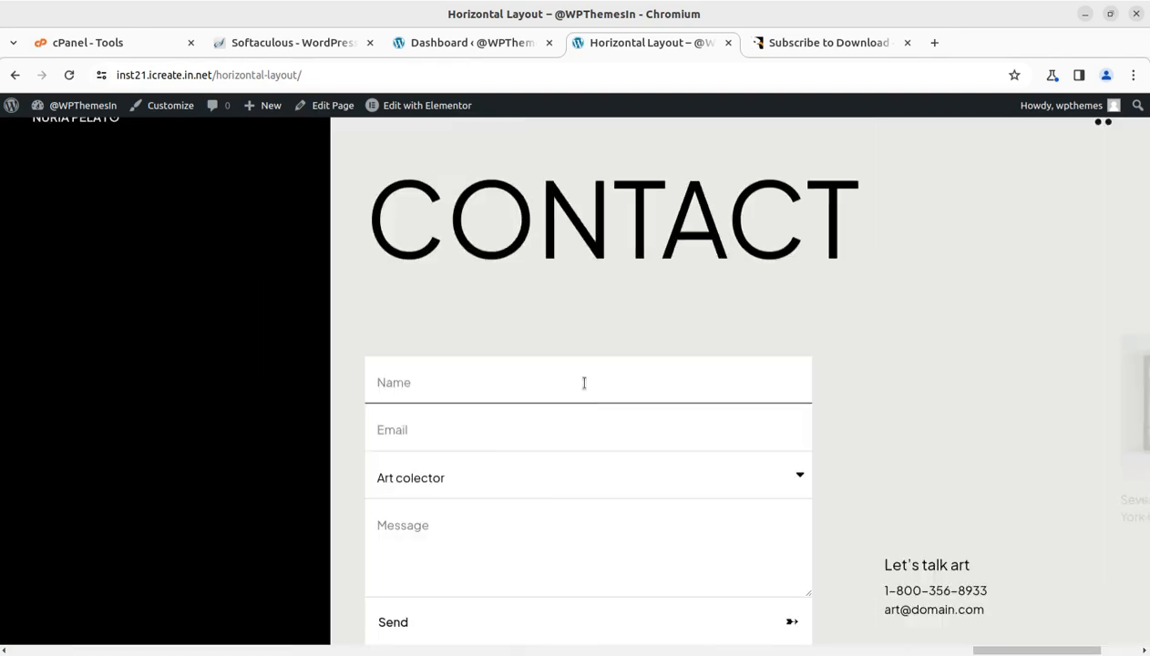
pyautogui.scroll(20, 584, 383)
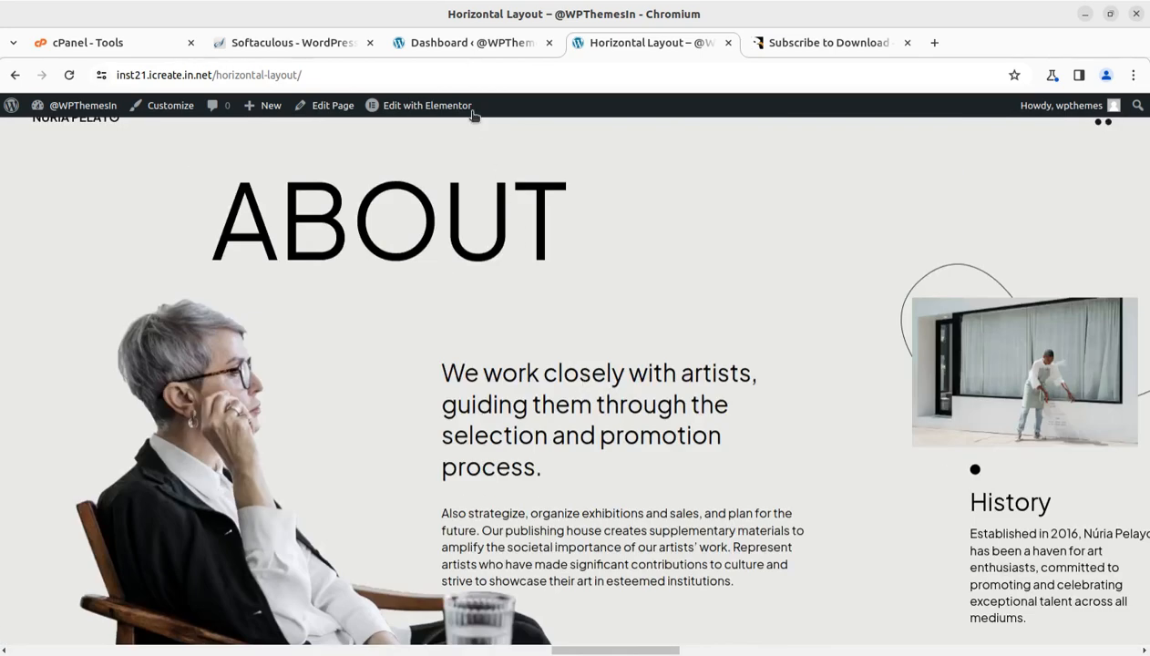
# In the WordPress dashboard, upload and install the plugin file subscribe-to-download.zip.
pyautogui.click(451, 45)
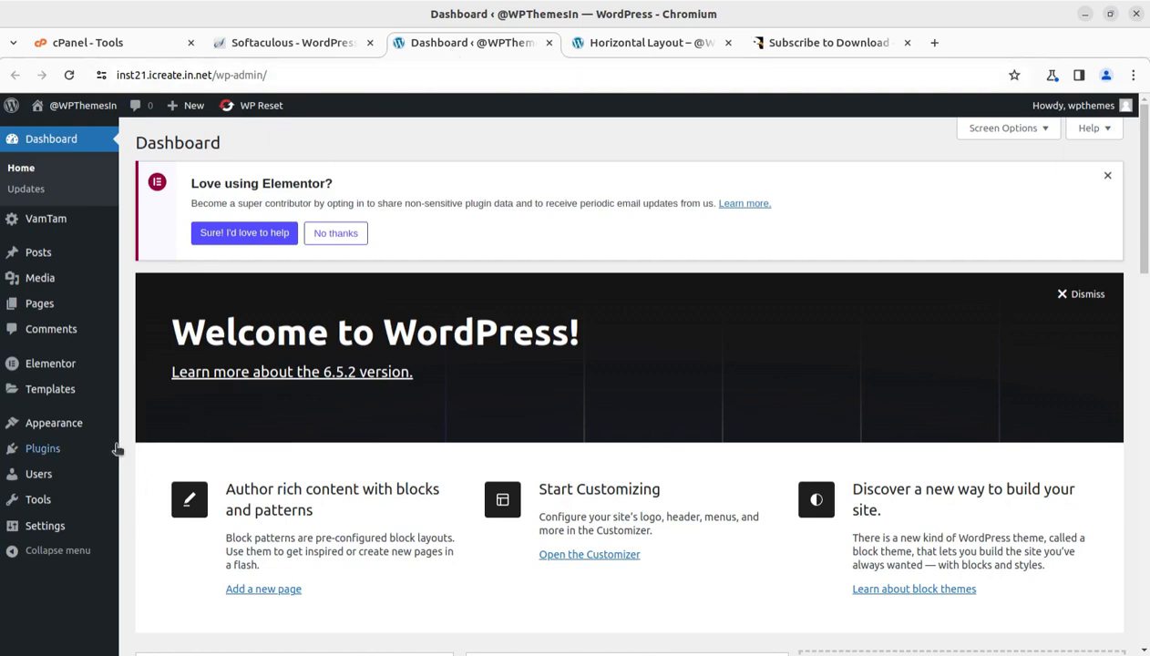
pyautogui.moveTo(85, 452)
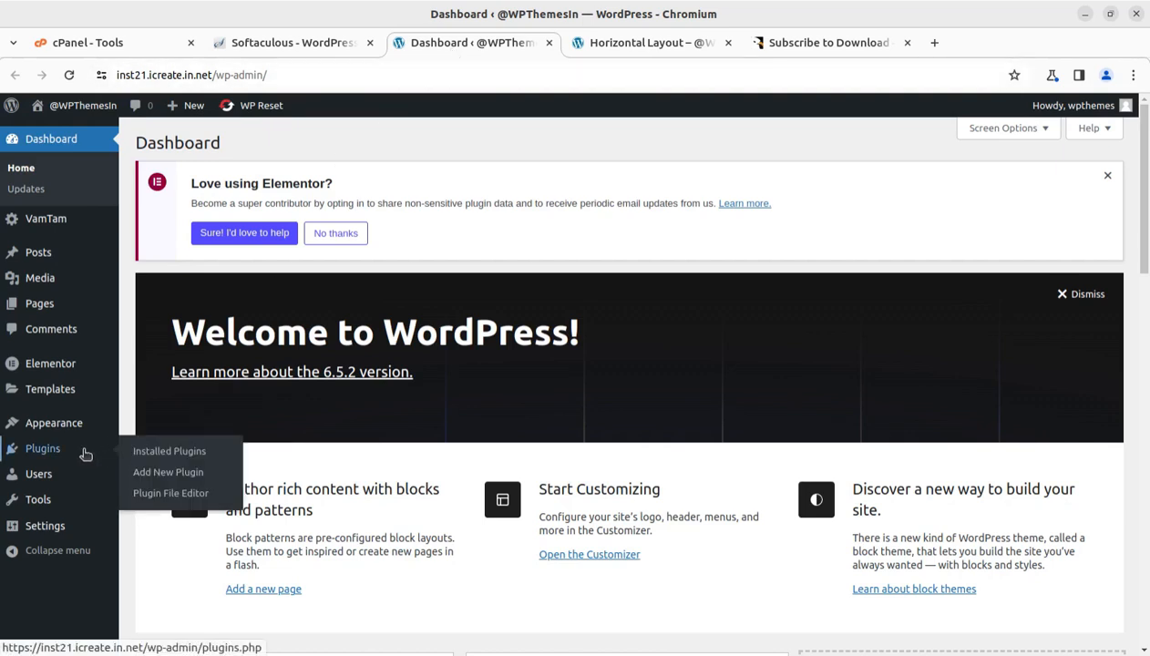
pyautogui.click(149, 477)
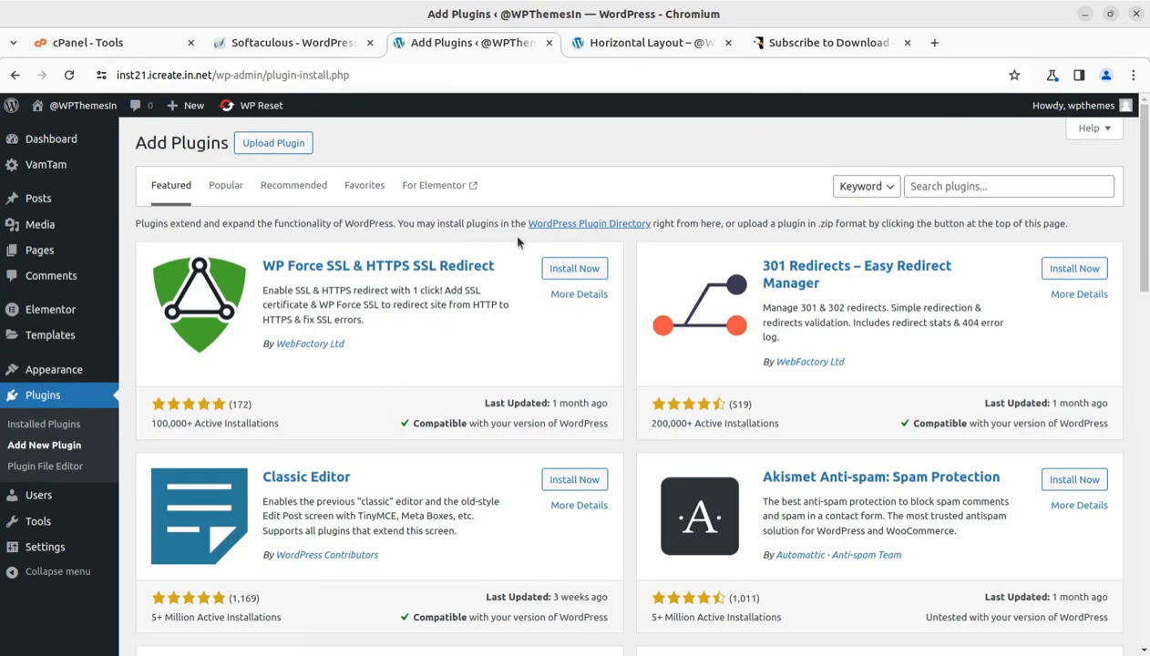
pyautogui.click(461, 233)
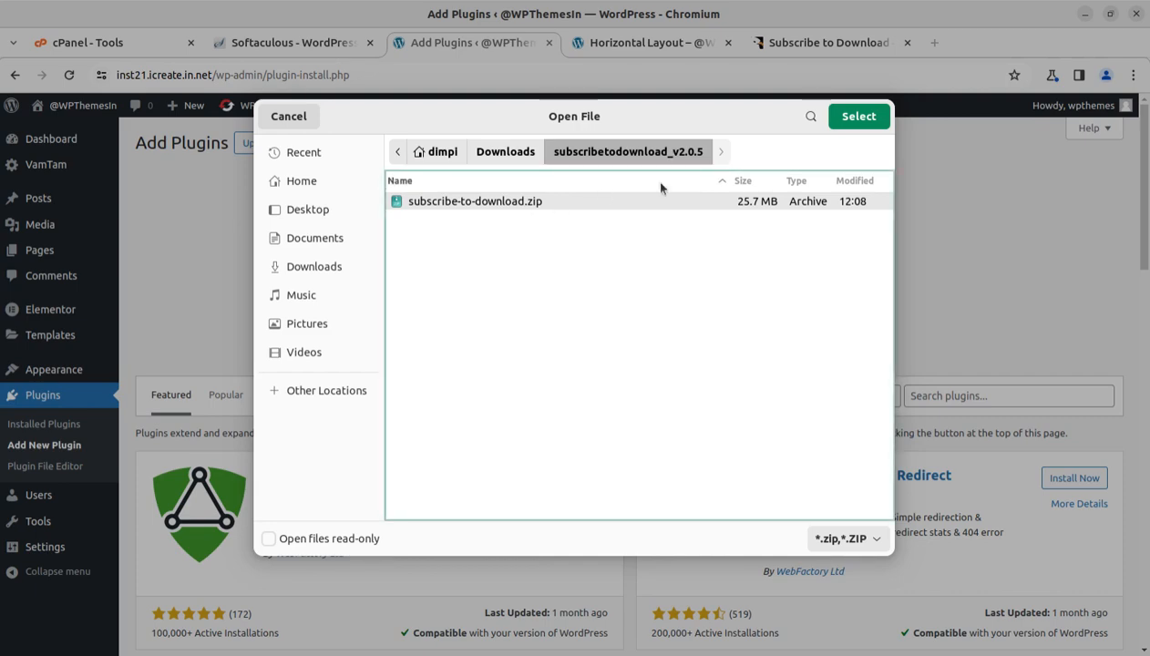
pyautogui.click(859, 117)
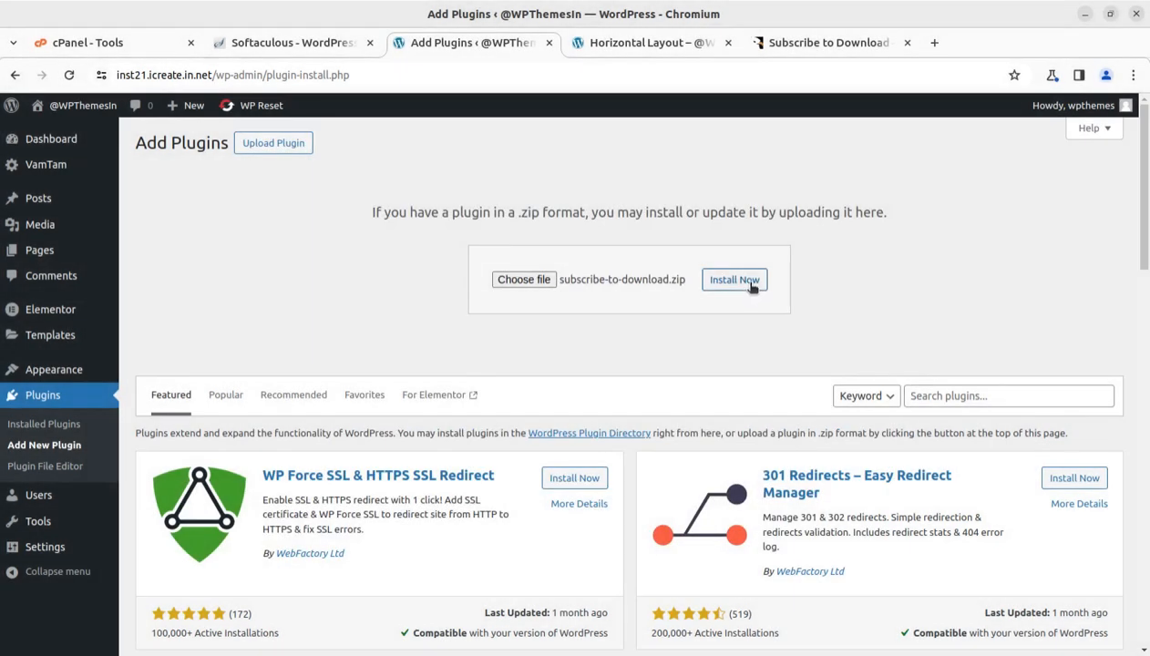
pyautogui.click(749, 284)
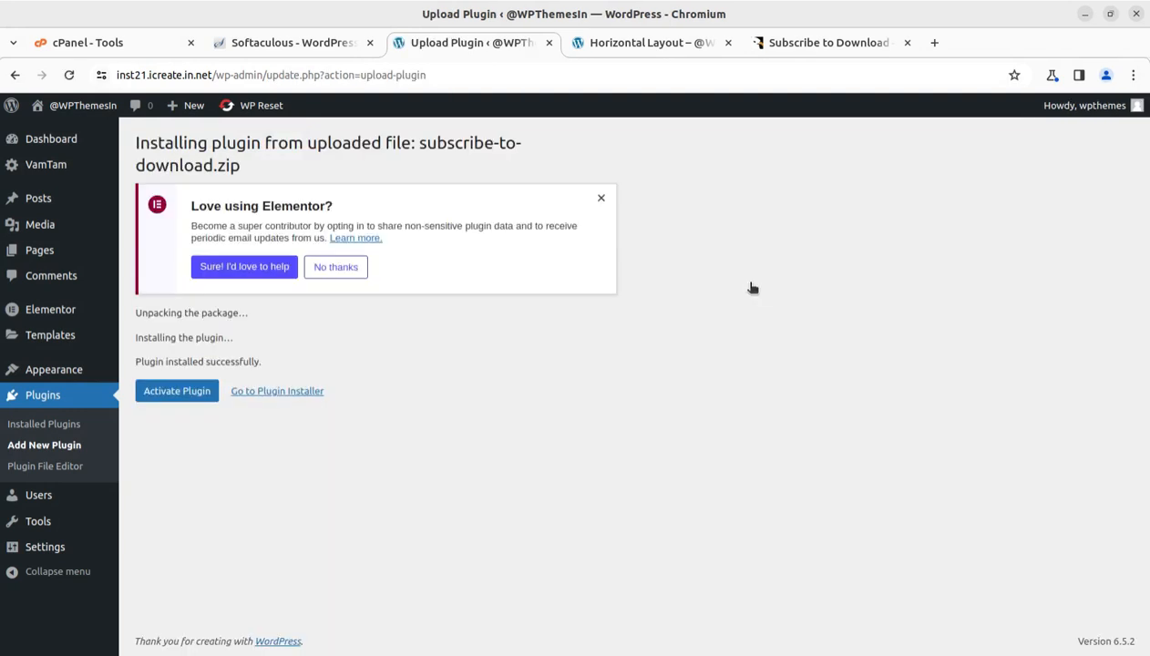
# Activate the installed plugin and open its Subscription Forms list, dismissing the Elementor notice.
pyautogui.click(204, 403)
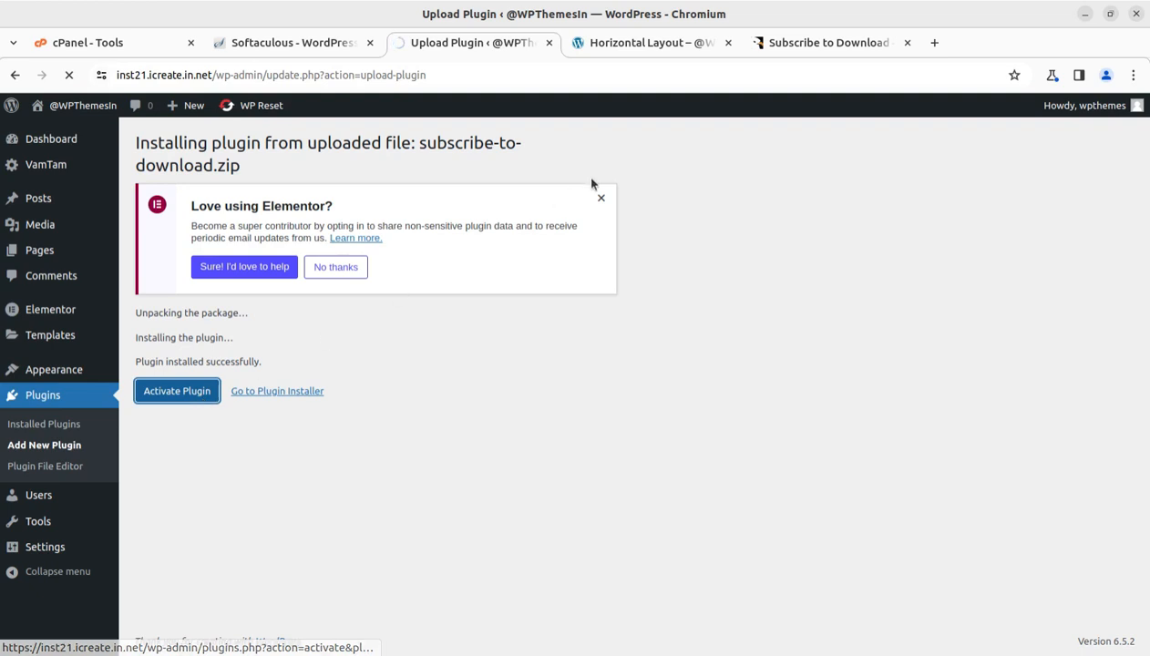
pyautogui.click(601, 197)
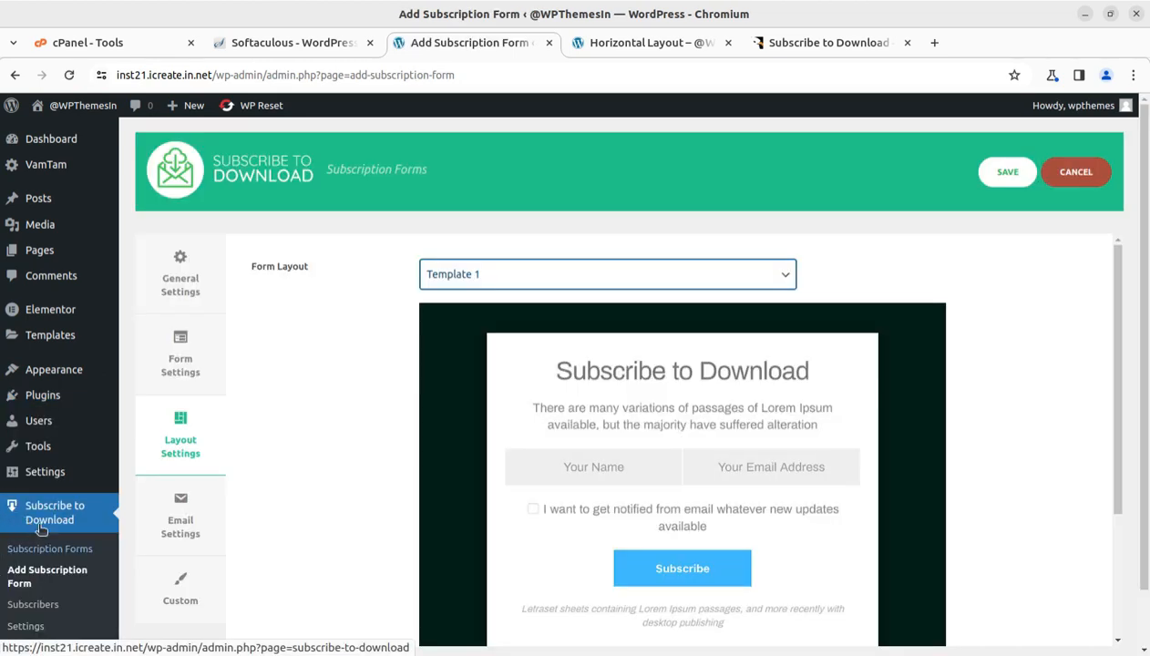
pyautogui.click(40, 523)
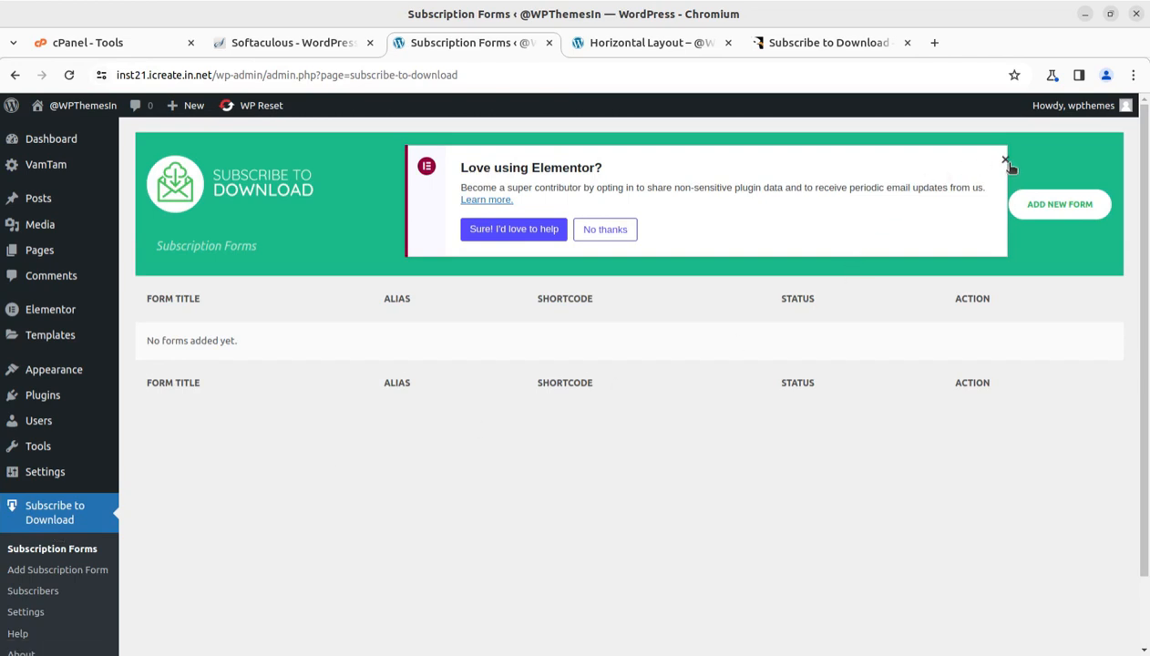
pyautogui.click(1005, 160)
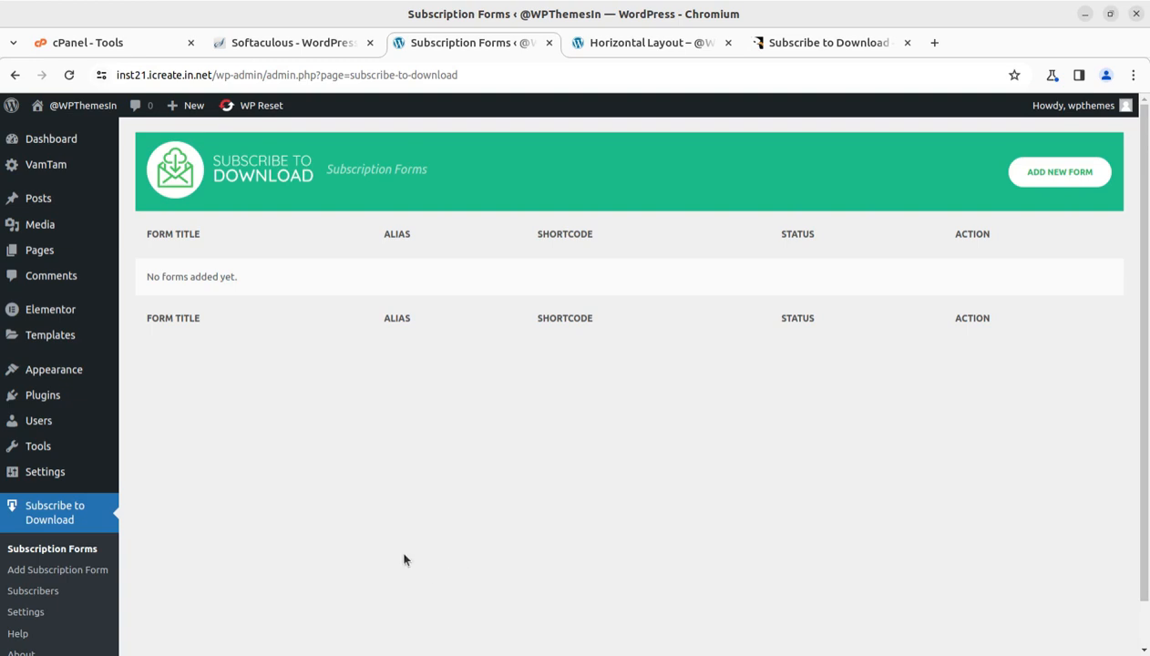
# In the Subscribe to Download settings, enable Mailchimp to view its connection options, and disable it again.
pyautogui.scroll(-1, 255, 502)
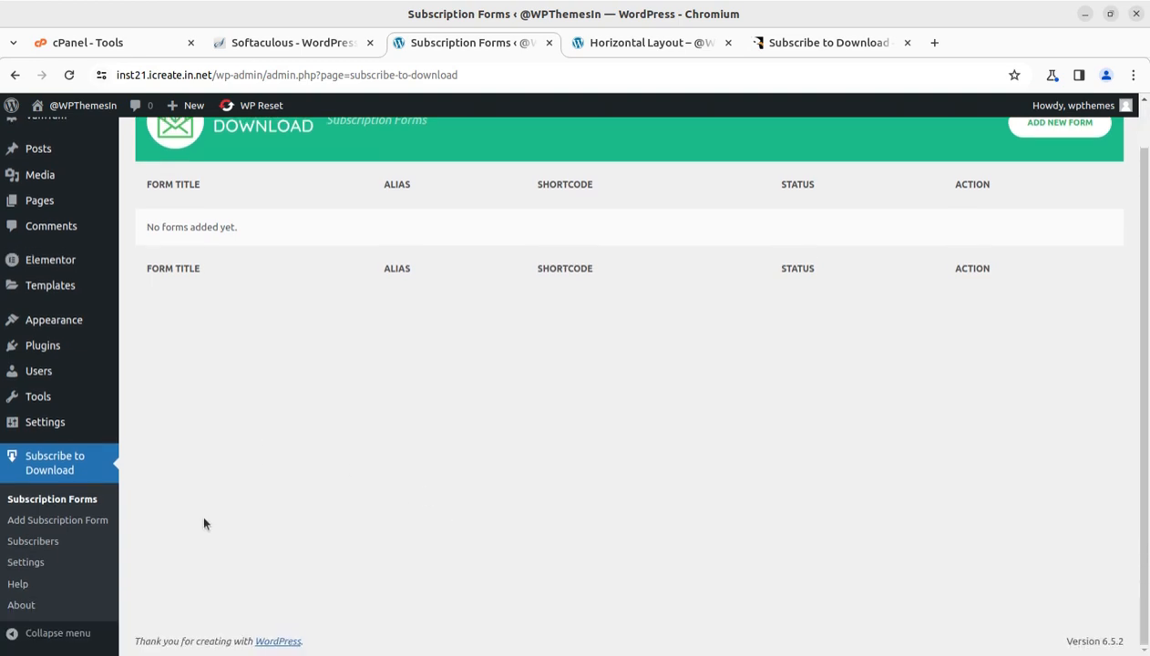
pyautogui.click(31, 563)
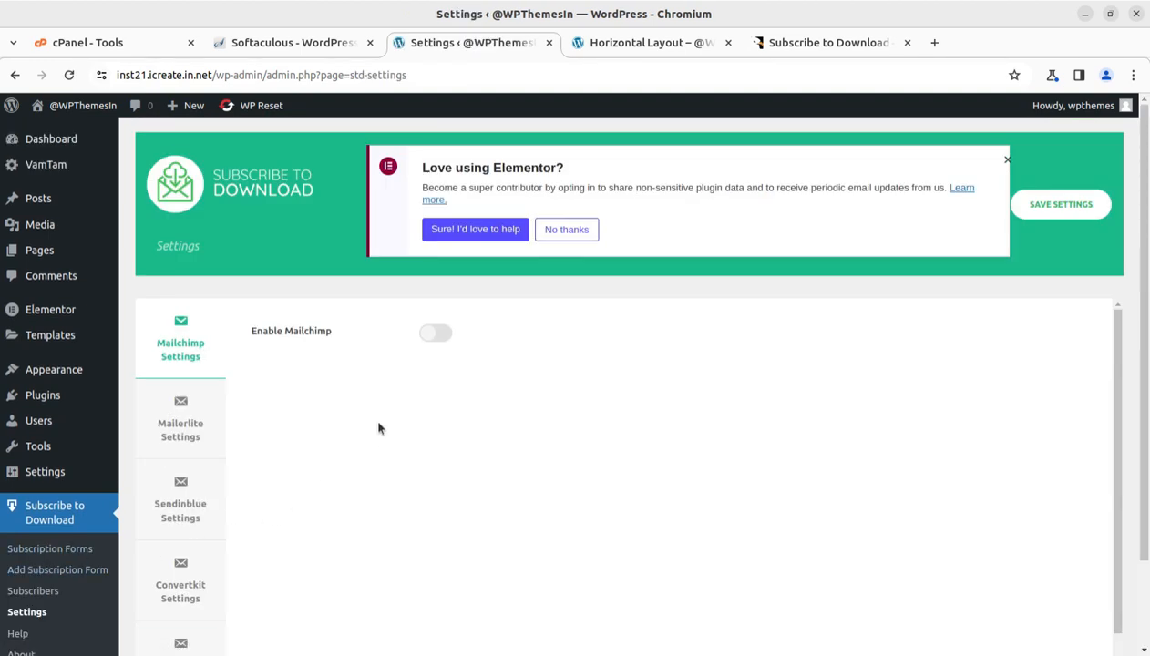
pyautogui.click(438, 337)
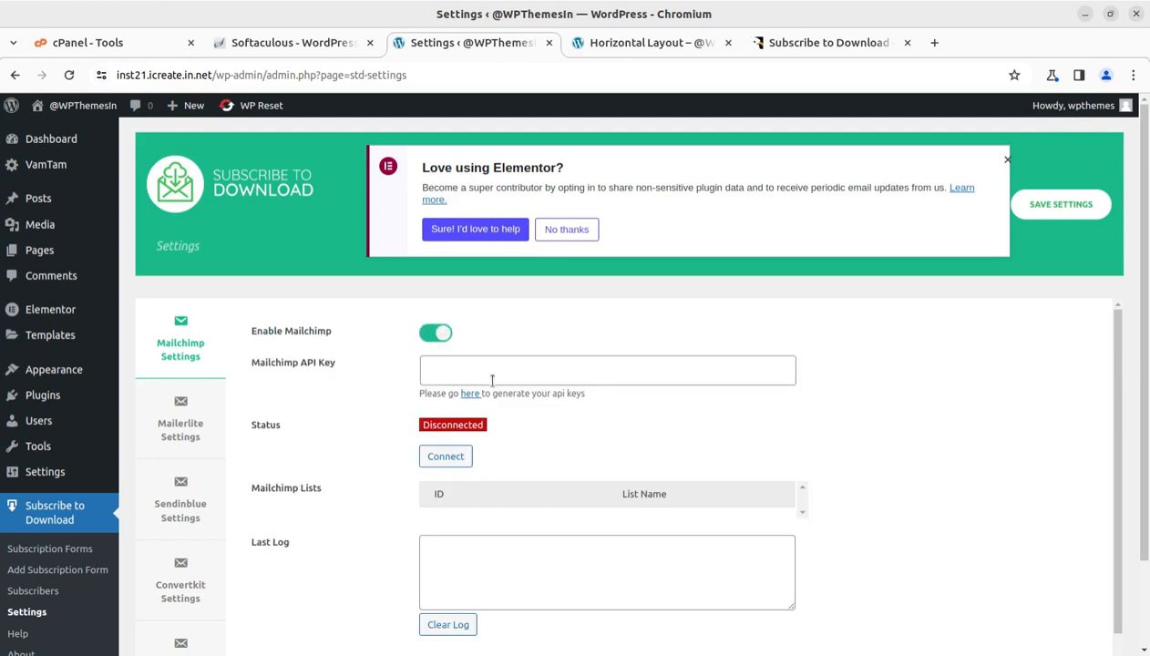
pyautogui.click(431, 335)
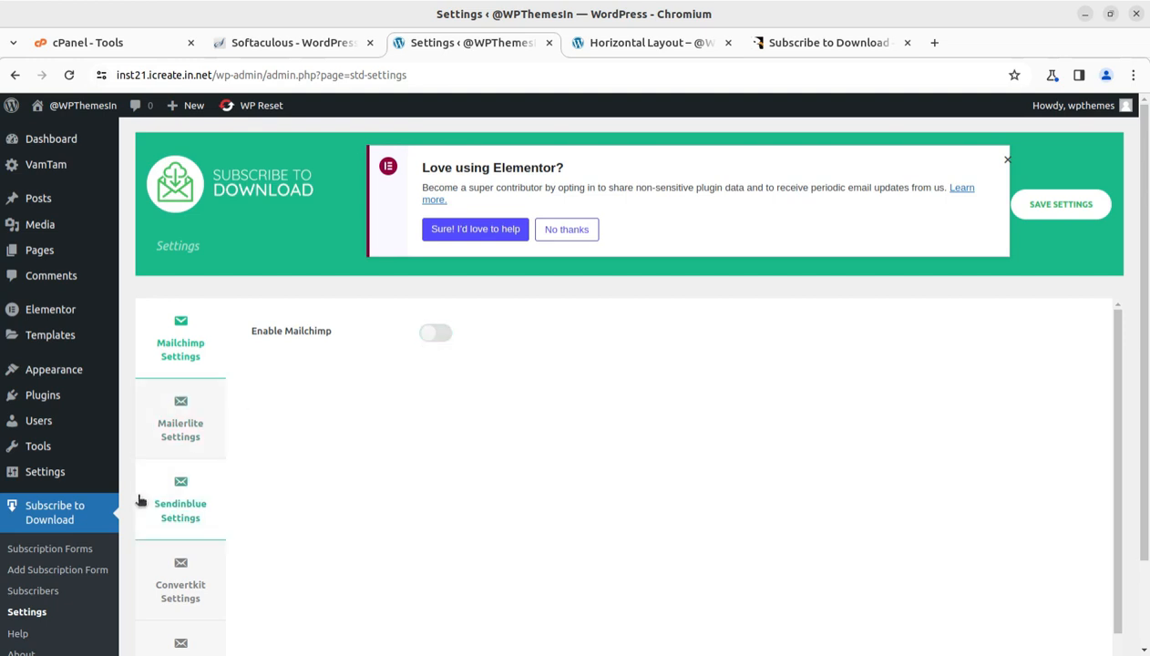
# View the plugin's Mailerlite Settings and Extra Settings sections, and dismiss the Elementor notice.
pyautogui.click(179, 444)
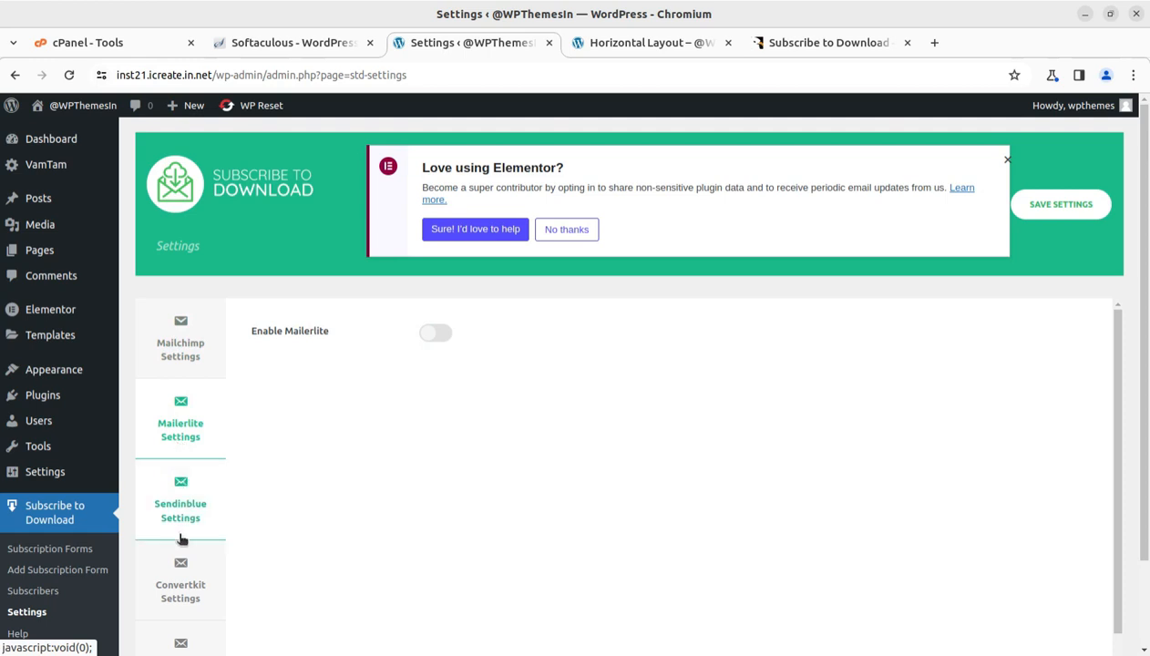
pyautogui.click(183, 525)
pyautogui.click(185, 523)
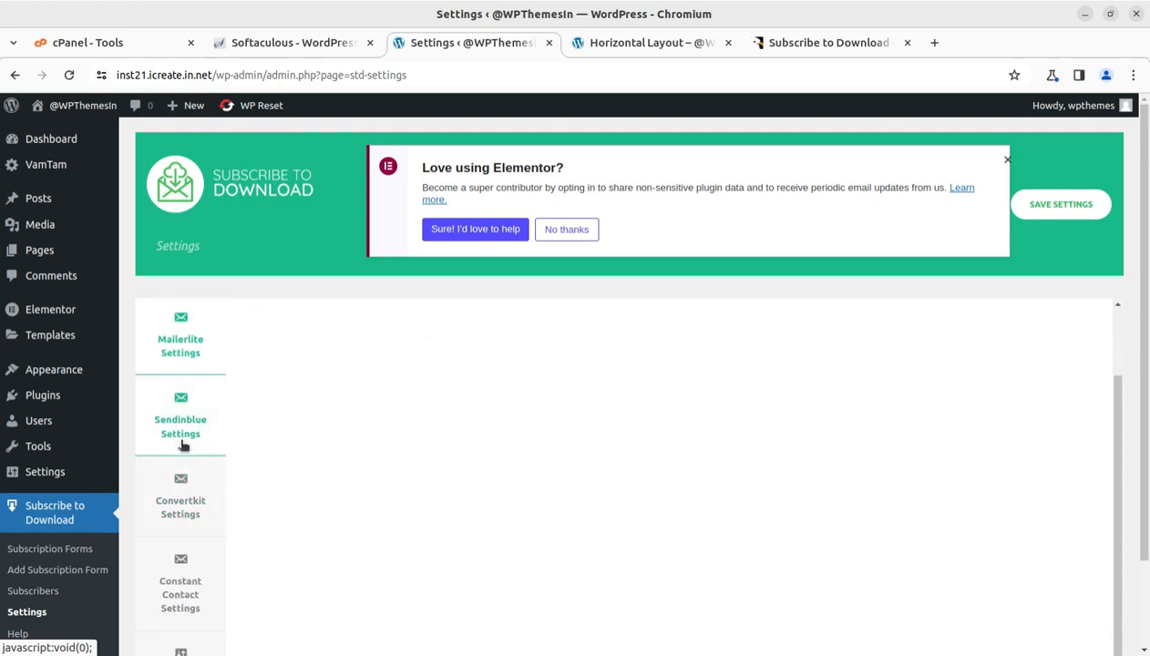
pyautogui.scroll(-2, 182, 503)
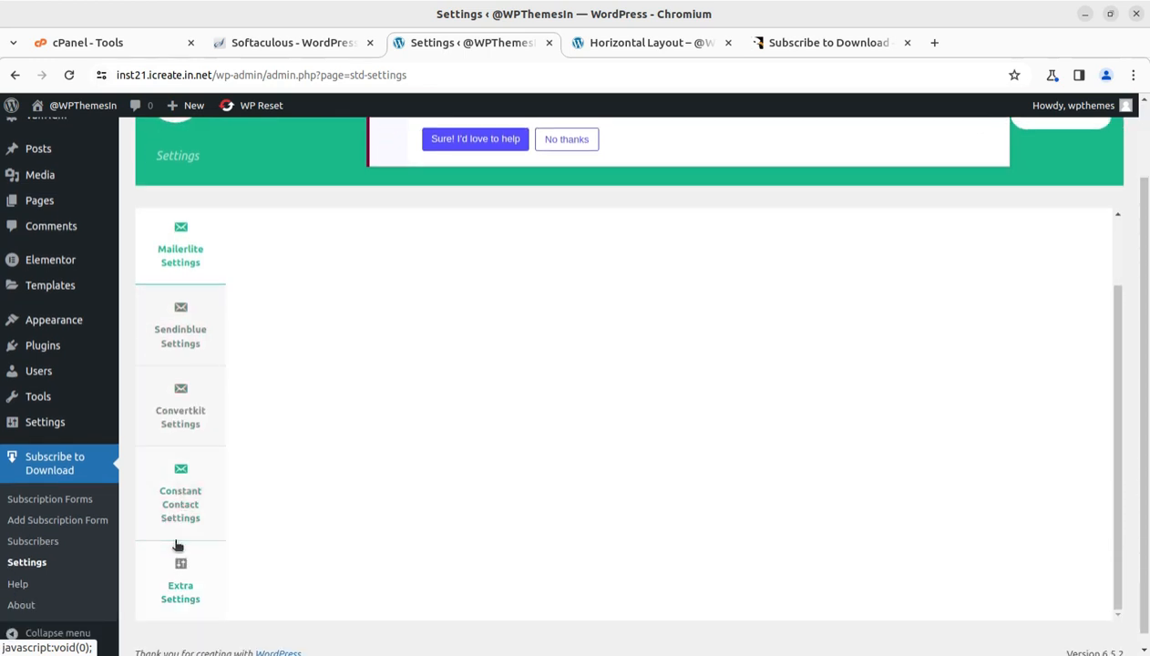
pyautogui.click(181, 602)
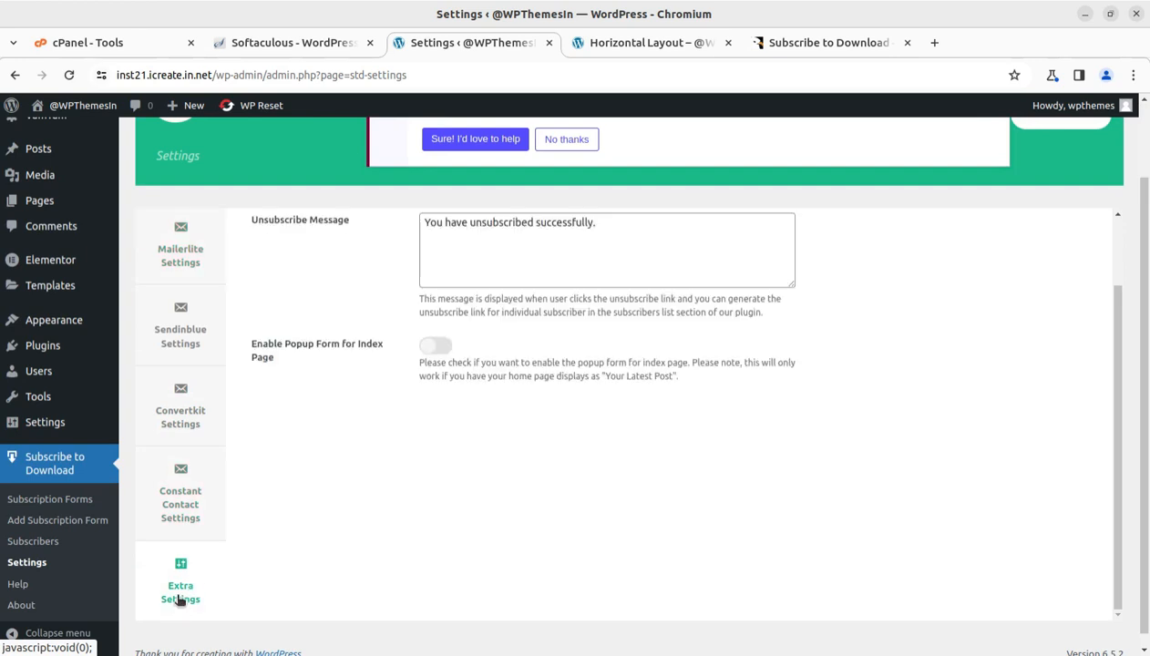
pyautogui.scroll(1, 341, 512)
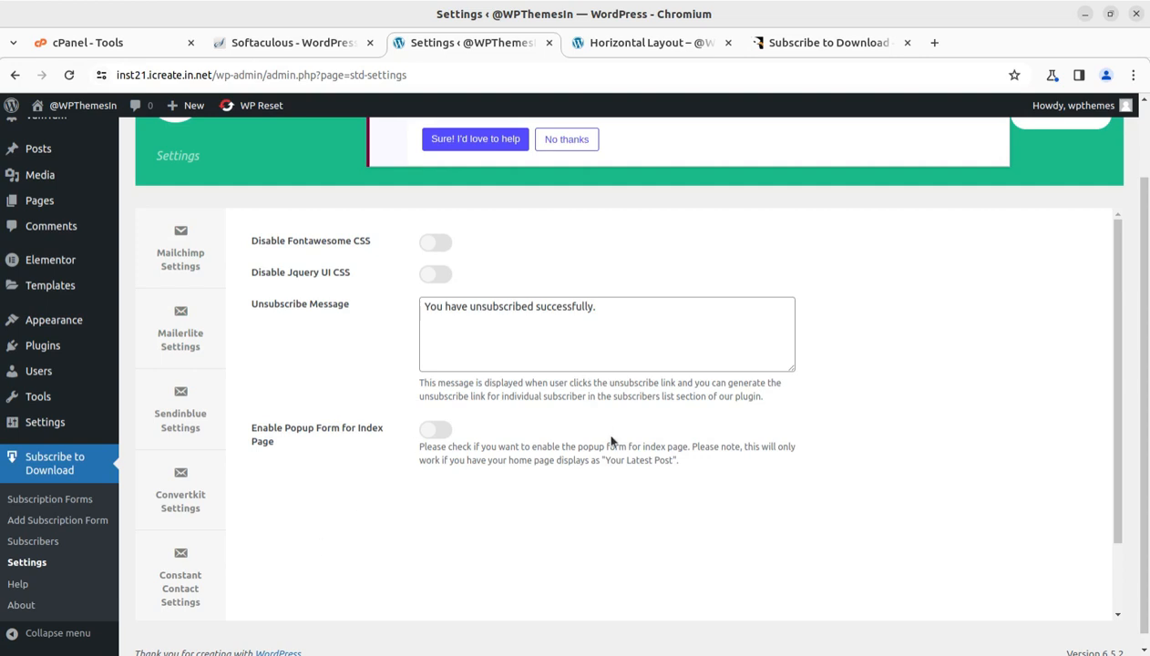
pyautogui.scroll(2, 638, 410)
pyautogui.click(1005, 164)
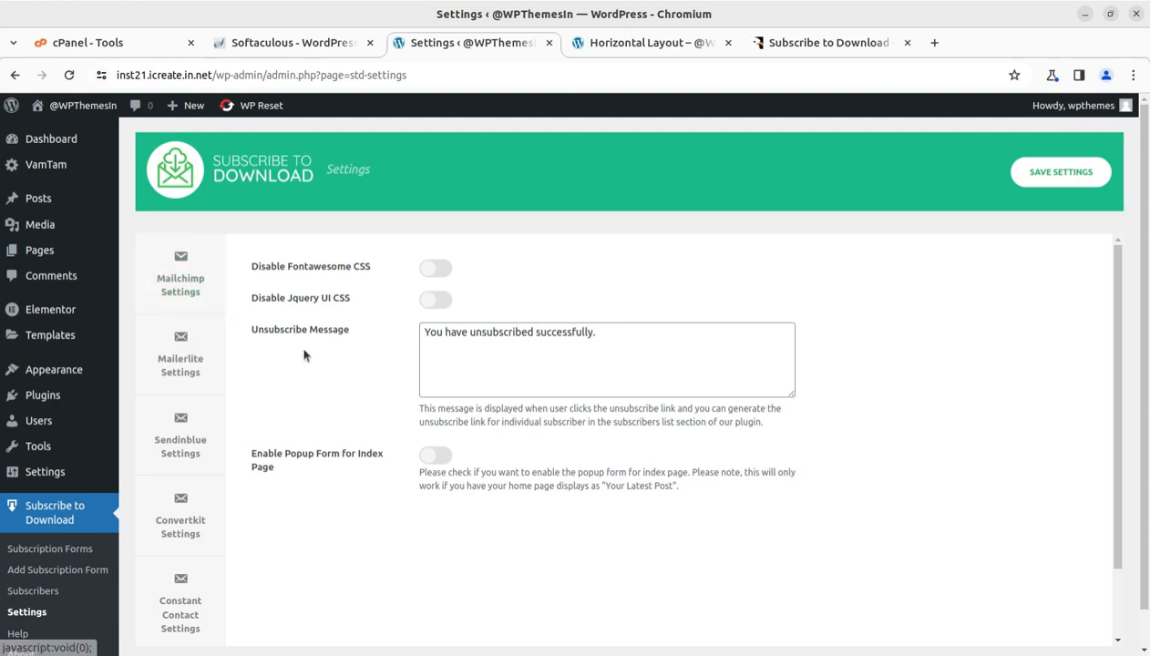
# Look over the plugin's list of settings sections and return to the Subscription Forms list.
pyautogui.scroll(-2, 496, 372)
pyautogui.scroll(-1, 364, 392)
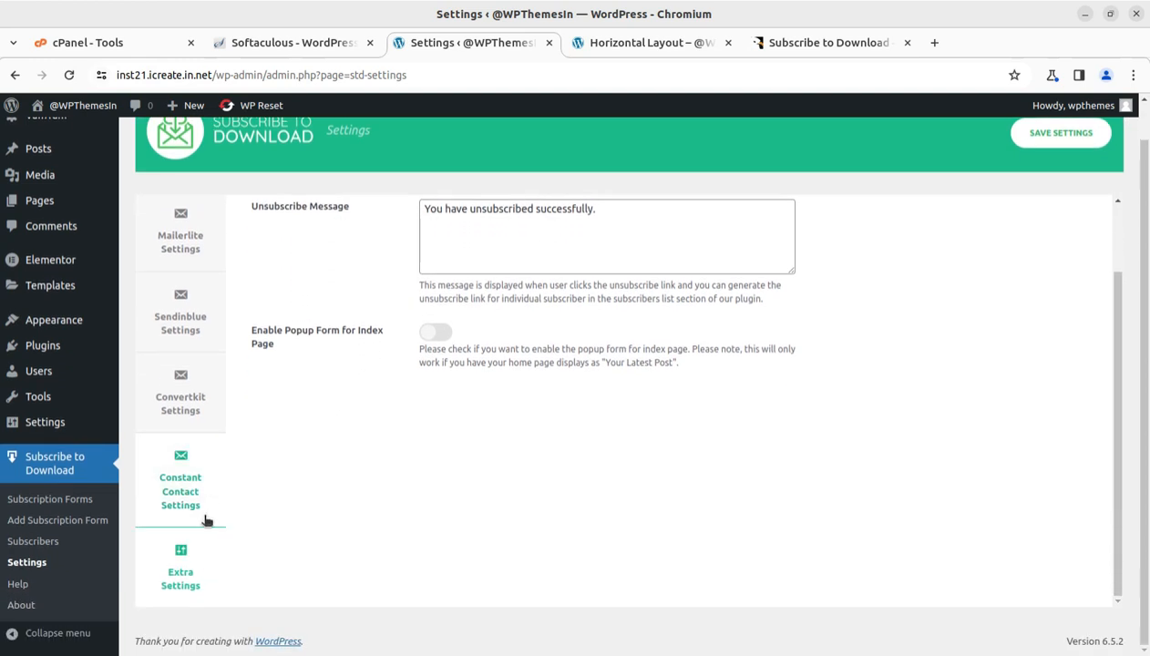
pyautogui.scroll(2, 210, 492)
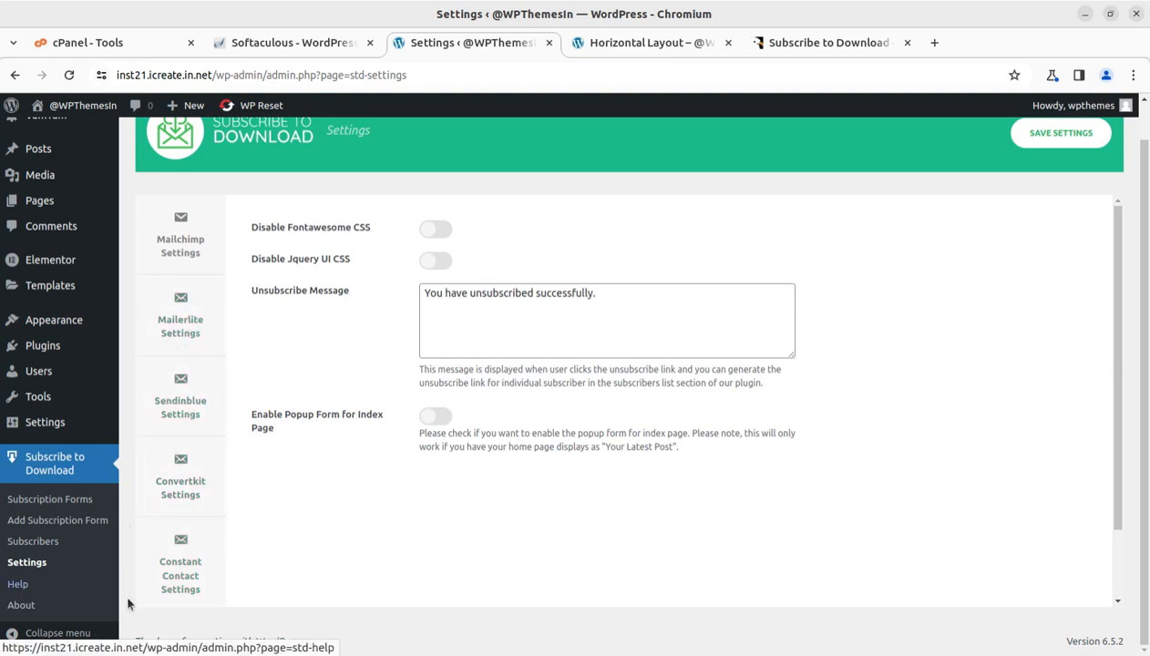
pyautogui.click(64, 505)
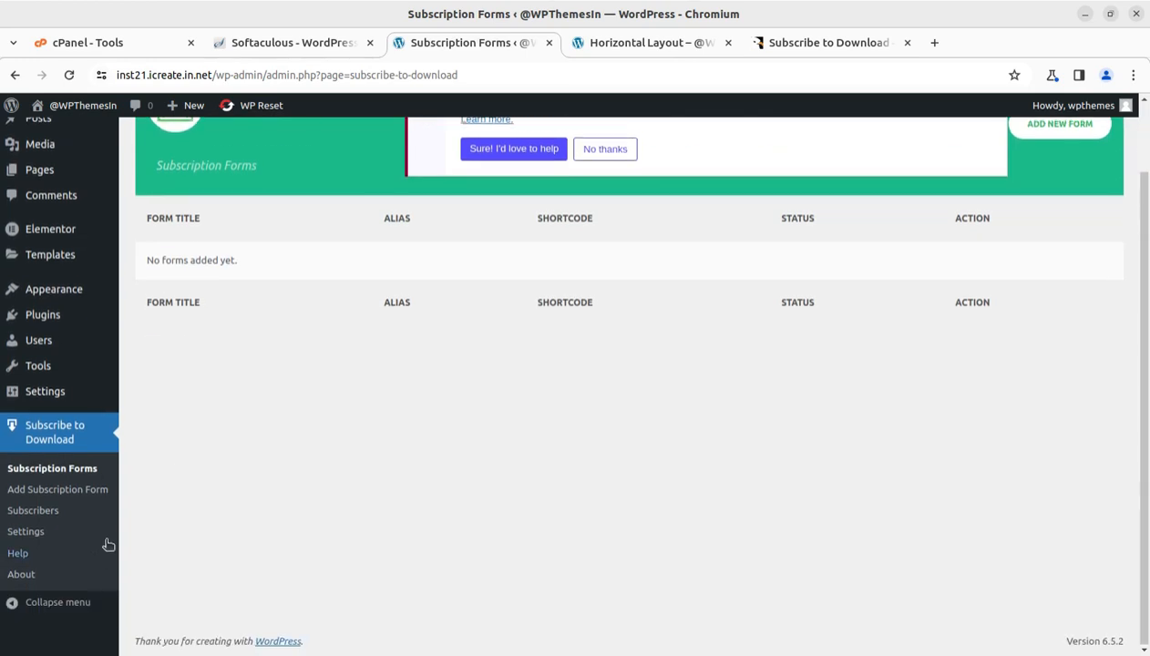
# Open the plugin's Subscribers list, dismiss the Elementor notice and look over the filter and CSV export options.
pyautogui.click(88, 508)
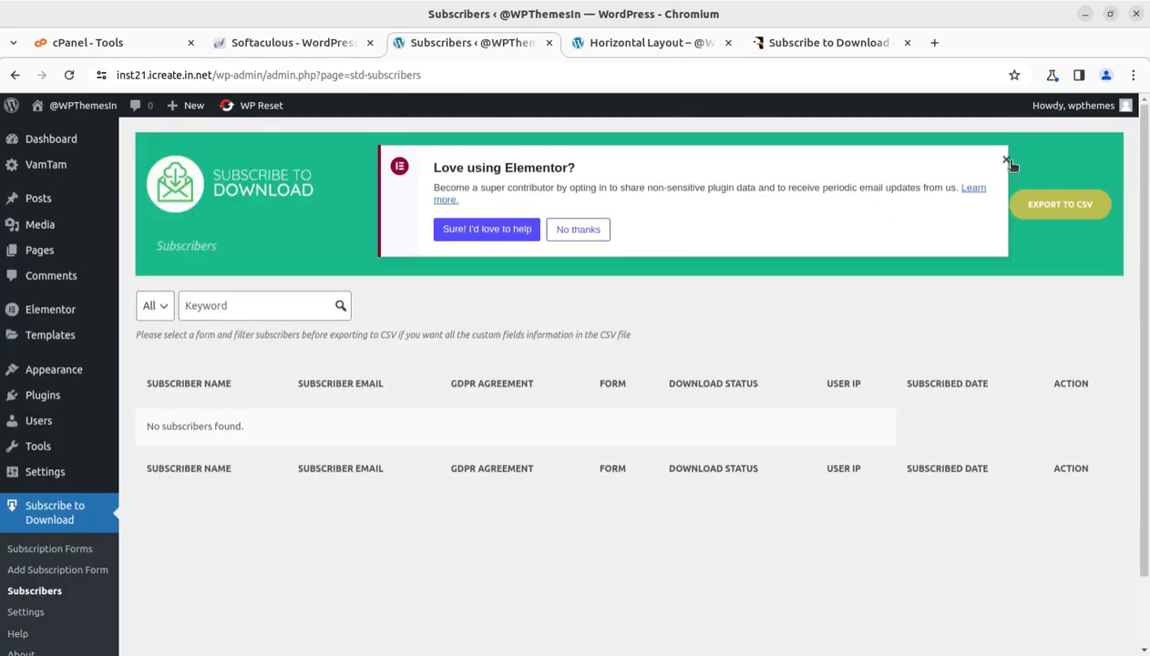
pyautogui.click(1005, 160)
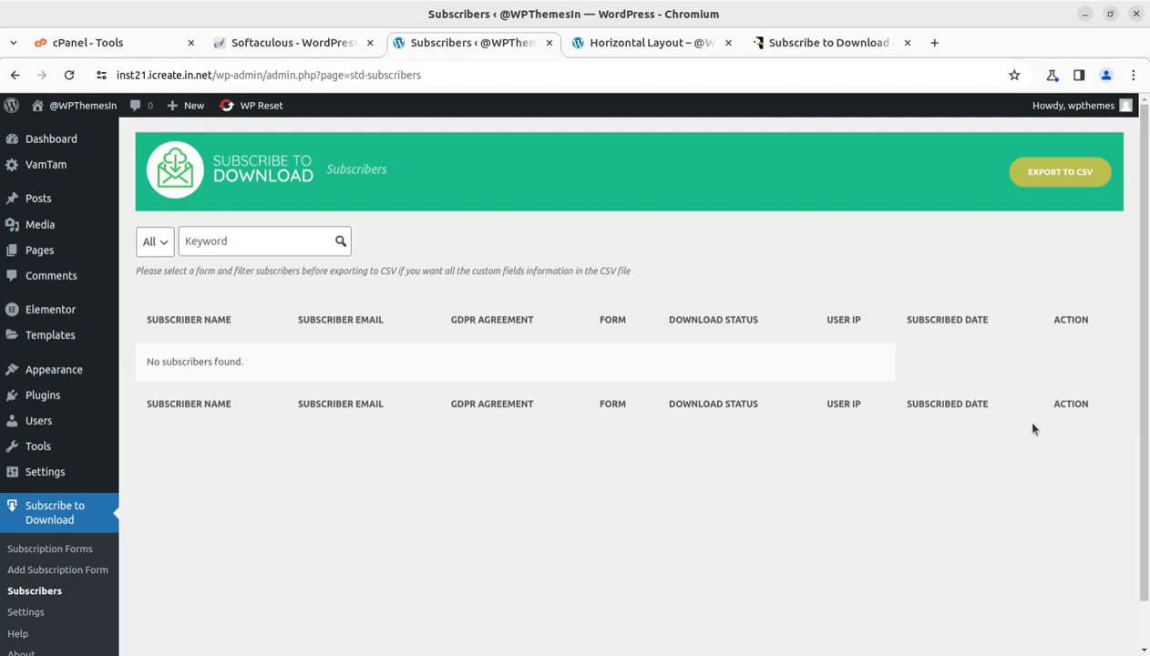
pyautogui.click(1055, 181)
pyautogui.scroll(-1, 153, 474)
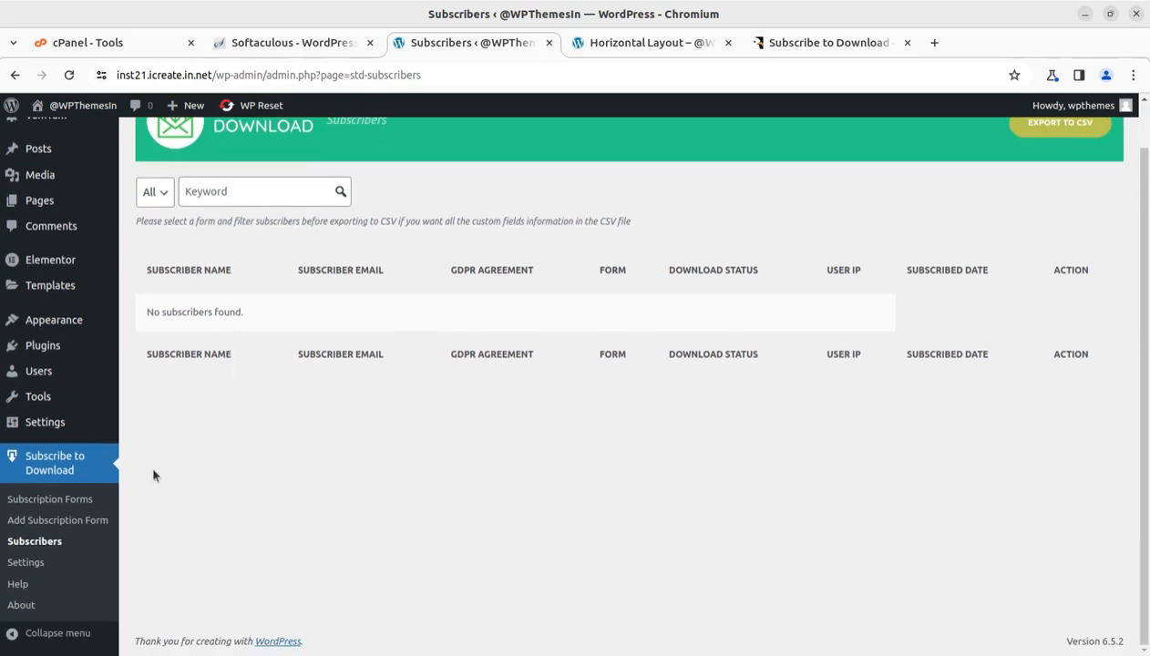
# Return to the Subscription Forms list and start adding a new form, dismissing the Elementor notices.
pyautogui.click(54, 501)
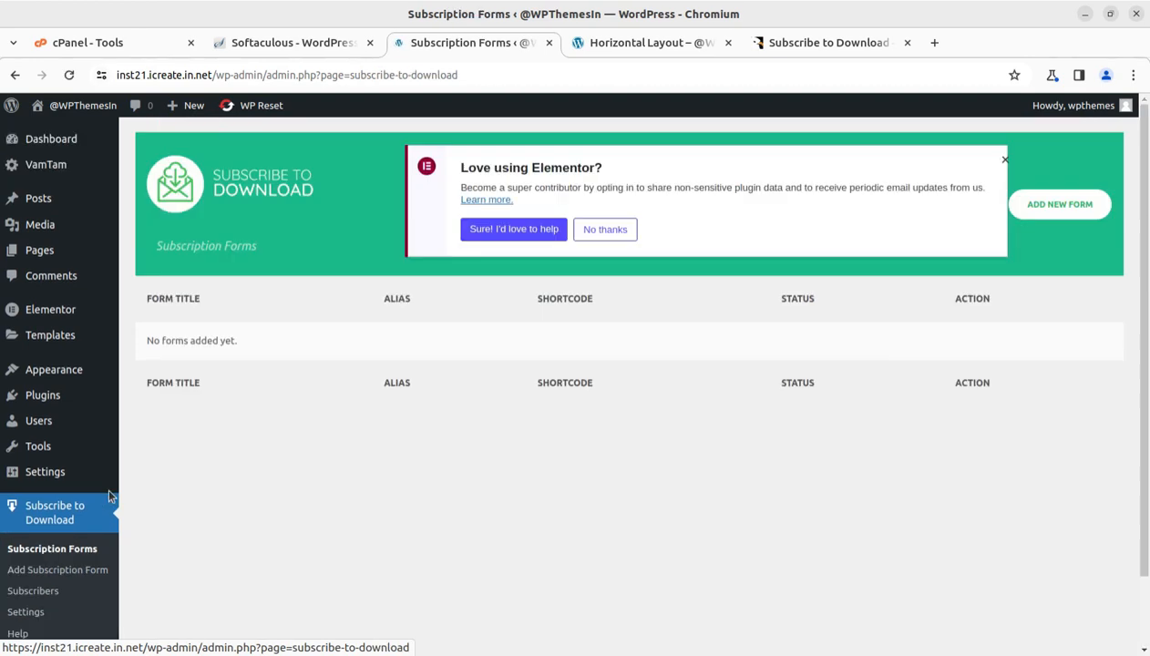
pyautogui.click(1003, 159)
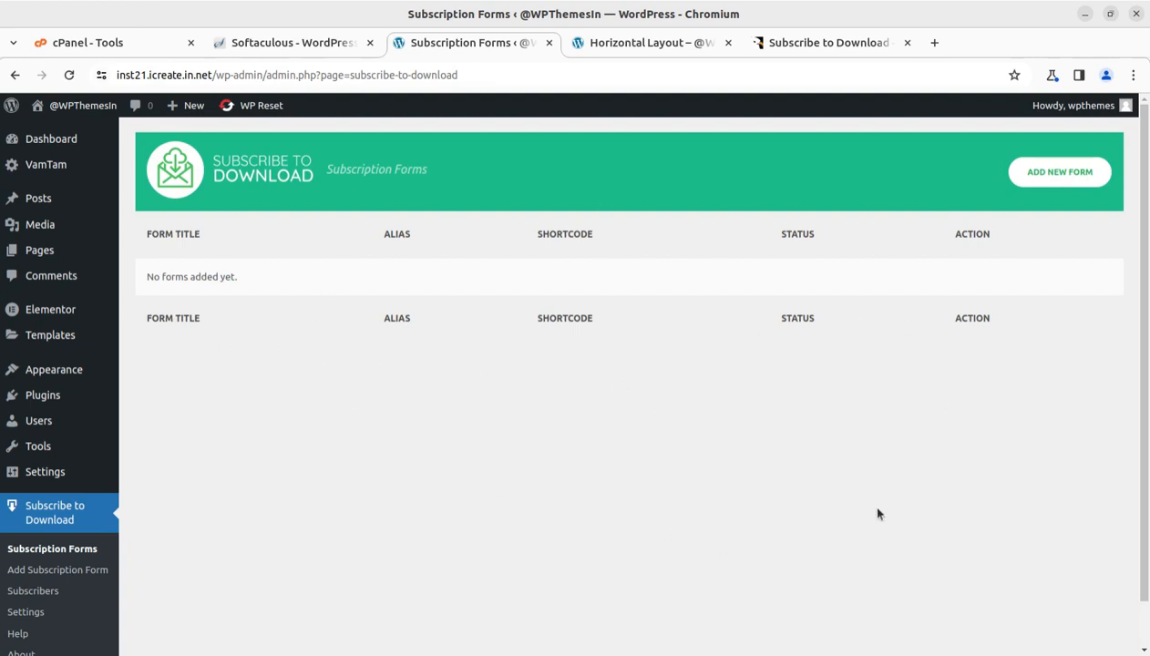
pyautogui.click(1060, 181)
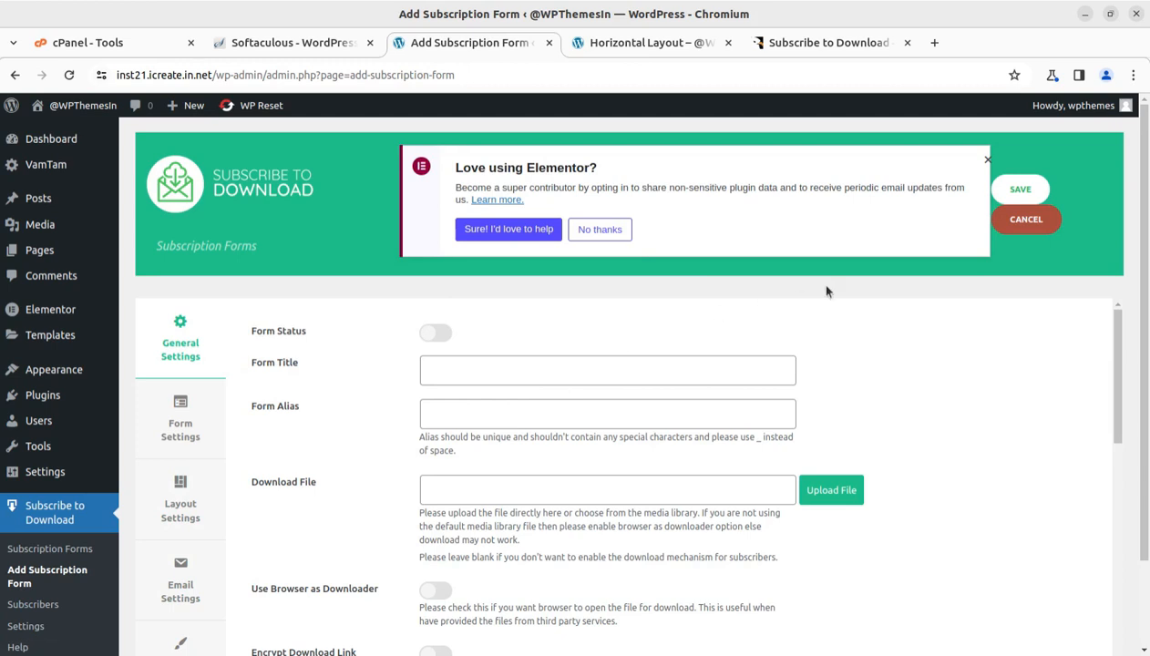
pyautogui.click(986, 161)
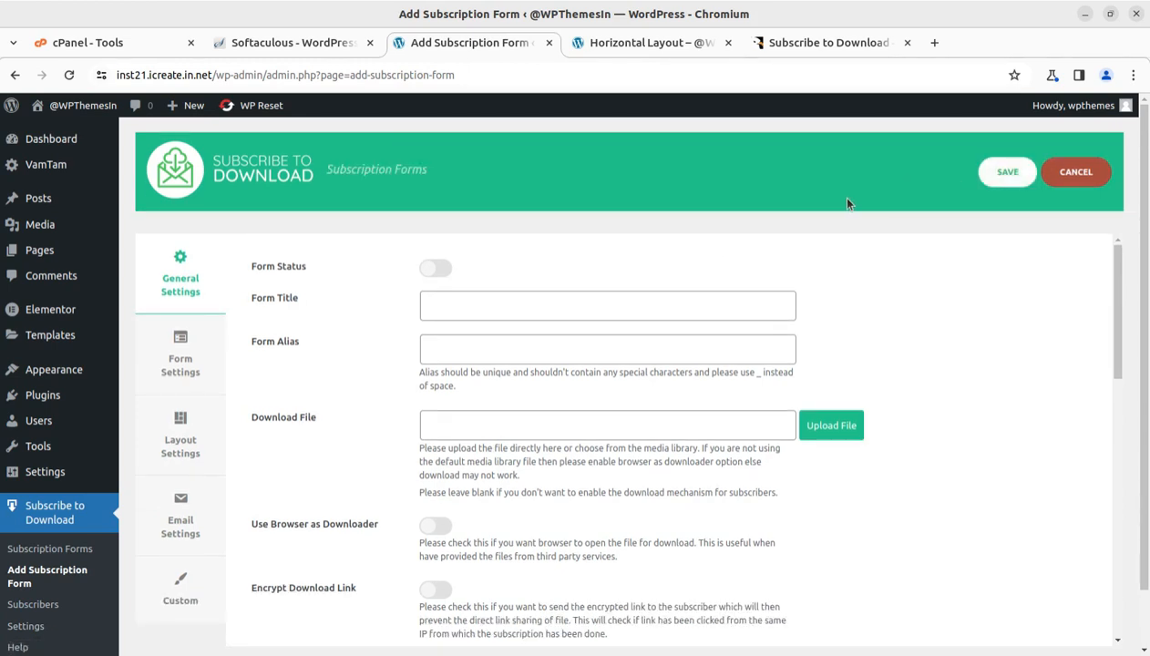
# Switch the new form's Form Status on and back off, and select the empty Form Title field.
pyautogui.click(442, 271)
pyautogui.click(430, 273)
pyautogui.click(439, 307)
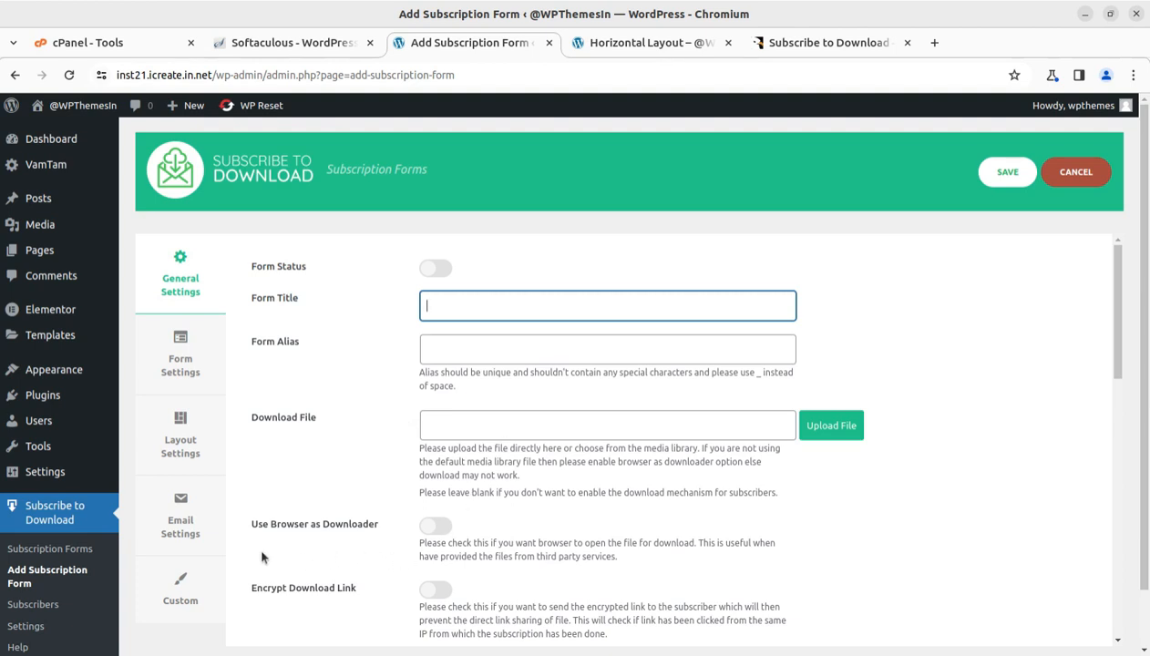
# Enable Use Browser as Downloader, Redirection and Instant Download in the new form's general settings.
pyautogui.click(447, 529)
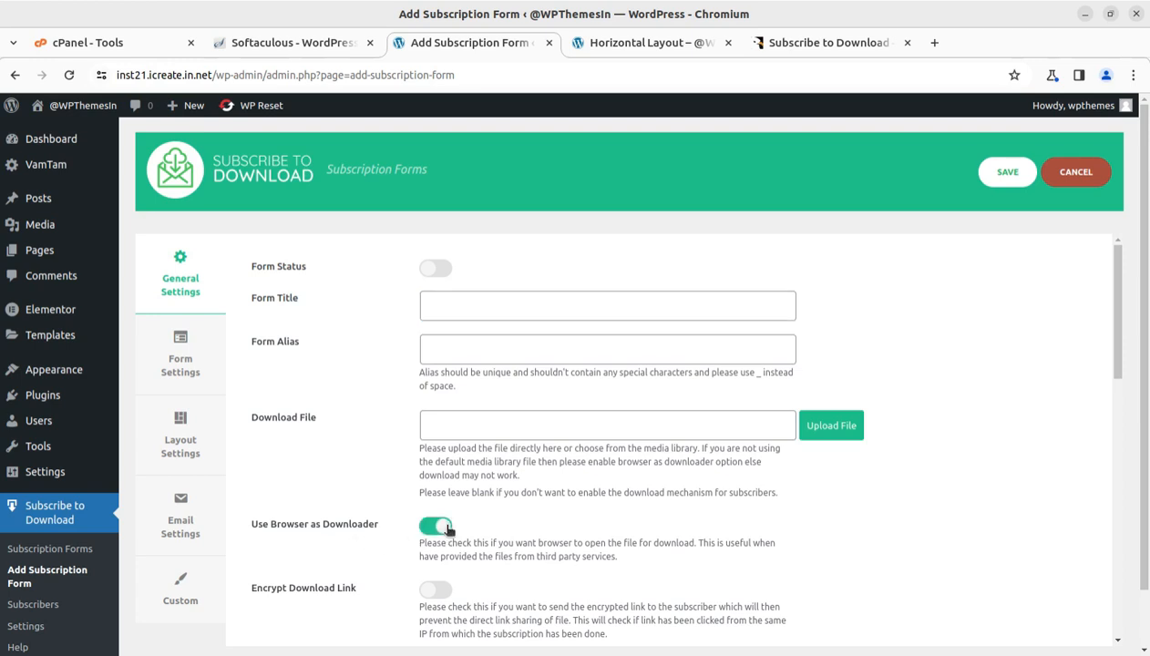
pyautogui.scroll(-2, 290, 493)
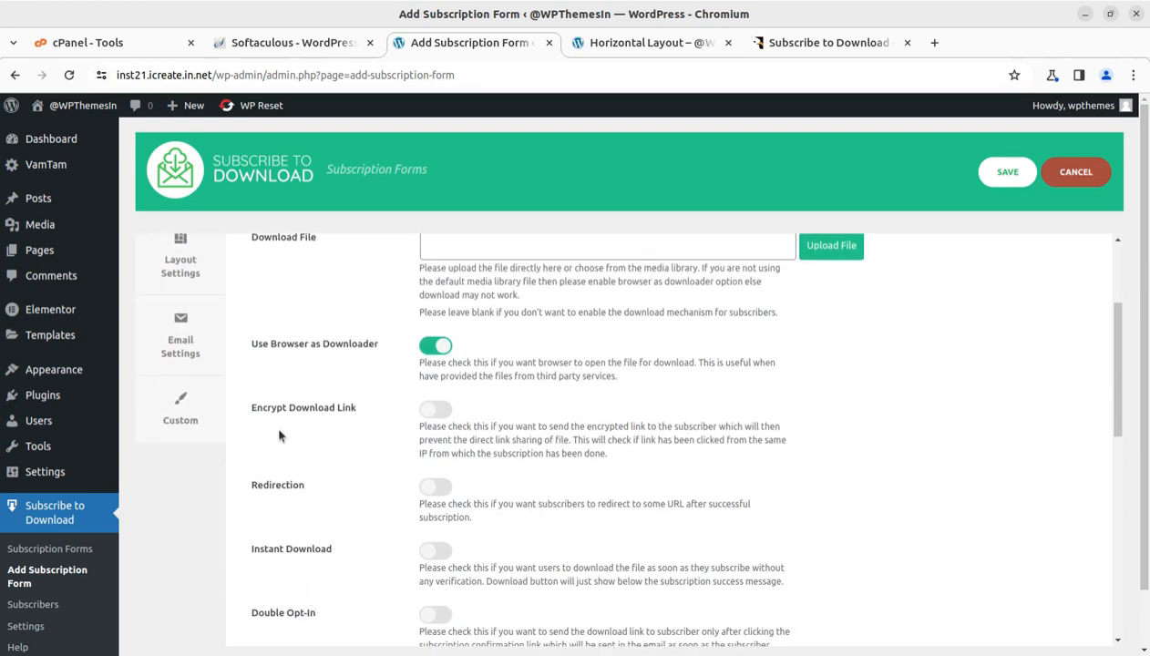
pyautogui.click(437, 486)
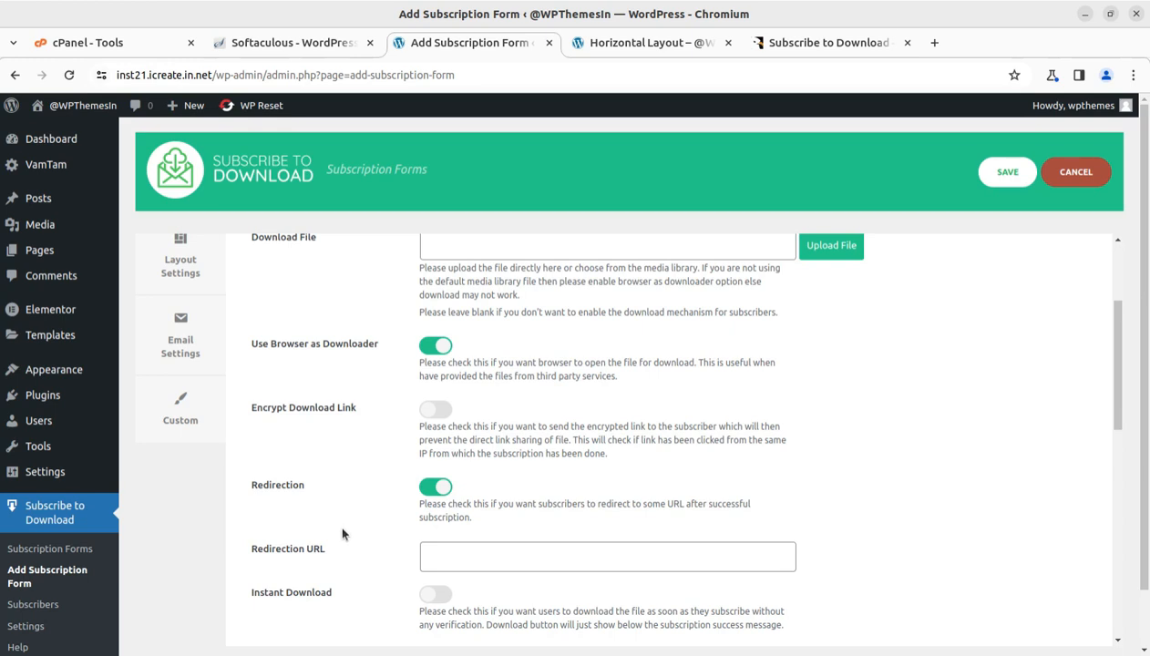
pyautogui.scroll(-2, 274, 483)
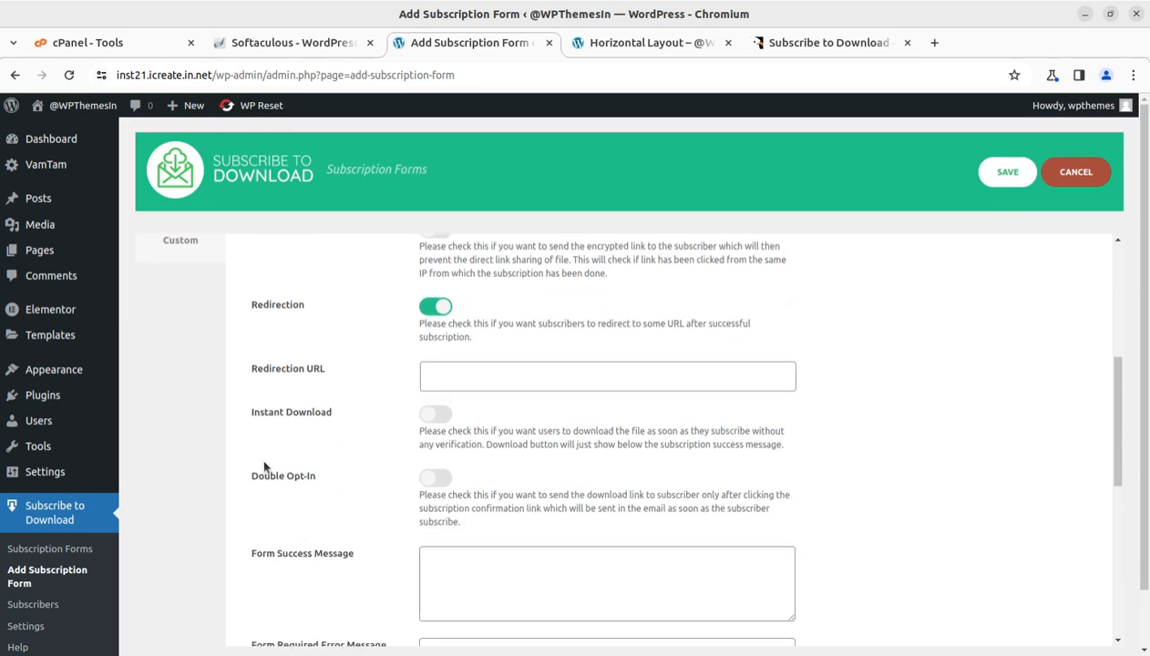
pyautogui.click(445, 417)
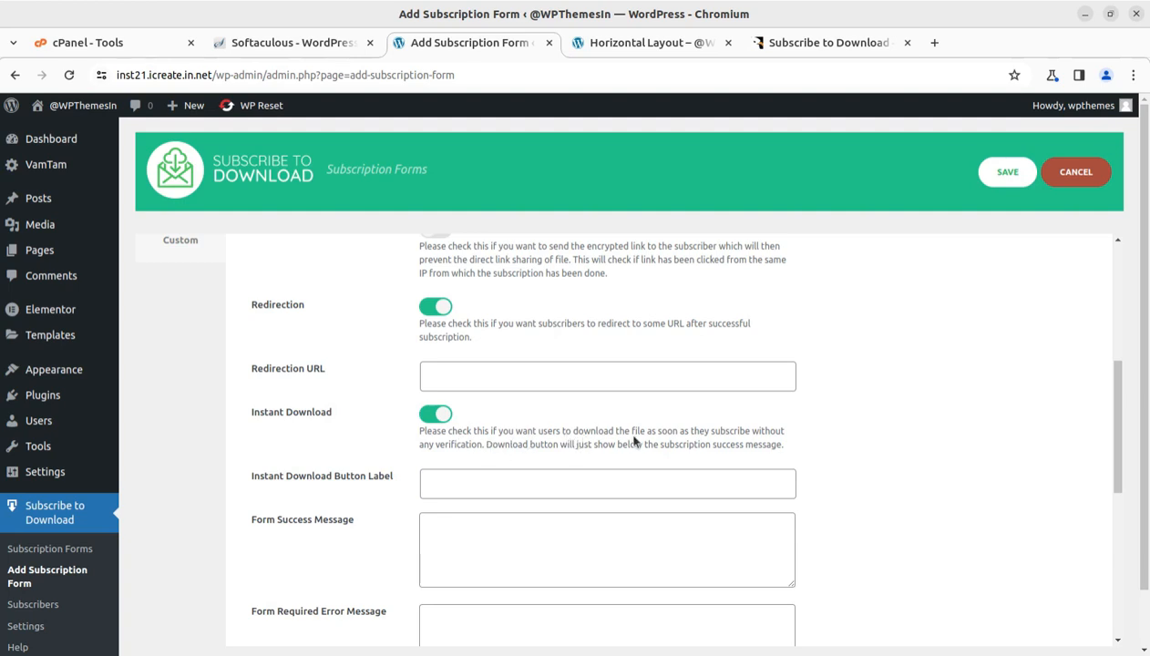
# Read the Instant Download description and review the form's message fields and download options in the general settings.
pyautogui.moveTo(487, 431); pyautogui.dragTo(781, 427)
pyautogui.click(801, 441)
pyautogui.moveTo(485, 445); pyautogui.dragTo(782, 444)
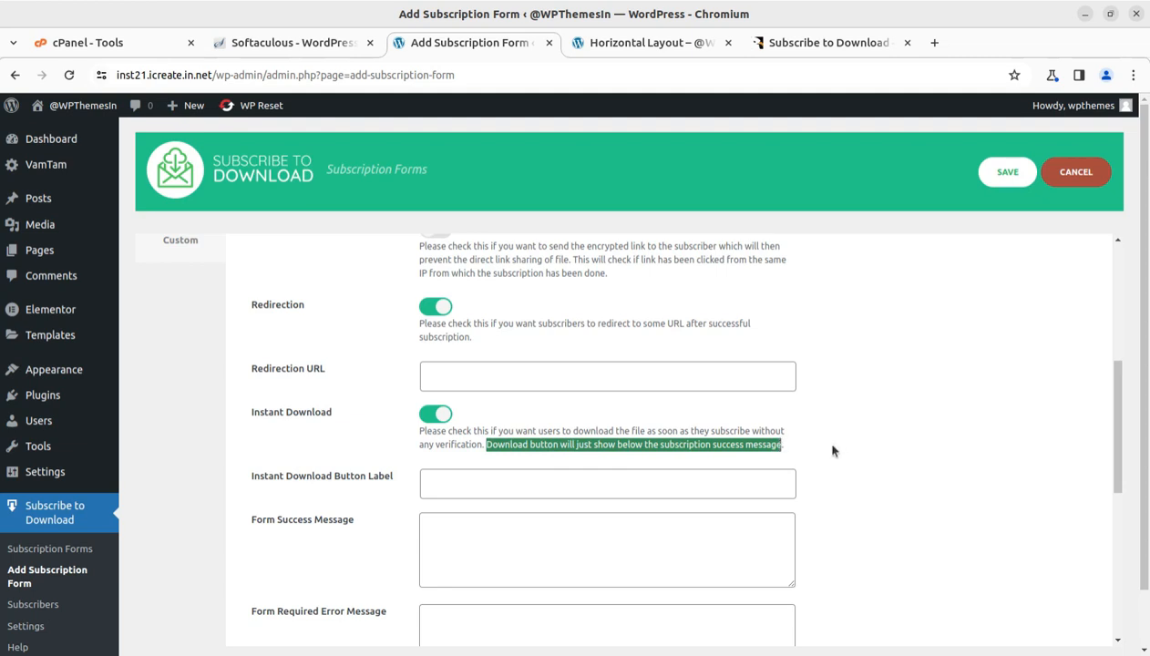
pyautogui.click(661, 396)
pyautogui.scroll(-2, 429, 405)
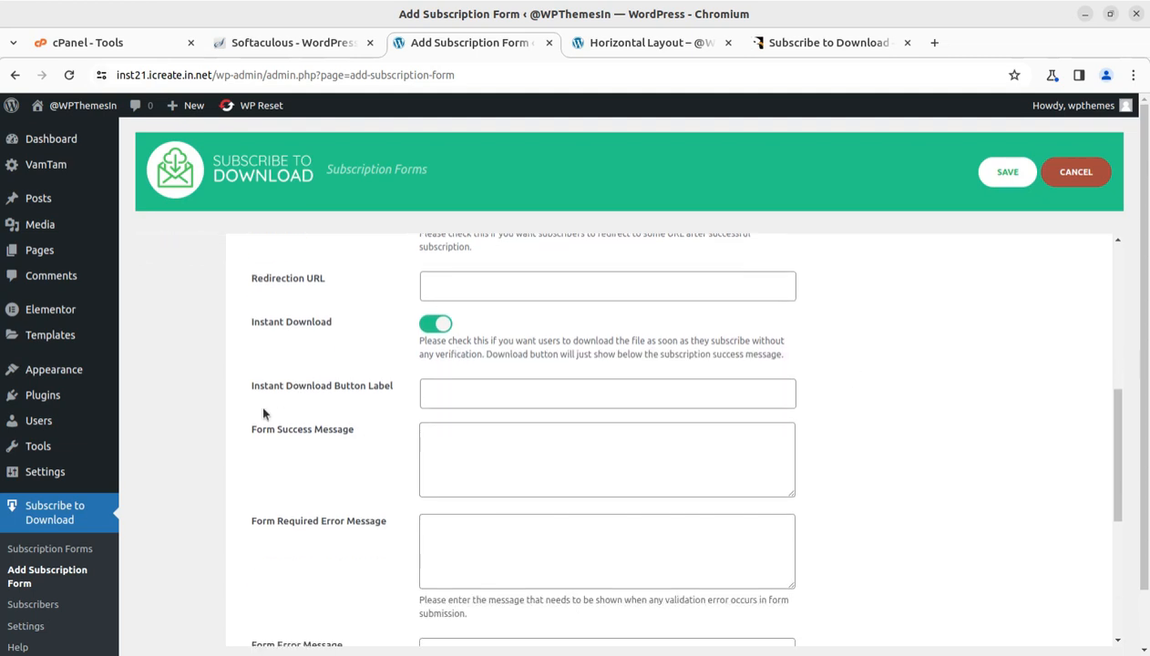
pyautogui.scroll(-1, 329, 406)
pyautogui.scroll(3, 359, 405)
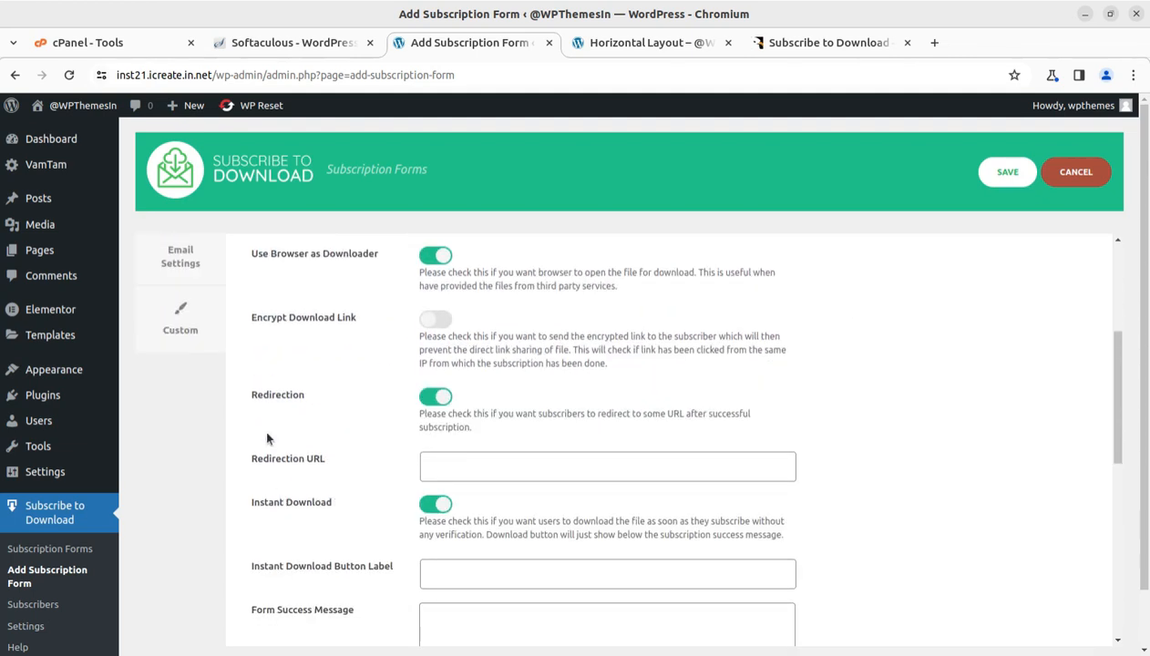
pyautogui.scroll(1, 330, 337)
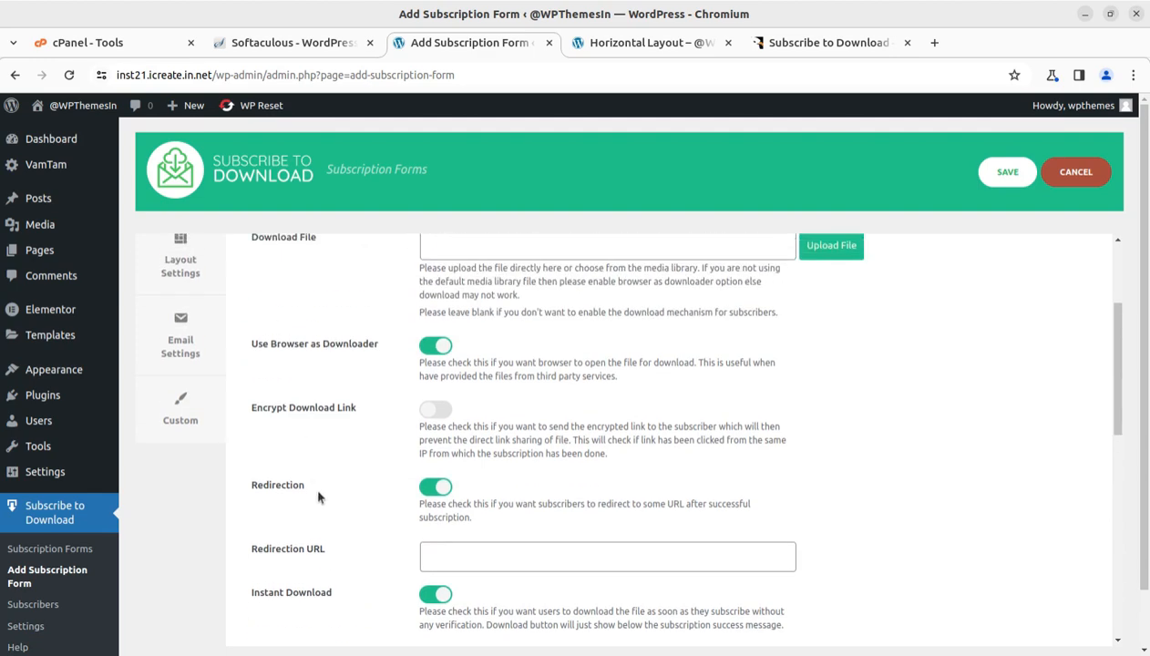
pyautogui.scroll(2, 433, 390)
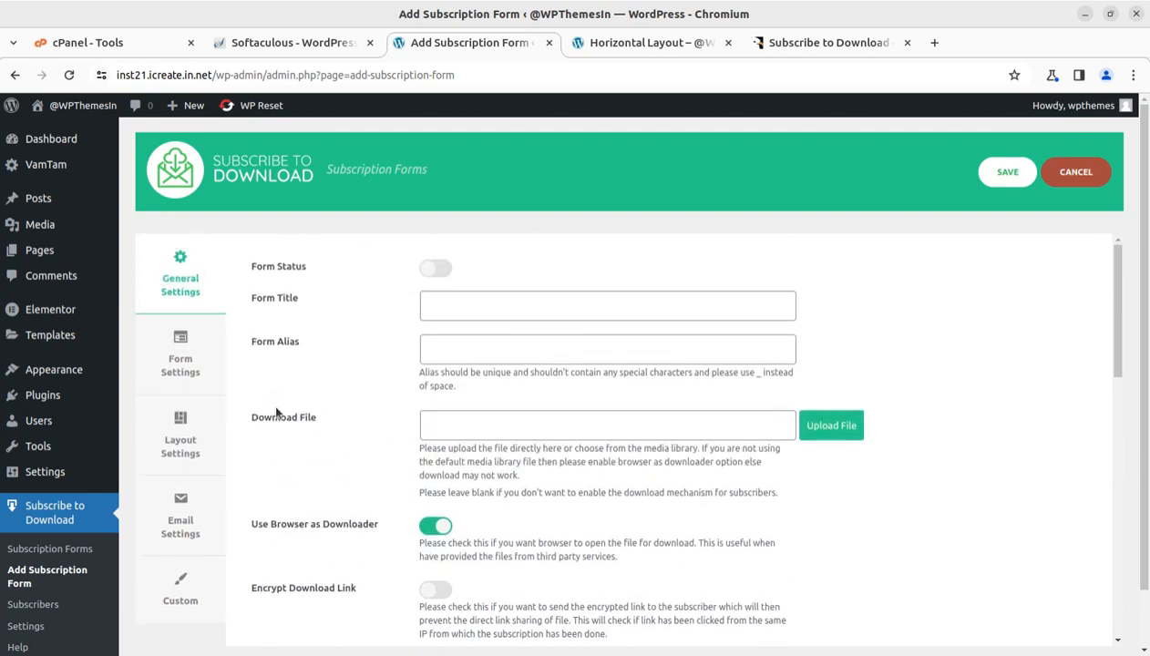
# Add a blank entry under Unallowed Email Domains in the form's general settings.
pyautogui.scroll(-12, 429, 343)
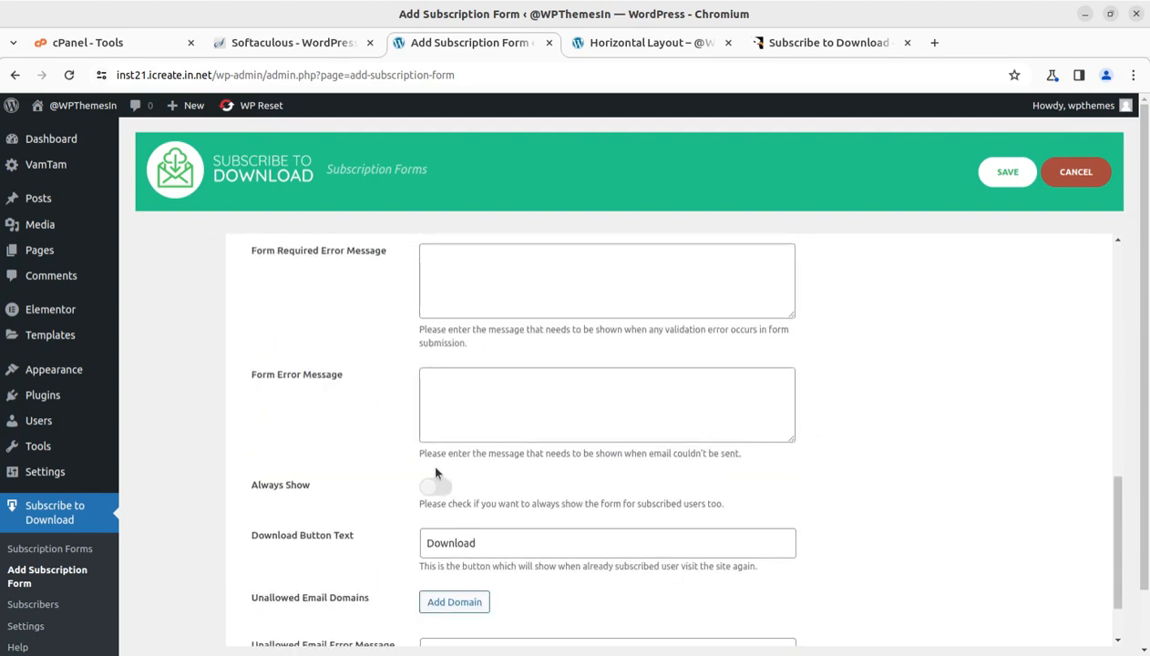
pyautogui.scroll(-1, 345, 463)
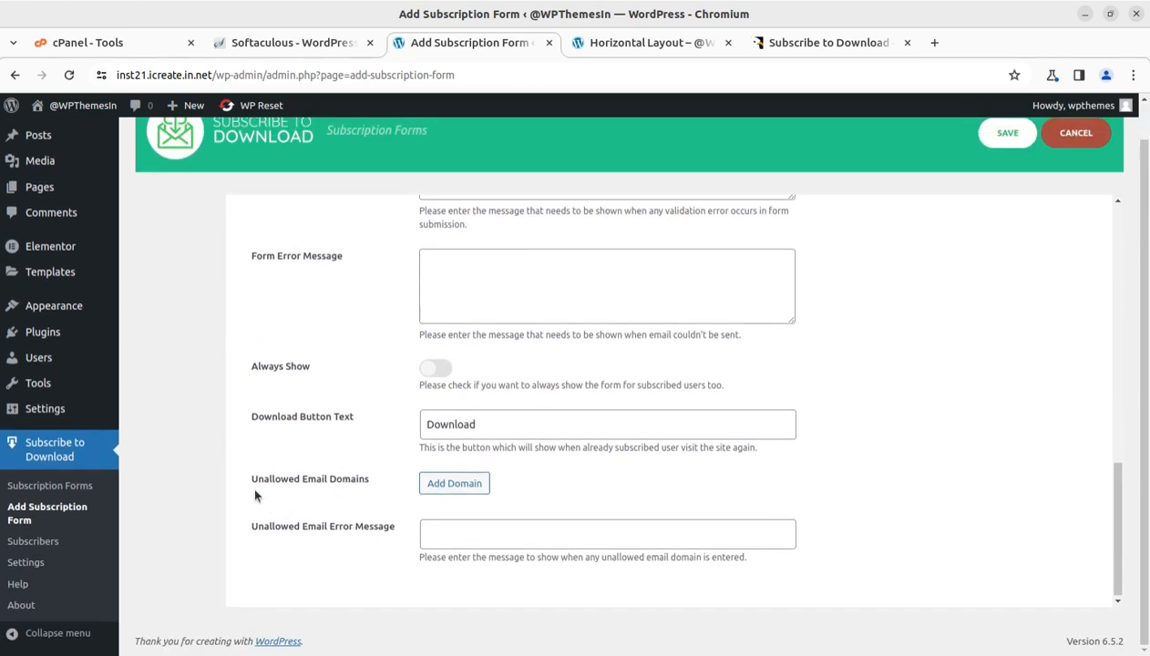
pyautogui.click(471, 489)
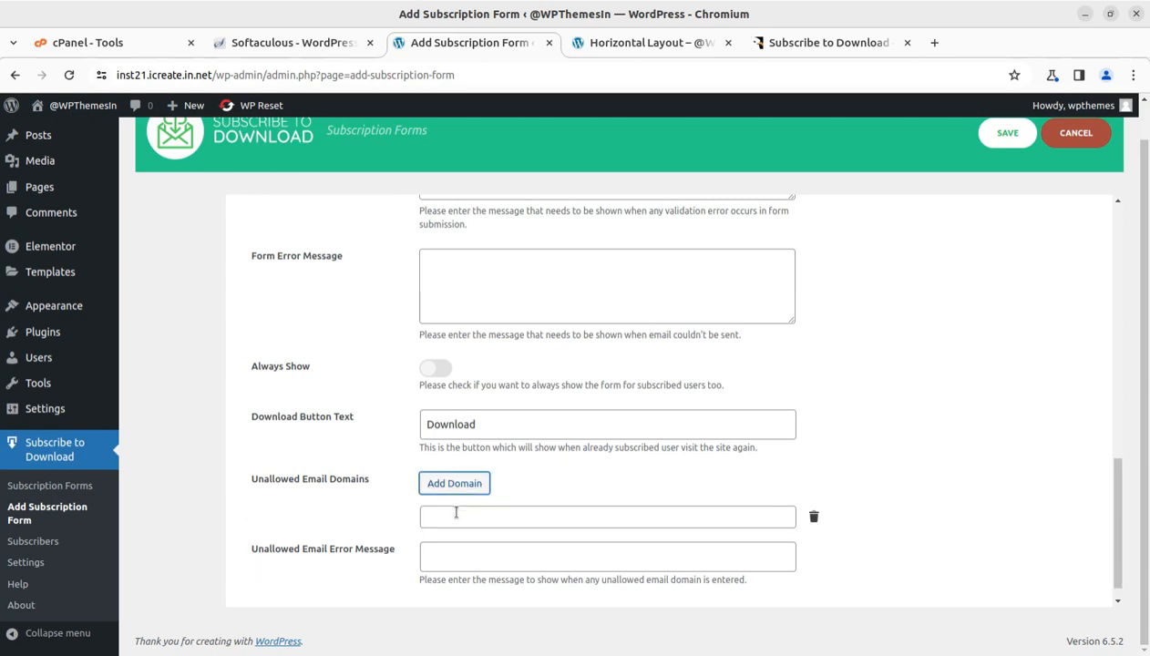
pyautogui.scroll(-1, 387, 546)
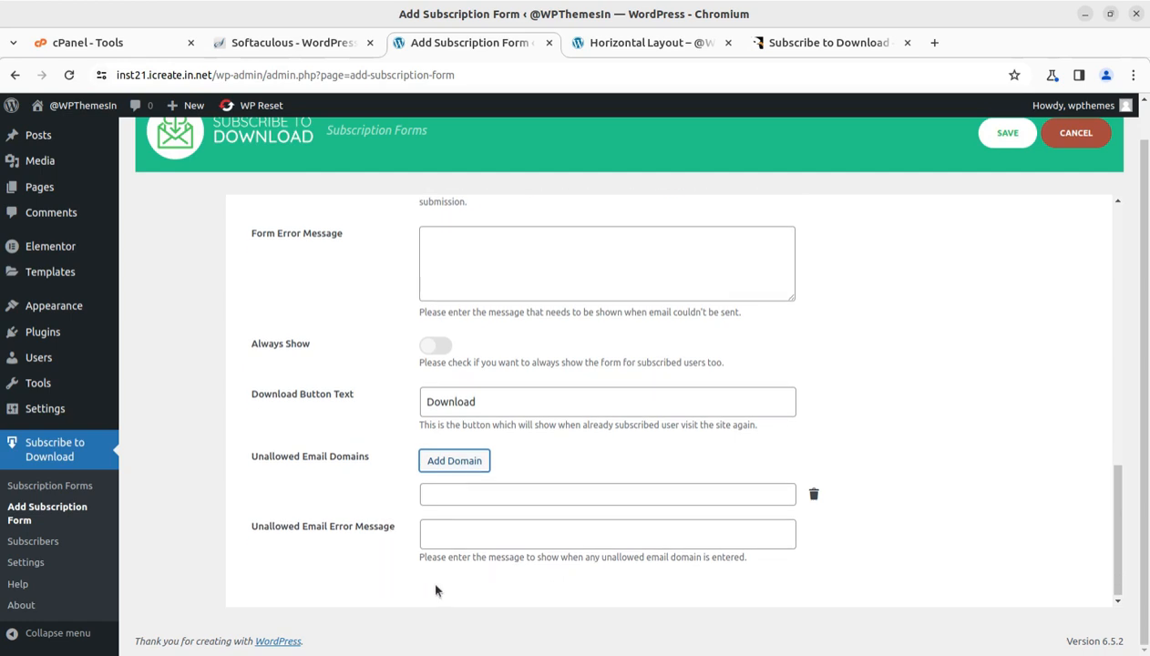
# In the Form Settings section, enable Show for the Heading and select its empty Heading Text field.
pyautogui.scroll(10, 436, 591)
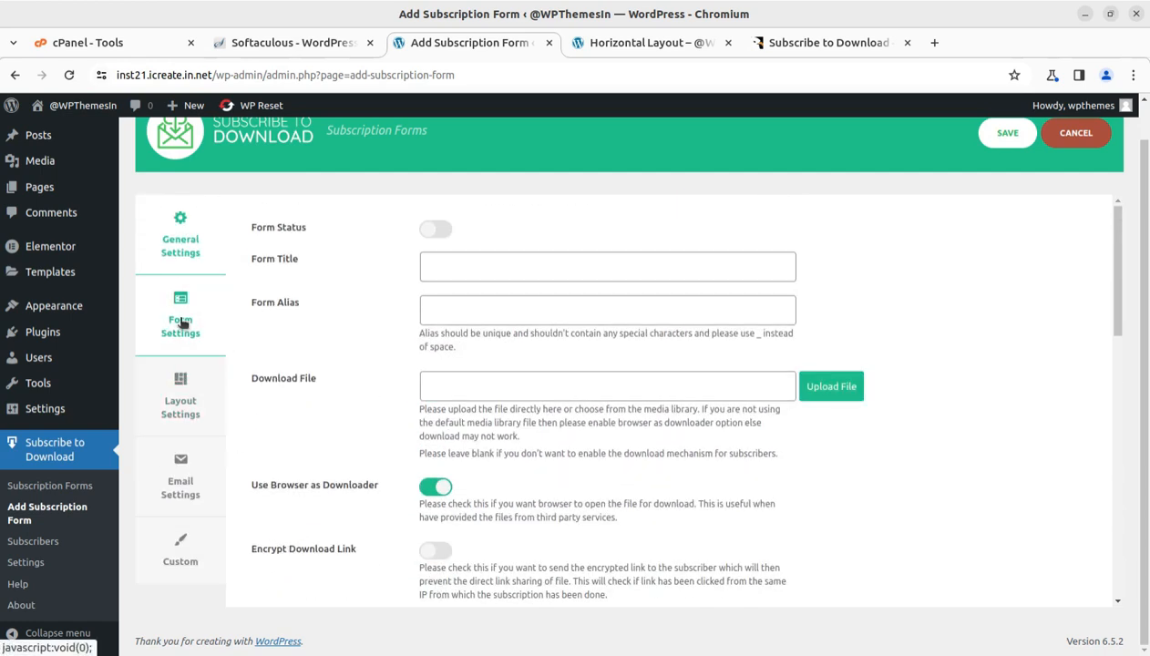
pyautogui.click(182, 324)
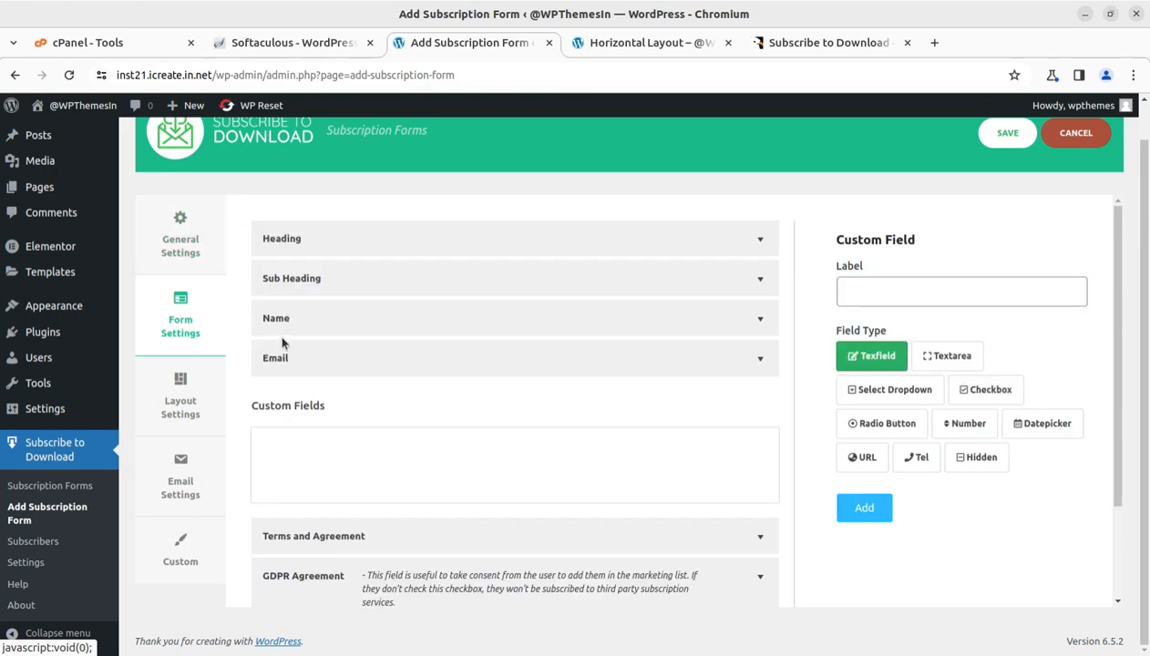
pyautogui.click(625, 246)
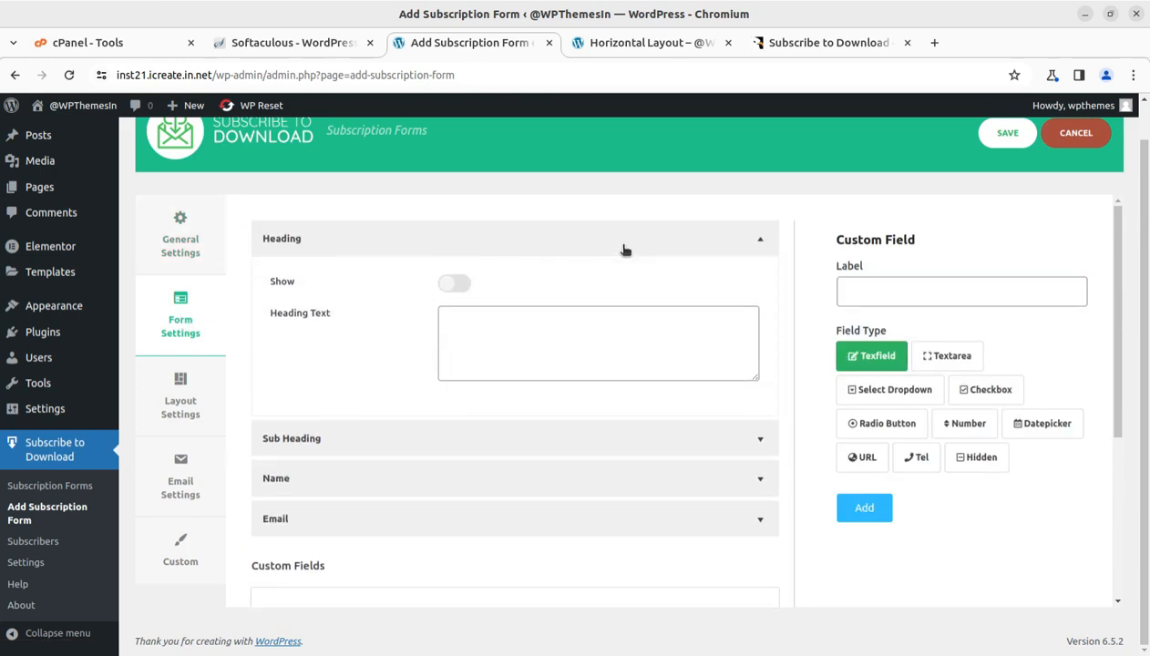
pyautogui.click(456, 286)
pyautogui.click(450, 324)
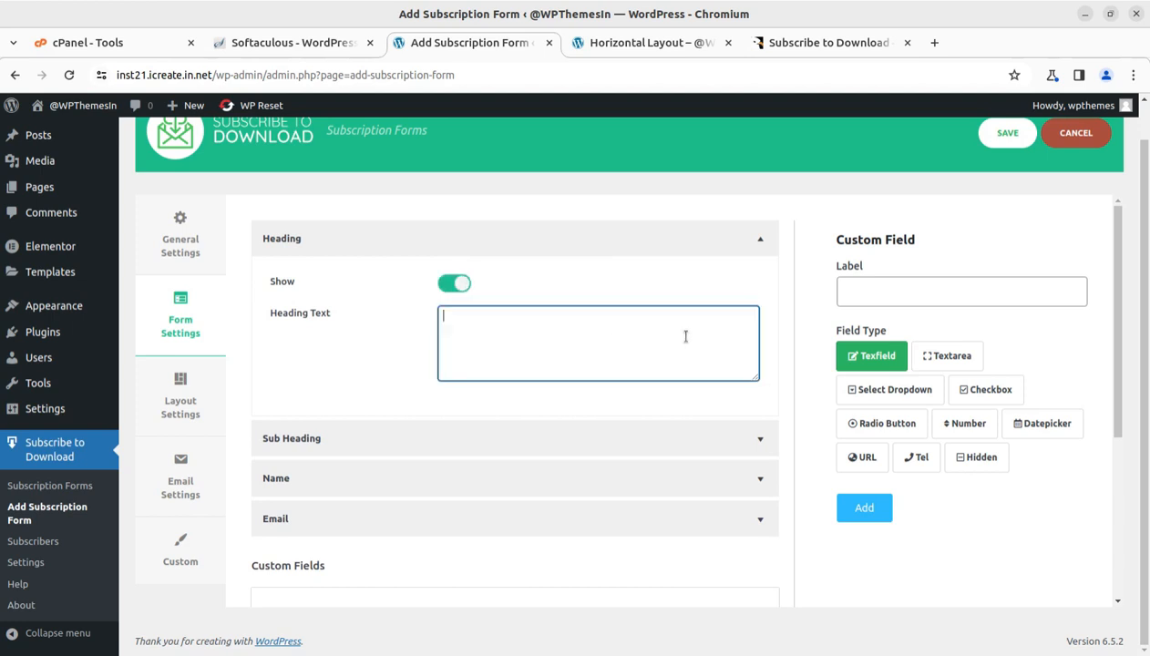
# Expand the Sub Heading and Name sections of the form settings to view their options.
pyautogui.click(707, 434)
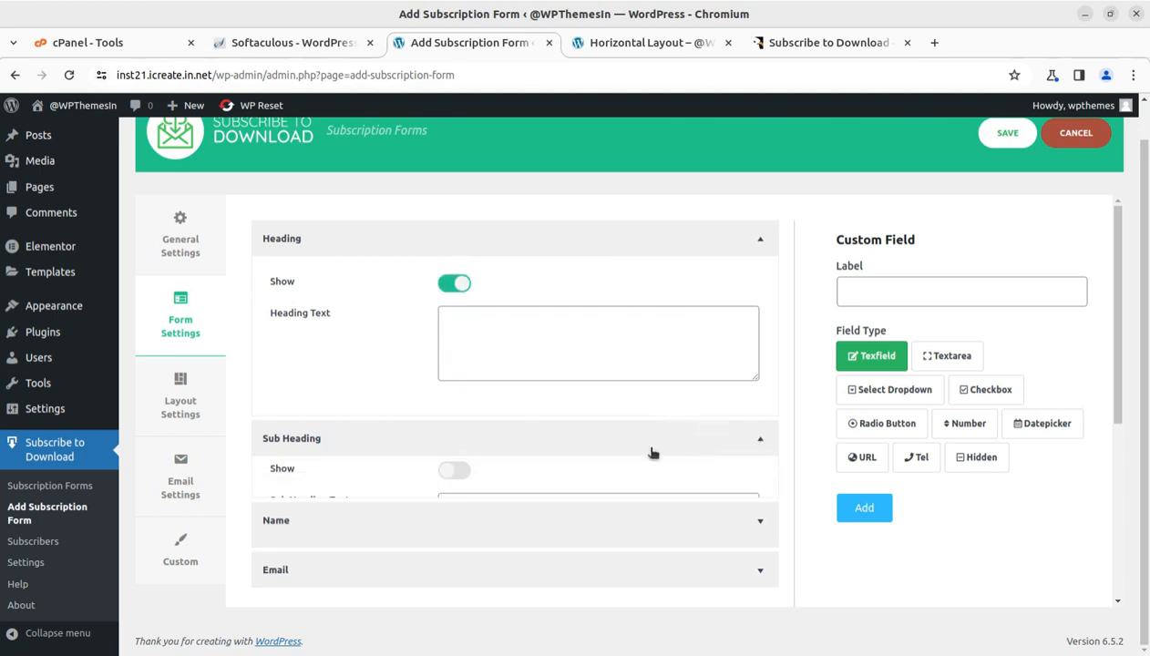
pyautogui.scroll(-3, 411, 500)
pyautogui.click(425, 376)
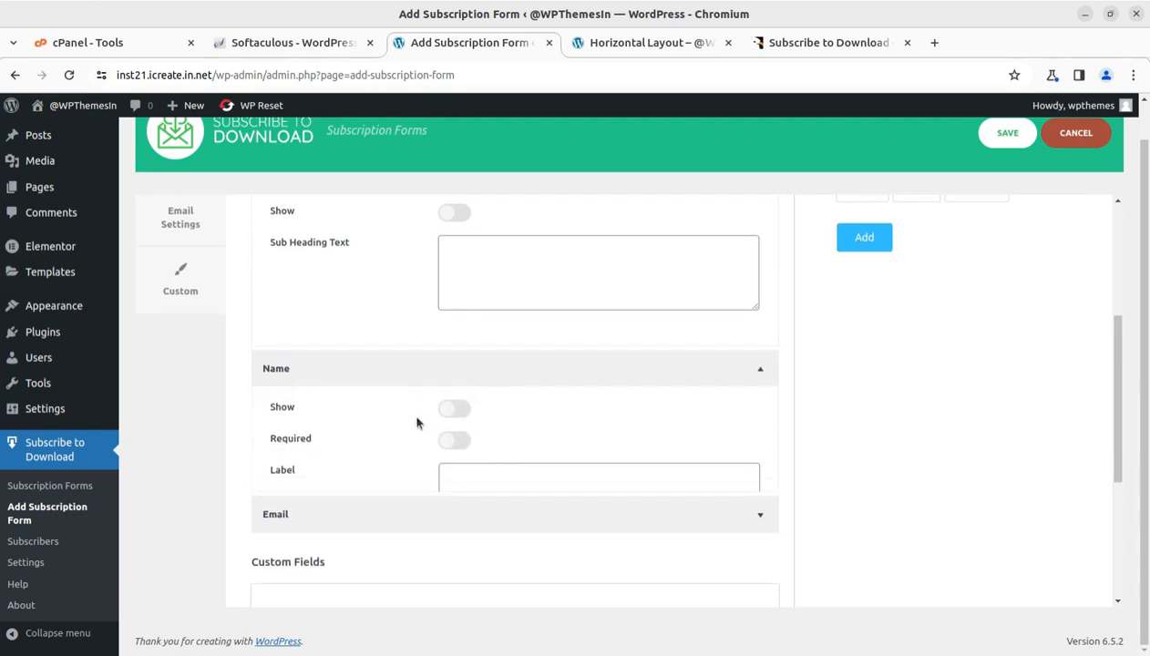
pyautogui.scroll(-2, 383, 478)
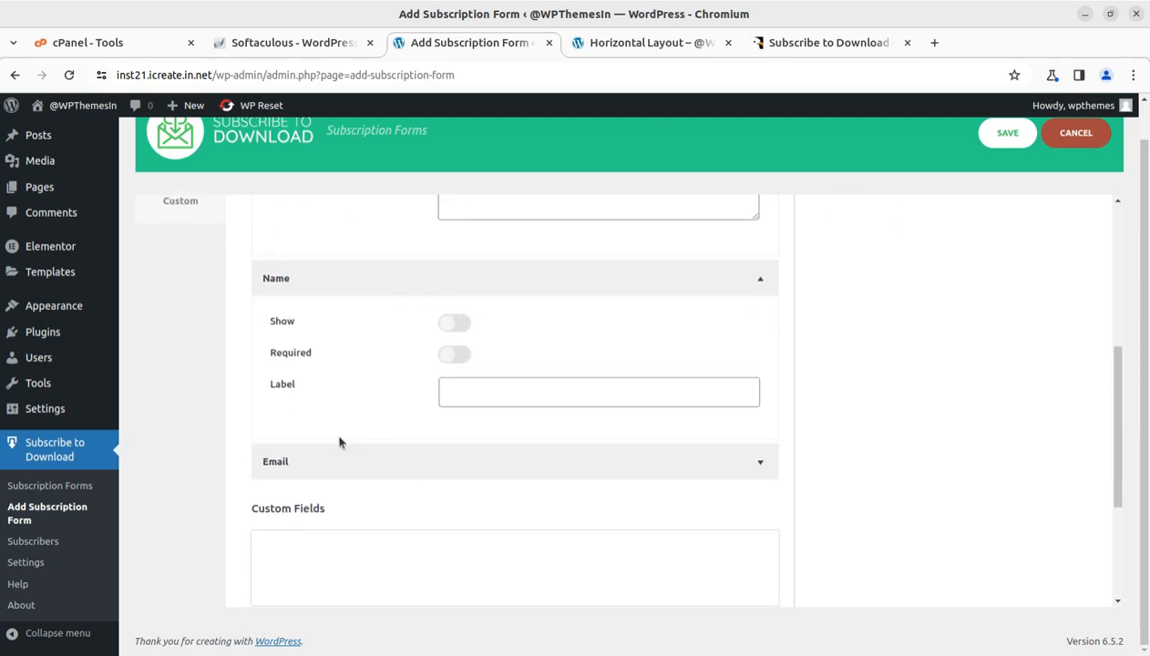
# Switch the Name field's Show and Required options on and back off, and select its empty Label field.
pyautogui.click(468, 323)
pyautogui.click(468, 324)
pyautogui.click(461, 360)
pyautogui.click(451, 358)
pyautogui.click(457, 394)
# Look past the Custom Fields area and expand the GDPR Agreement section to view its options.
pyautogui.scroll(-2, 446, 487)
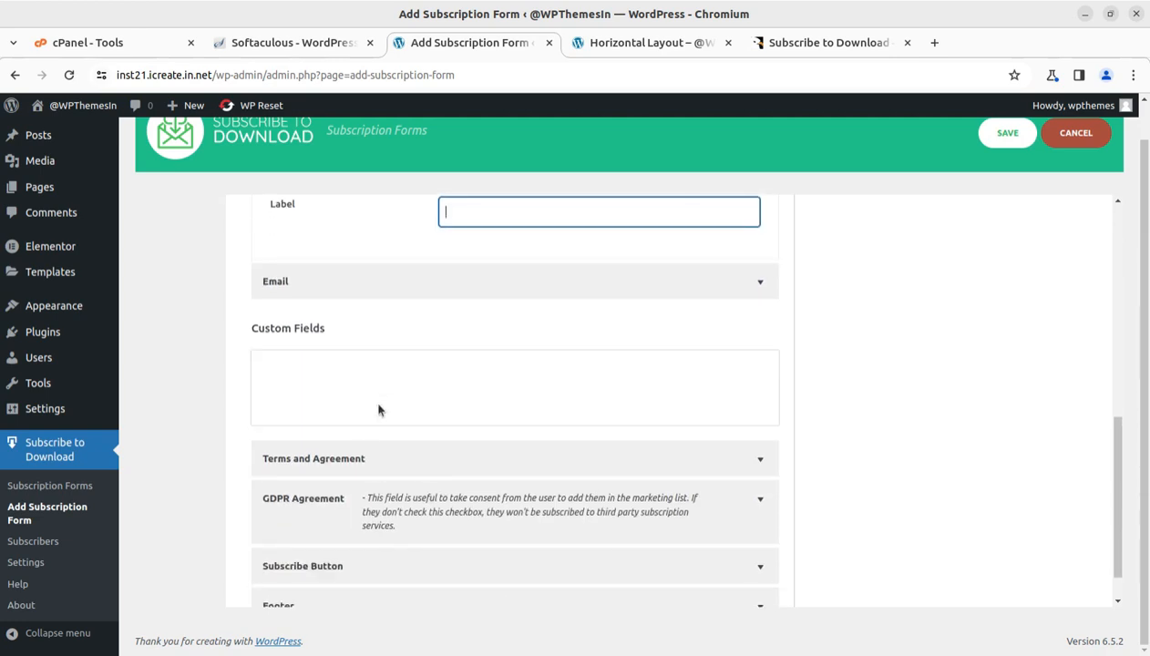
pyautogui.scroll(-1, 510, 492)
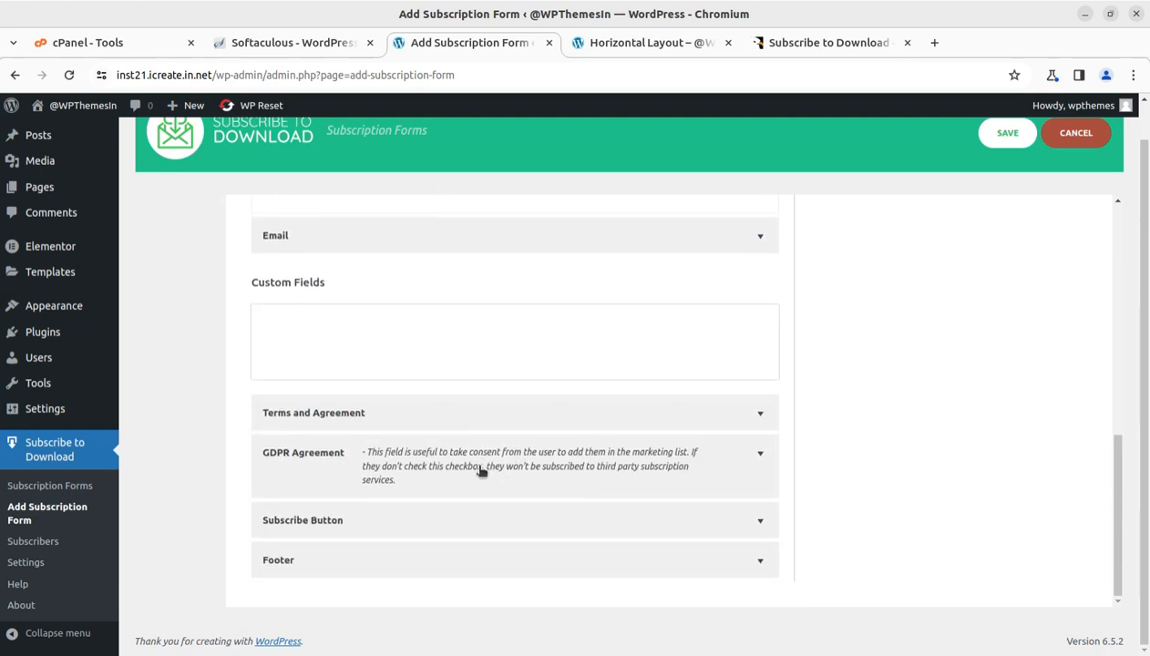
pyautogui.click(756, 452)
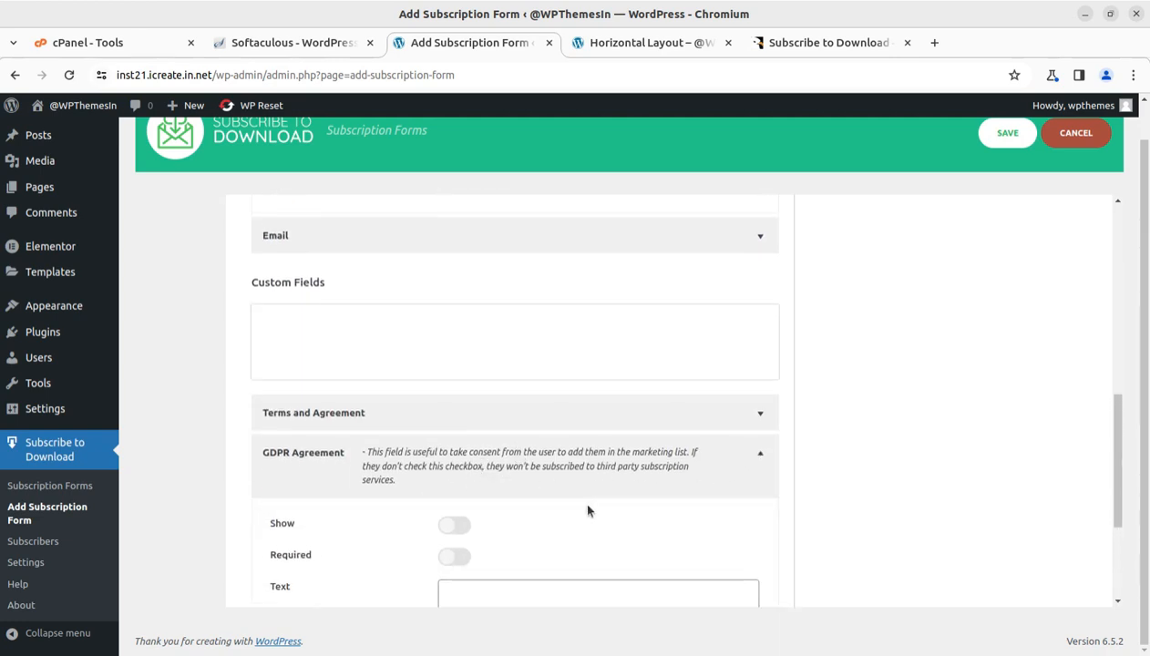
pyautogui.scroll(-2, 510, 483)
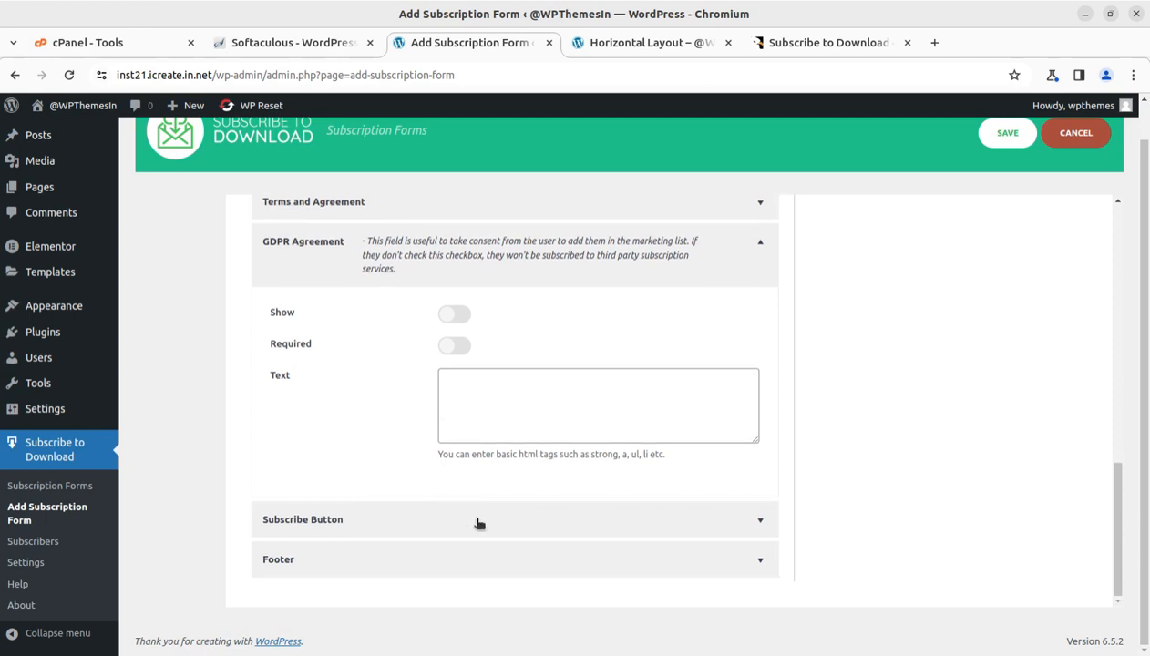
# Expand the Subscribe Button and Footer sections to view the button text and footer text options.
pyautogui.click(478, 521)
pyautogui.scroll(-1, 603, 490)
pyautogui.moveTo(564, 488); pyautogui.dragTo(440, 492)
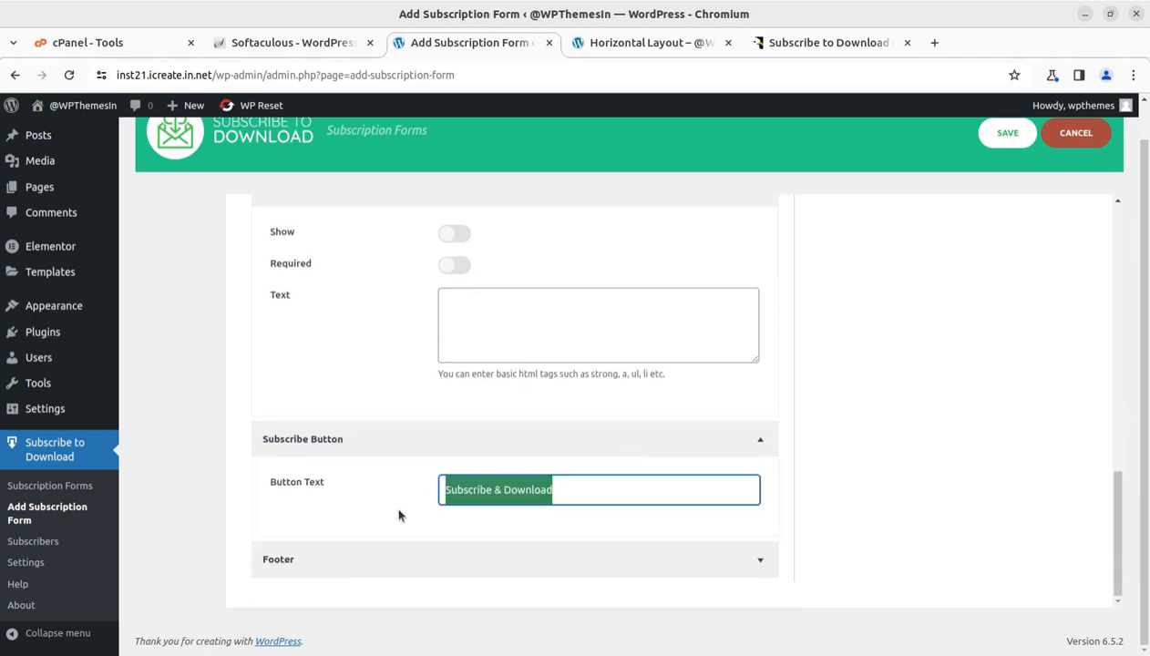
pyautogui.click(507, 562)
pyautogui.scroll(-2, 562, 535)
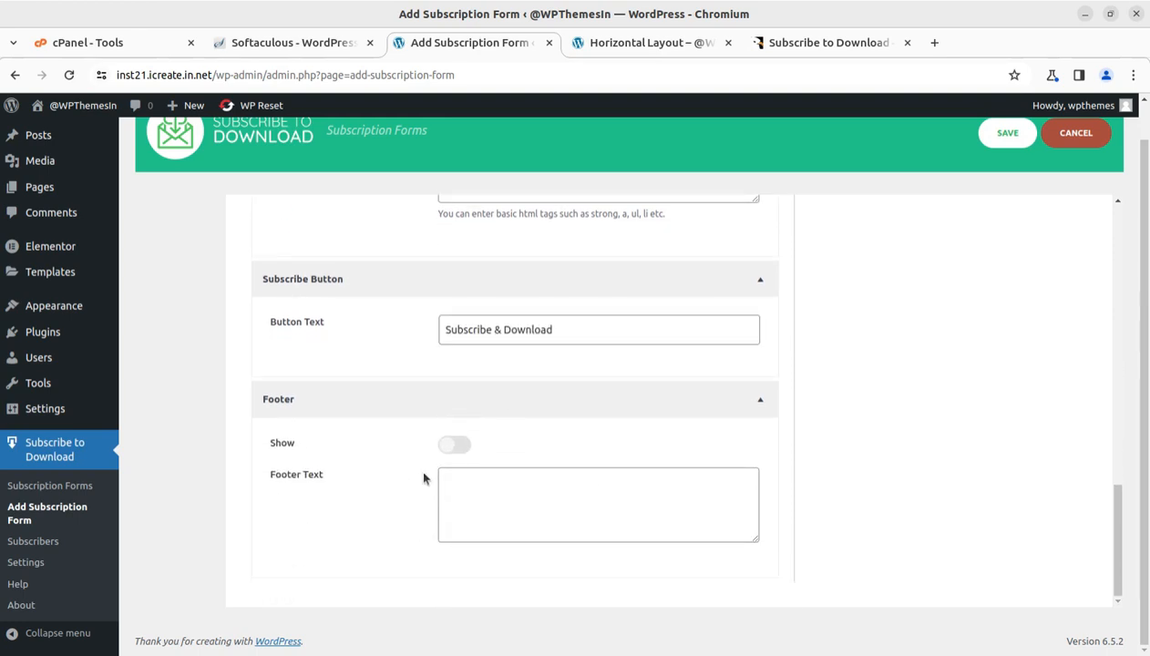
# Add a custom Texfield field labelled "kkfjjf" to the subscription form.
pyautogui.scroll(10, 553, 510)
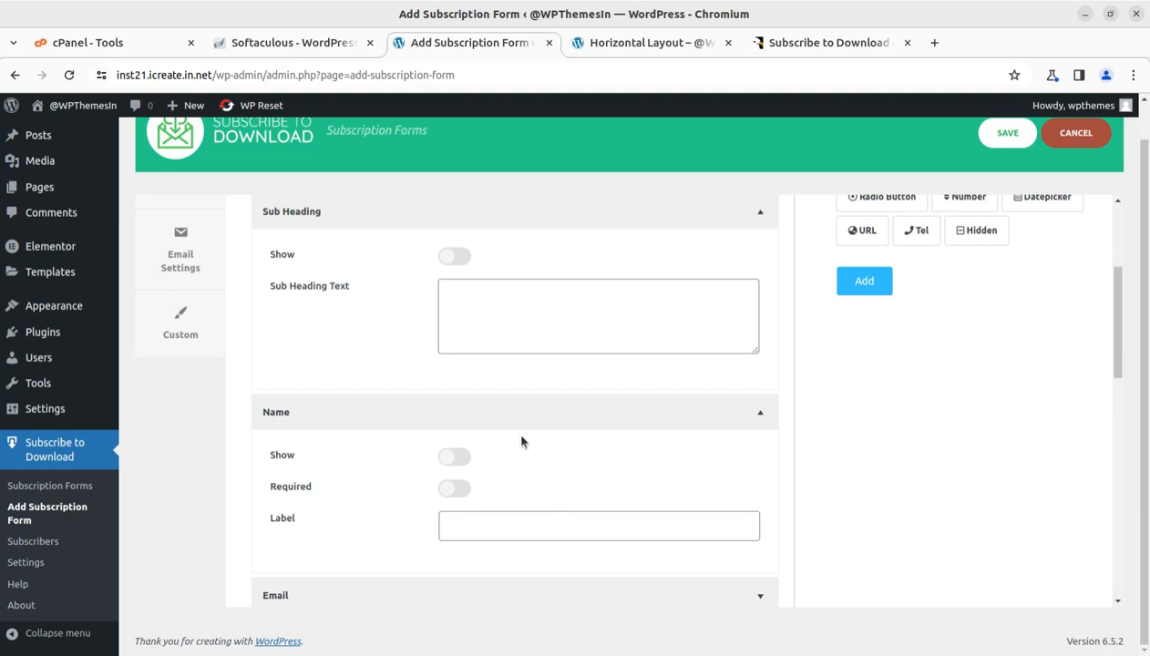
pyautogui.scroll(2, 534, 467)
pyautogui.scroll(1, 445, 462)
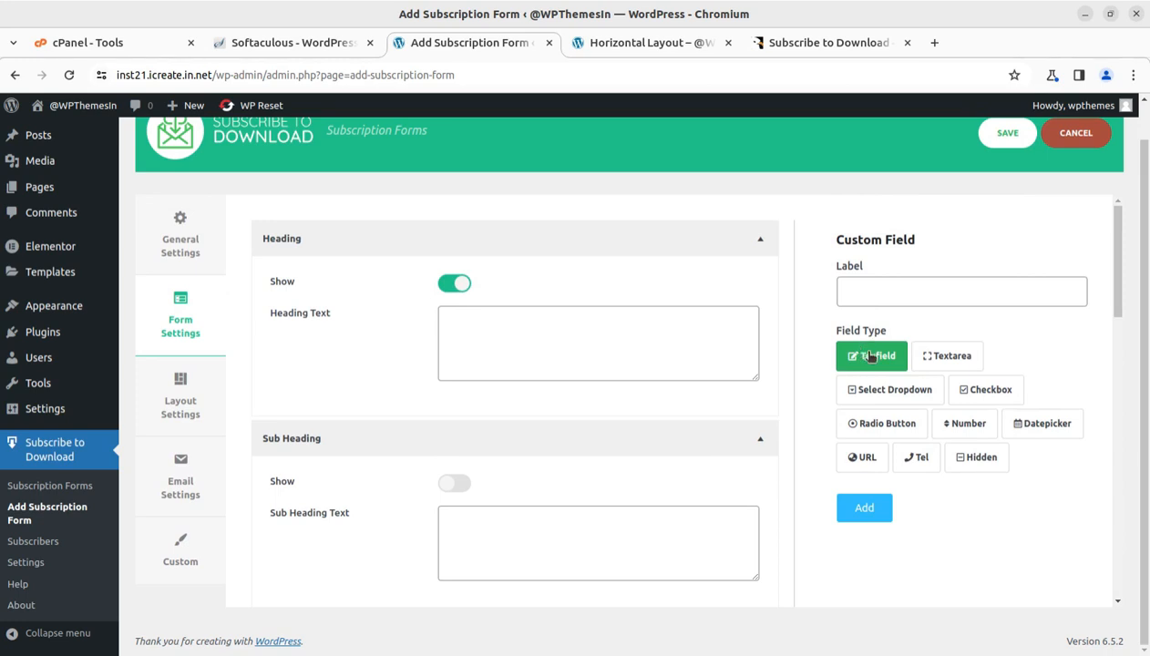
pyautogui.click(866, 516)
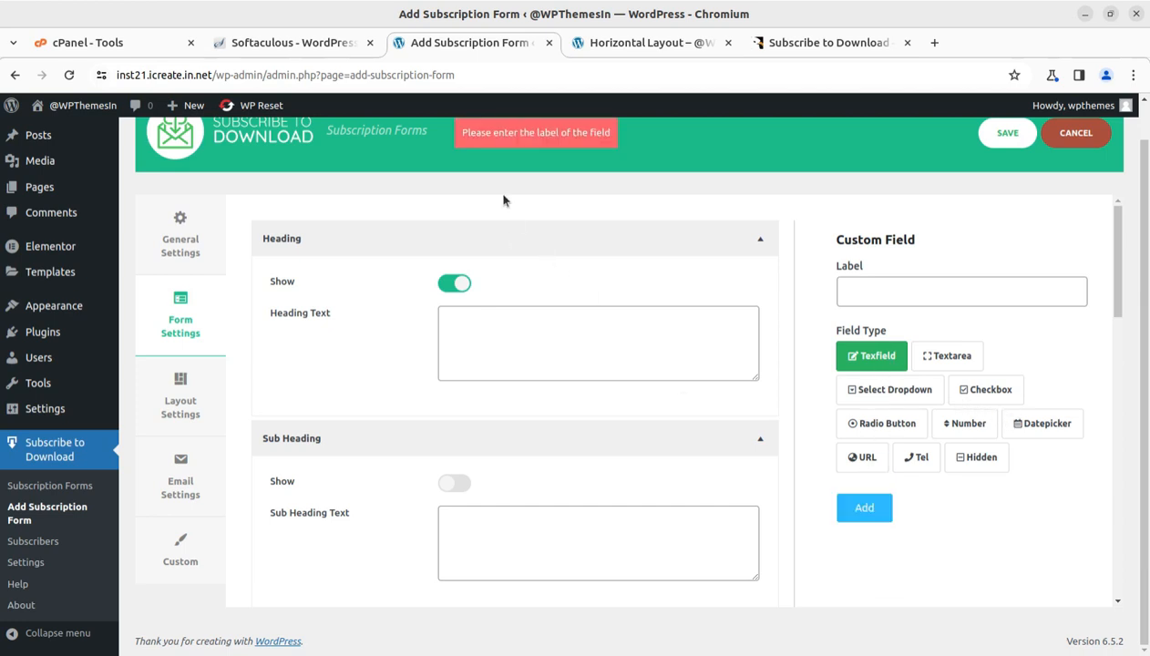
pyautogui.click(875, 292)
pyautogui.write('k')
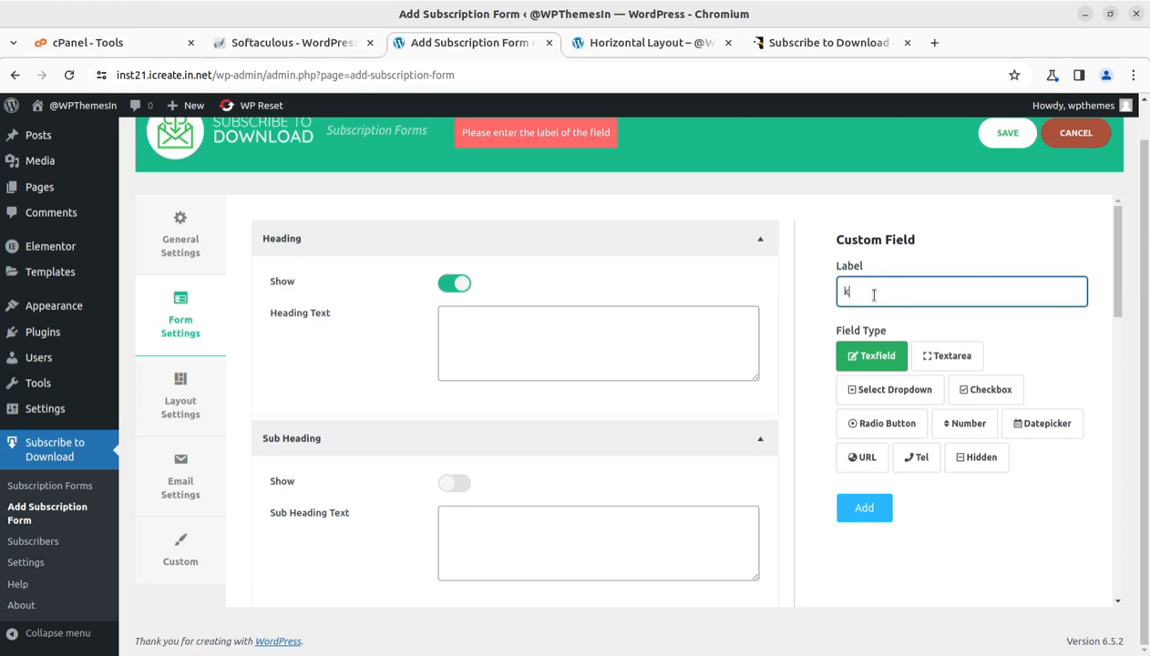
pyautogui.write('kfjjf')
pyautogui.click(862, 506)
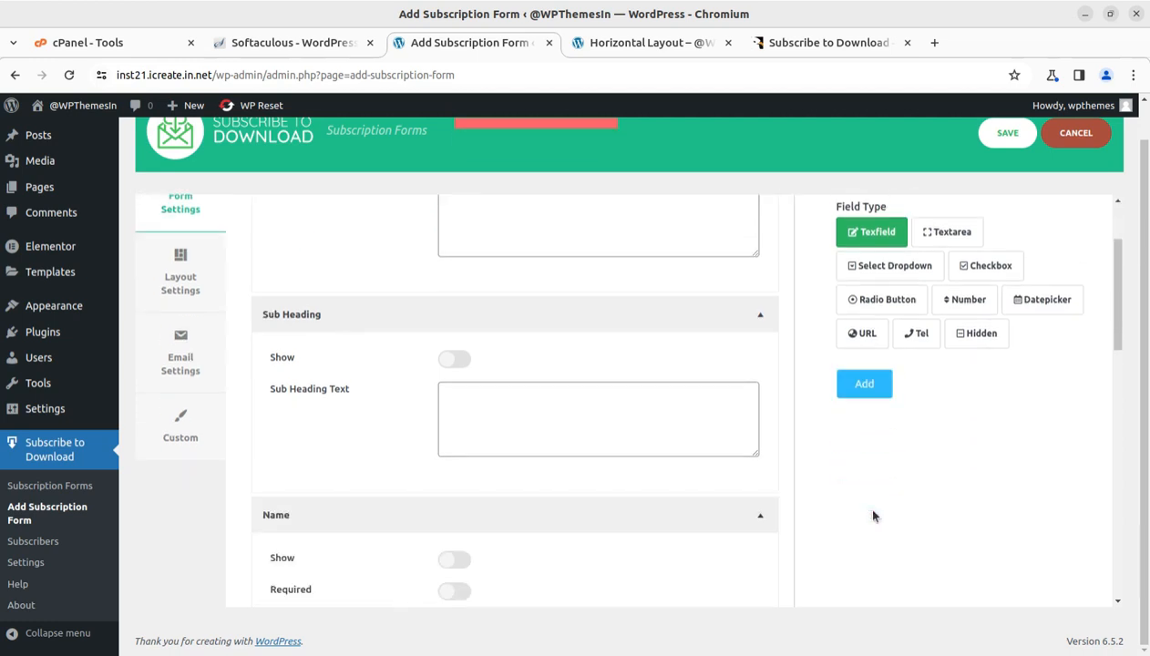
pyautogui.scroll(-2, 429, 471)
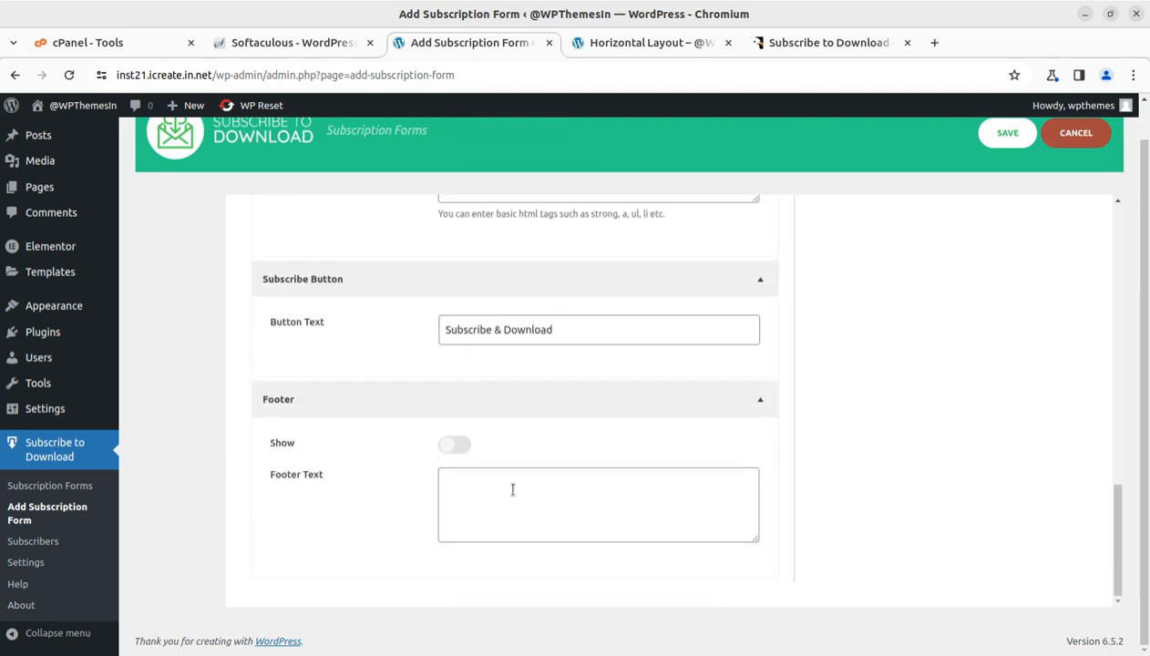
# Add a custom Select Dropdown field labelled "dropbox" and check its entry among the form's custom fields.
pyautogui.scroll(20, 526, 492)
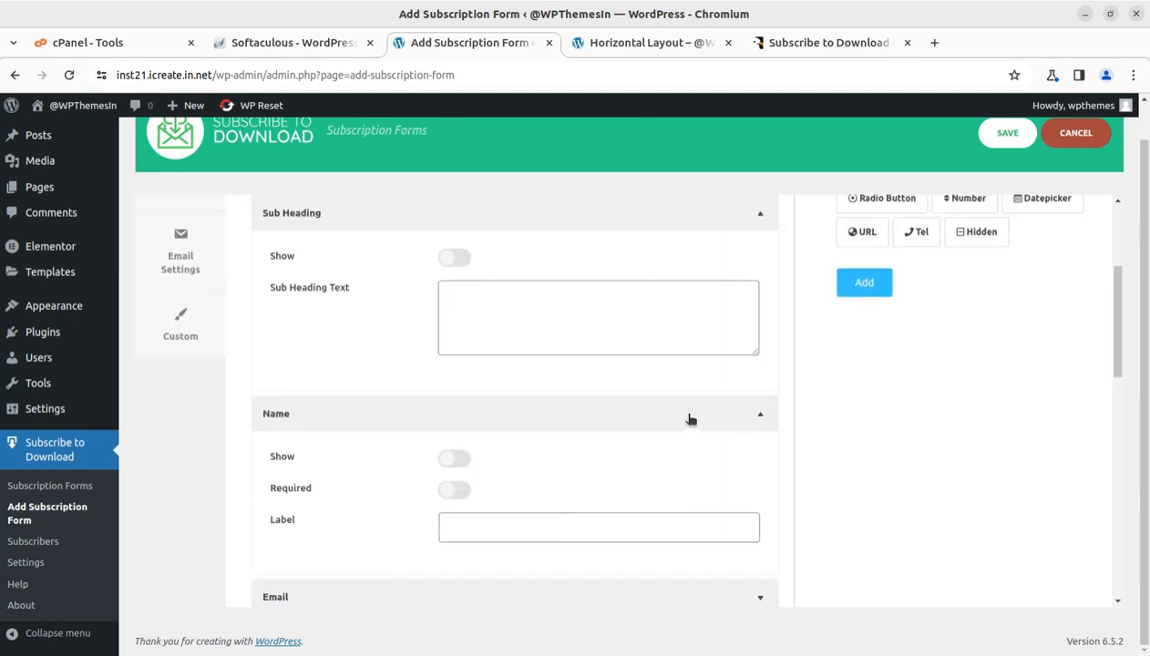
pyautogui.moveTo(902, 393); pyautogui.dragTo(716, 404)
pyautogui.click(896, 392)
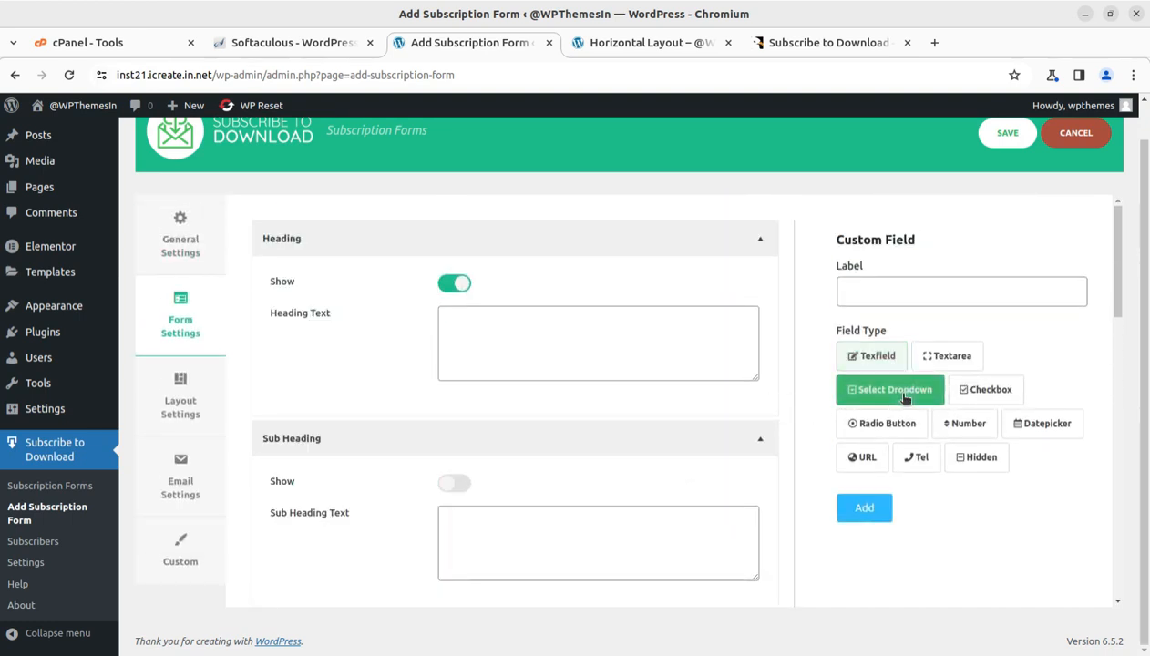
pyautogui.click(858, 514)
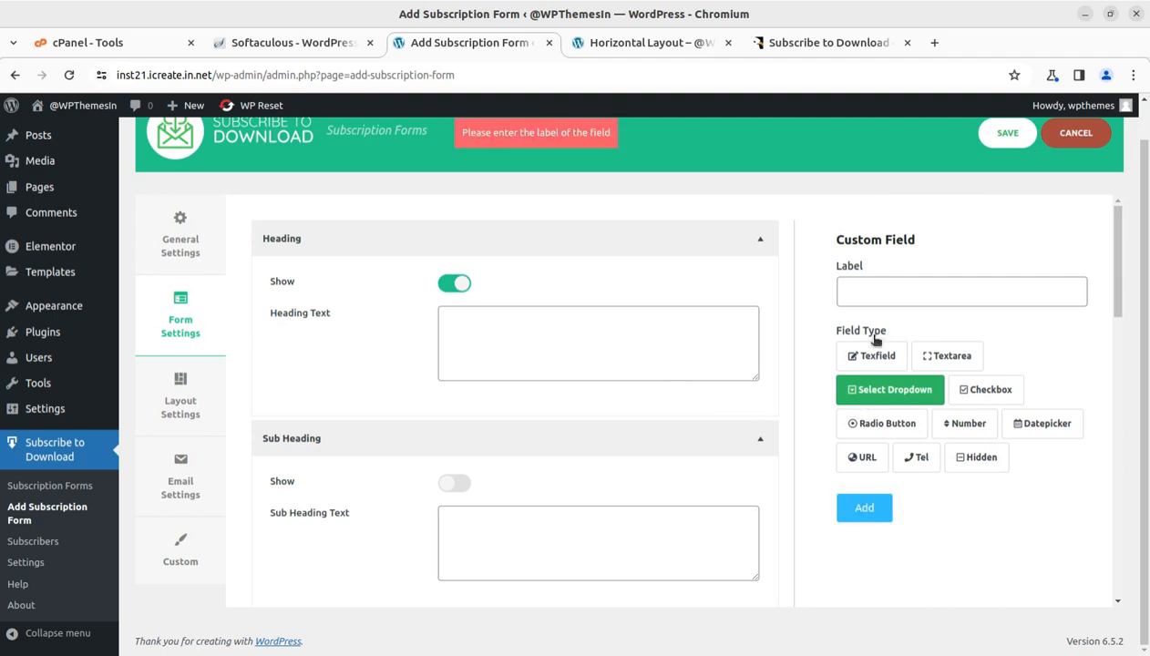
pyautogui.click(880, 284)
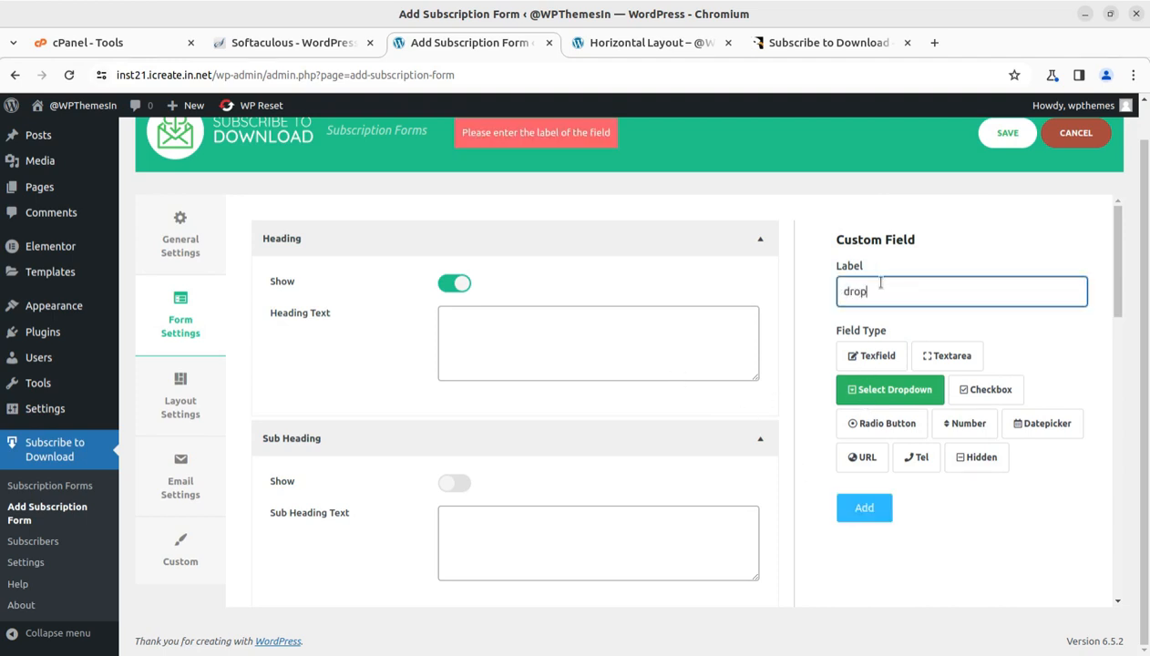
pyautogui.write('dropbox')
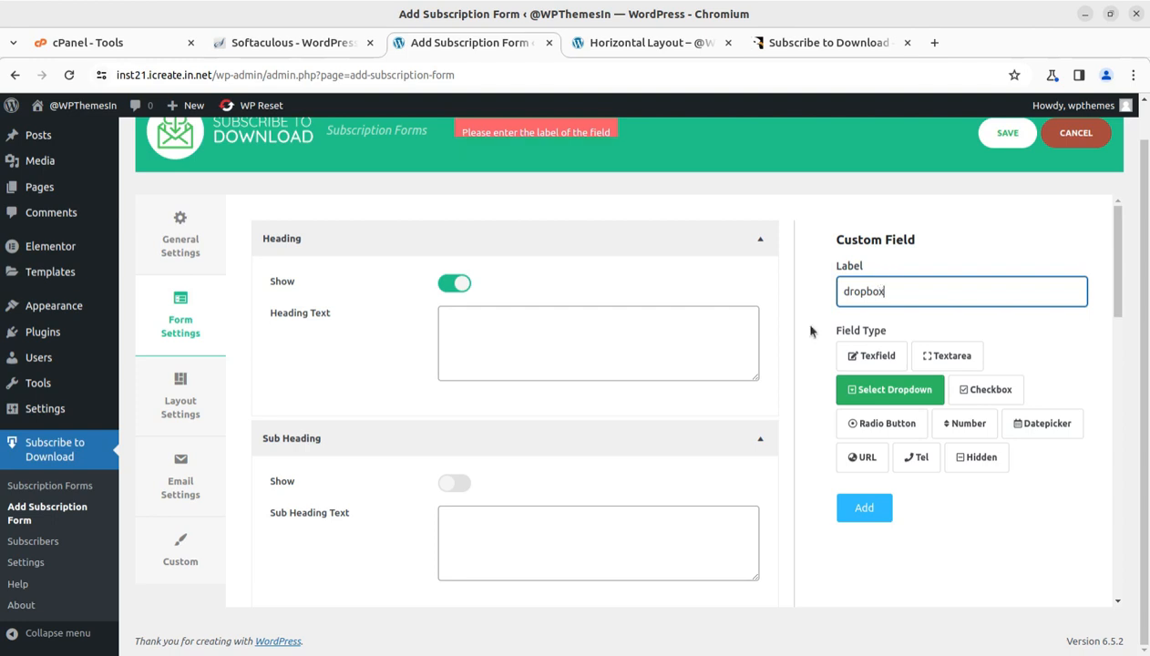
pyautogui.click(866, 512)
pyautogui.scroll(-3, 328, 516)
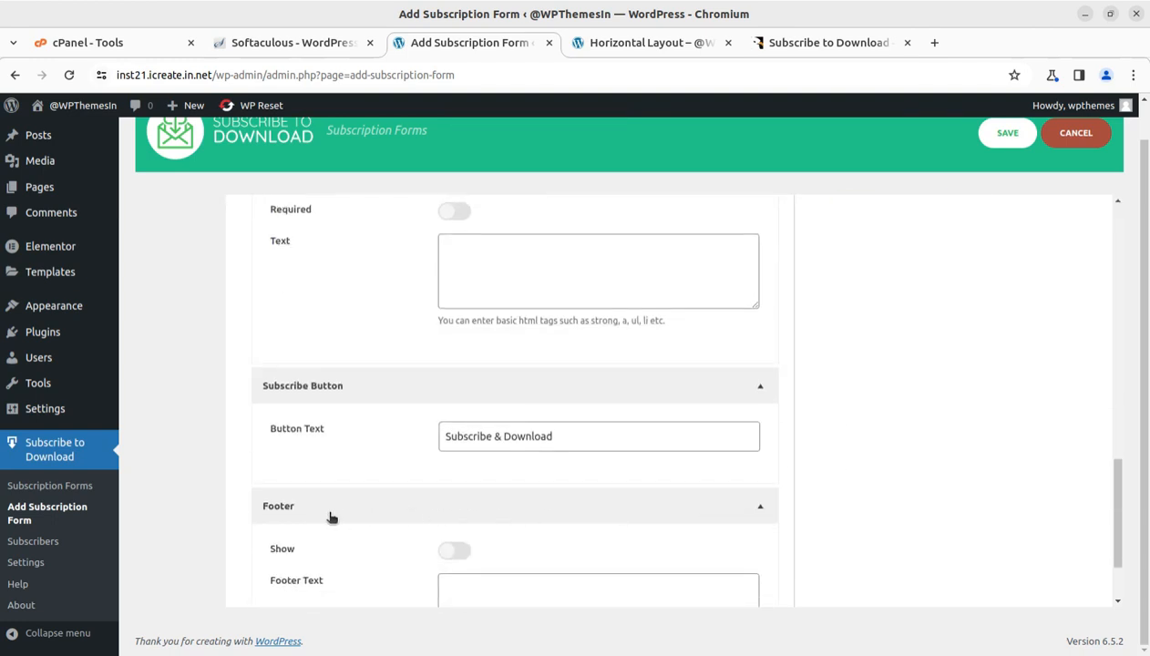
pyautogui.scroll(5, 318, 508)
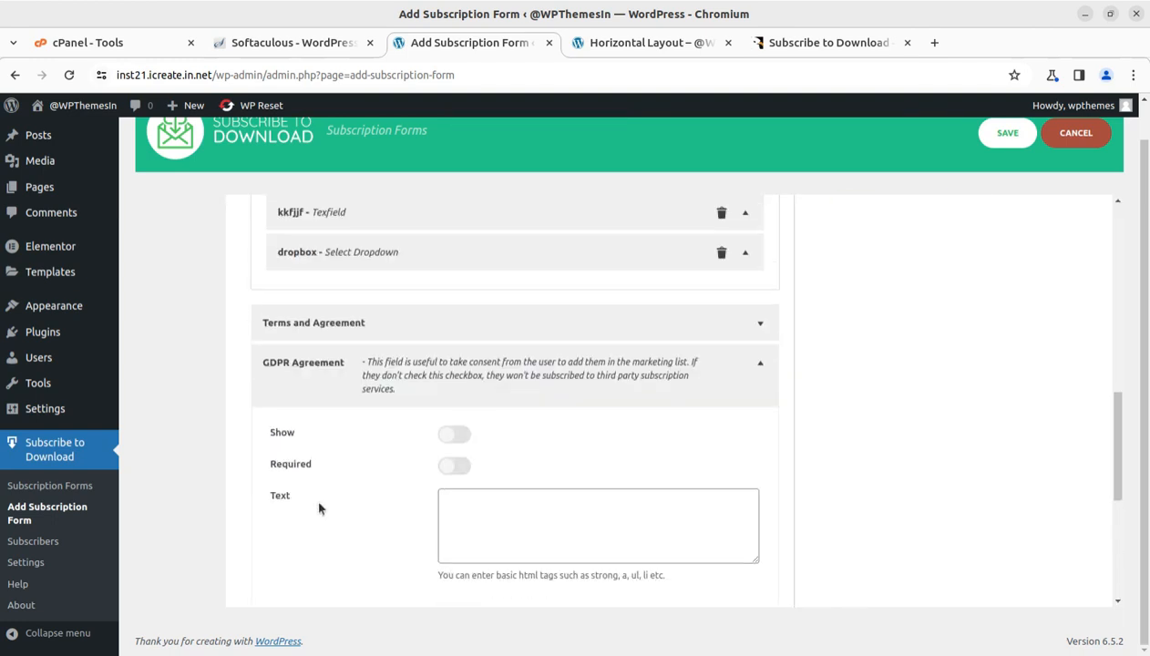
# In the layout settings, preview form layouts Template 11, Template 16 and Template 17, and choose Template 21.
pyautogui.scroll(10, 319, 508)
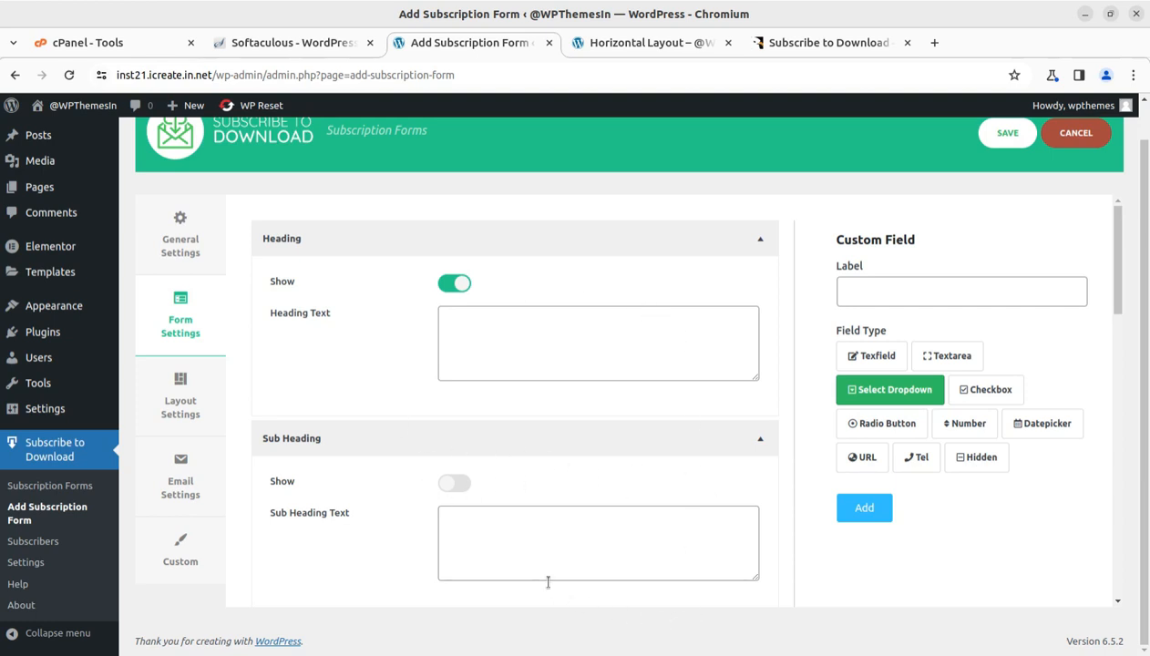
pyautogui.click(173, 412)
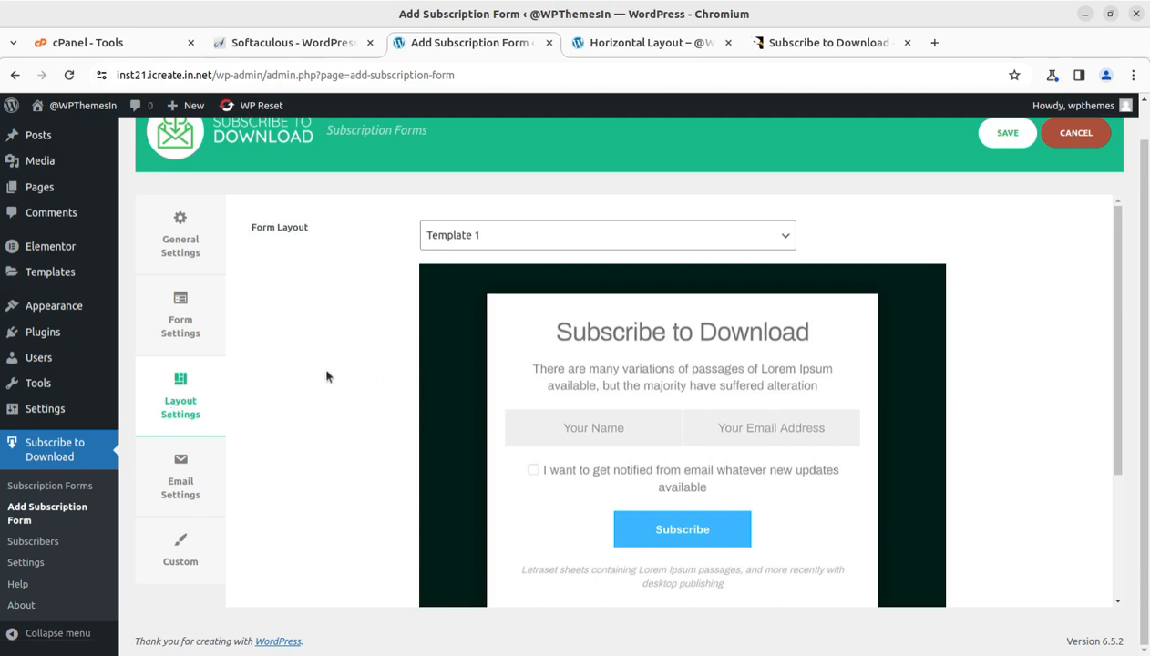
pyautogui.click(492, 239)
pyautogui.scroll(-1, 565, 419)
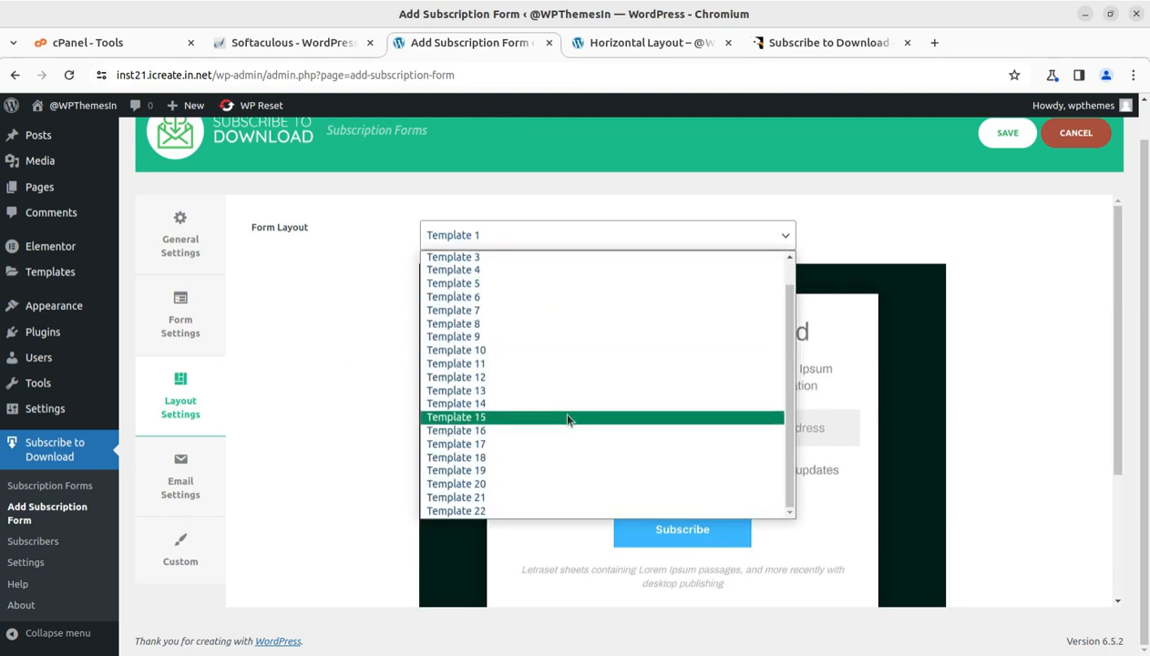
pyautogui.click(508, 368)
pyautogui.click(584, 242)
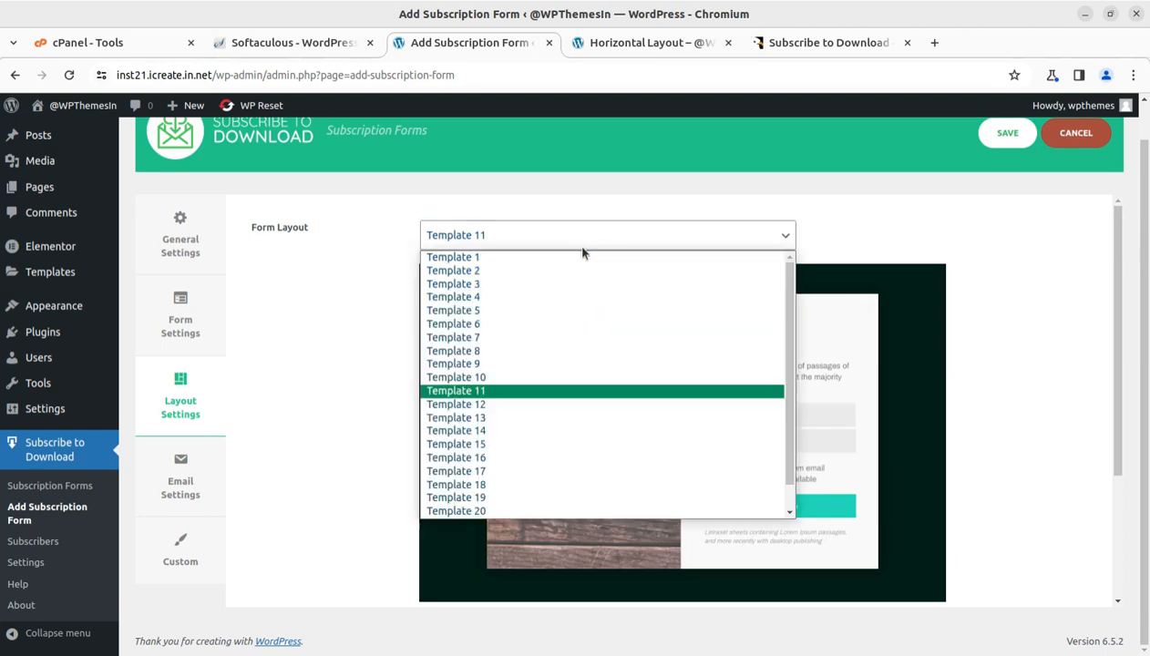
pyautogui.click(512, 458)
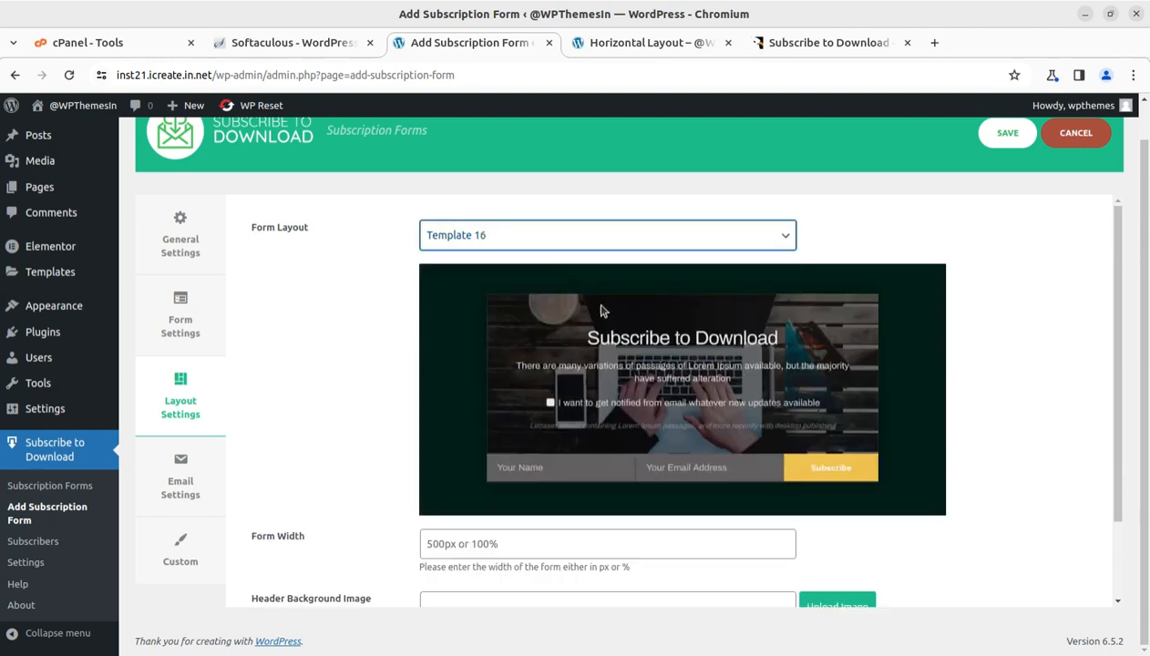
pyautogui.click(594, 244)
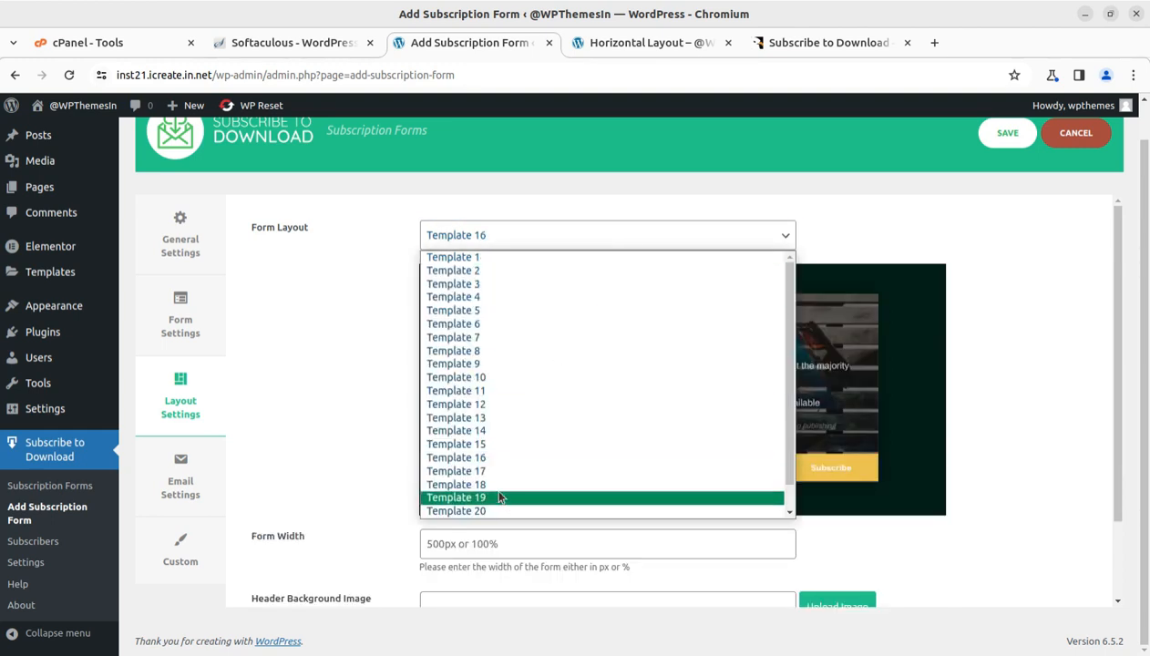
pyautogui.click(499, 471)
pyautogui.click(535, 246)
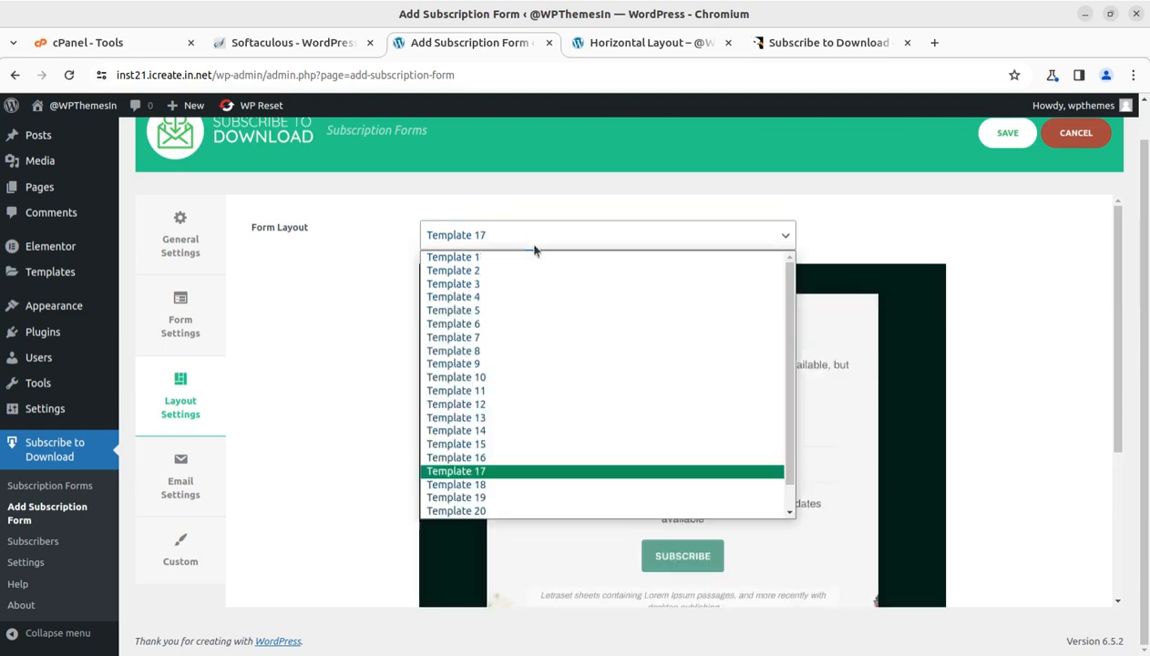
pyautogui.scroll(-1, 481, 510)
pyautogui.click(478, 498)
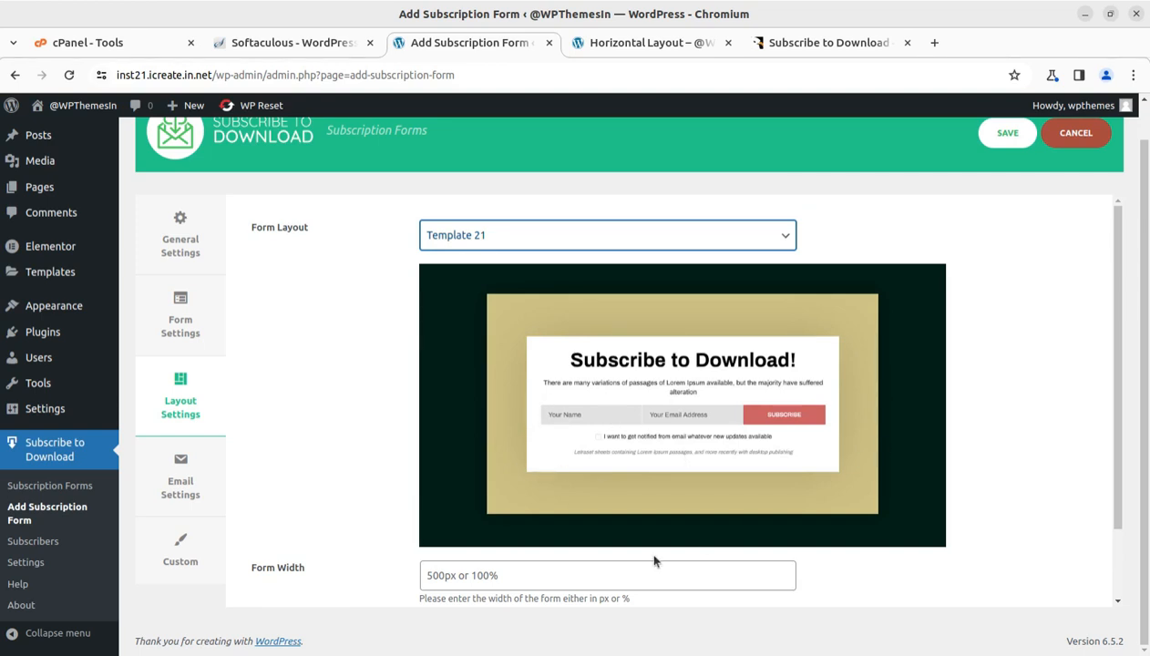
# Set the form's Display Type to Popup Display and review the popup trigger options.
pyautogui.scroll(-2, 650, 555)
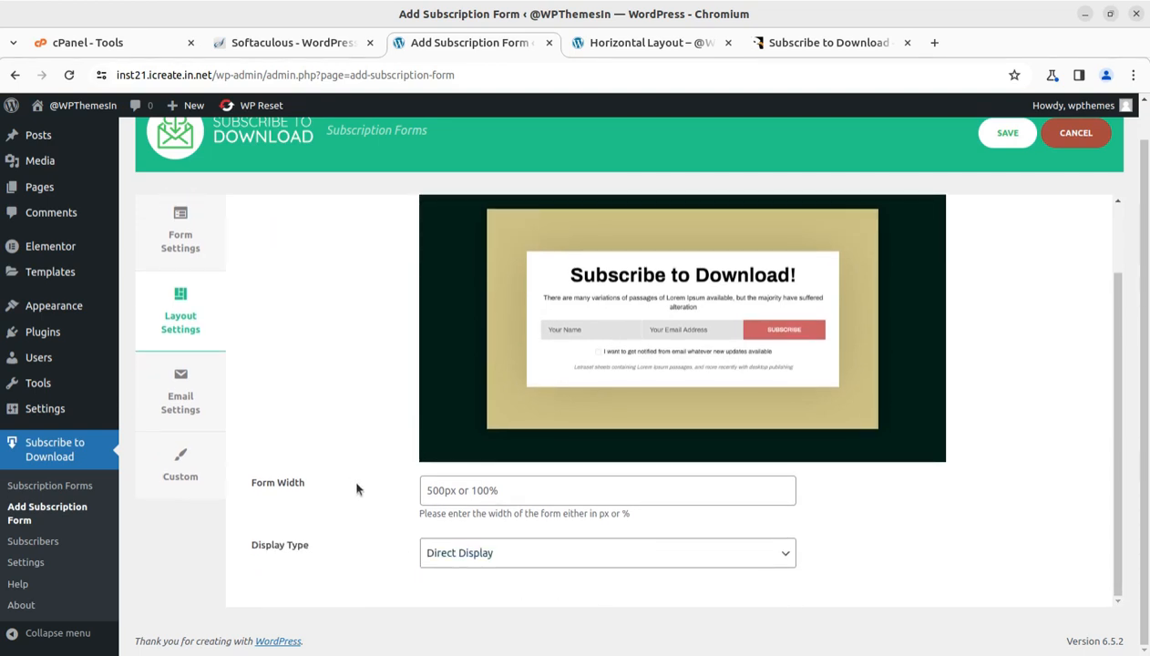
pyautogui.click(489, 554)
pyautogui.click(492, 590)
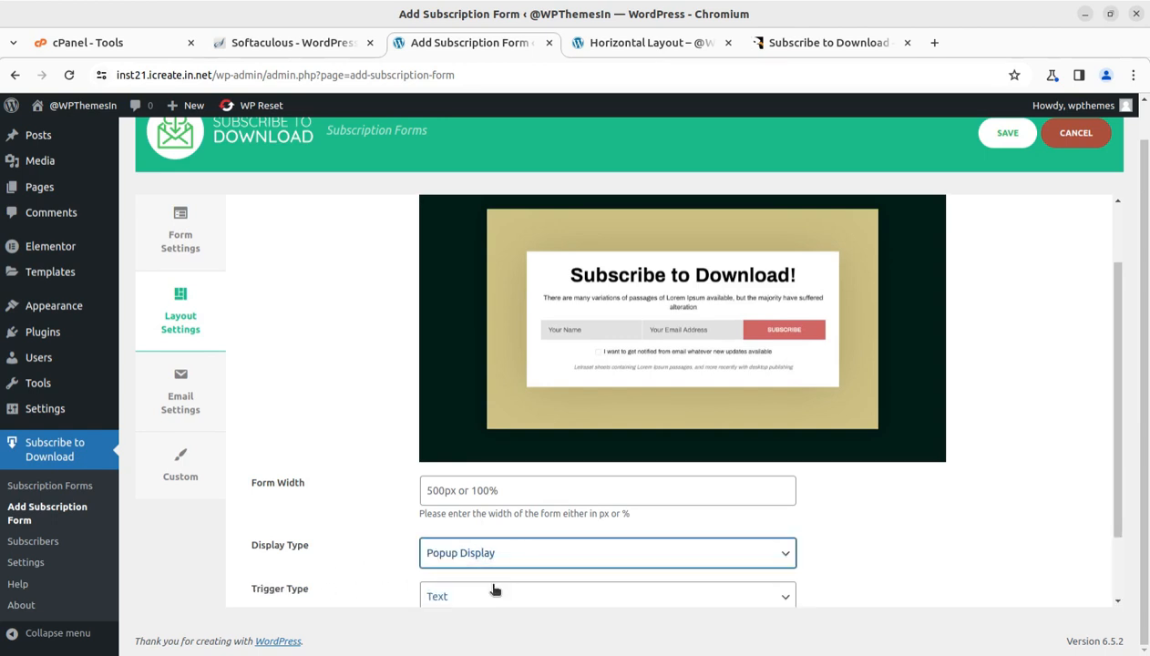
pyautogui.scroll(-2, 516, 569)
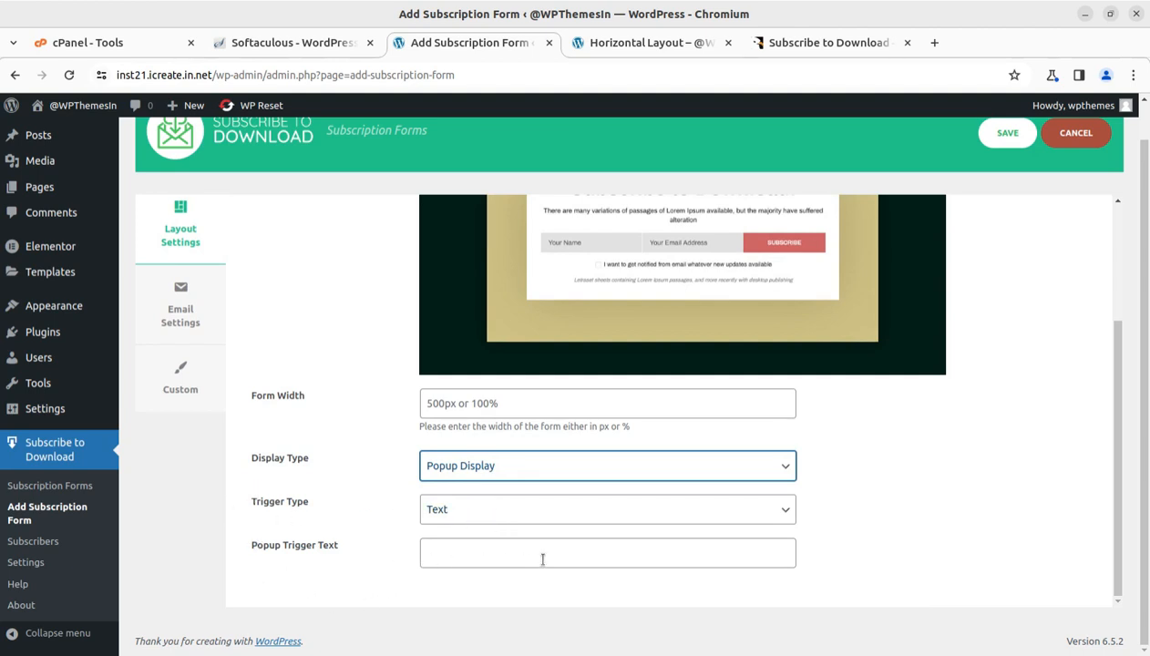
pyautogui.scroll(5, 537, 559)
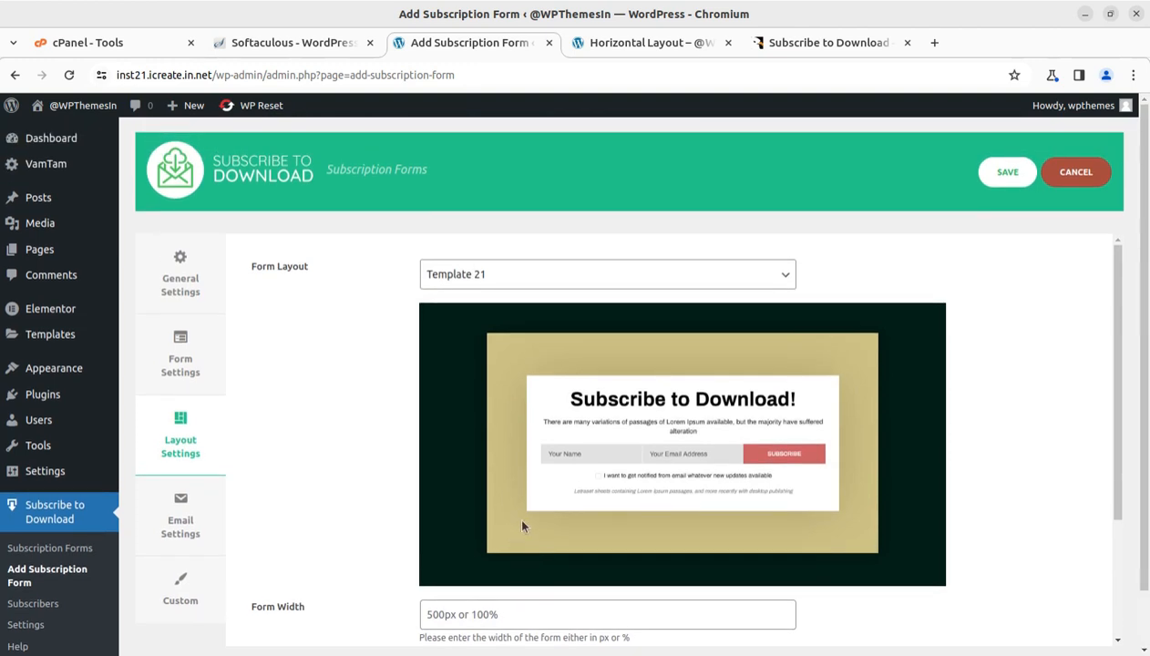
# Reselect Popup Display as the Display Type and choose Text as the popup's Trigger Type.
pyautogui.scroll(-4, 723, 498)
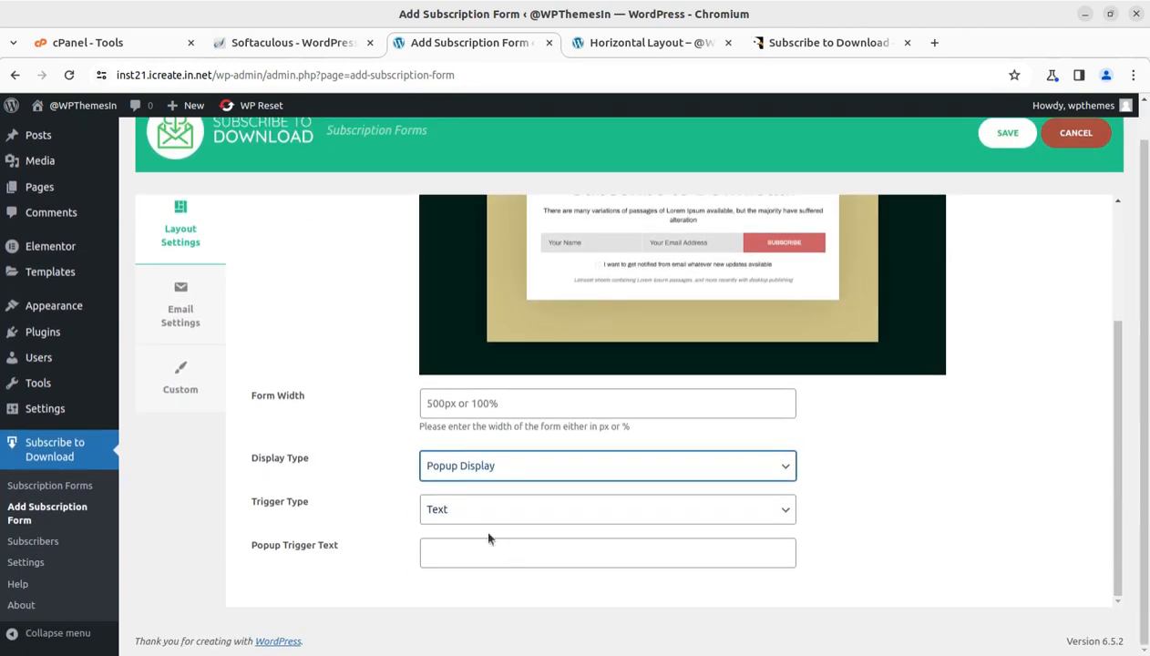
pyautogui.click(555, 466)
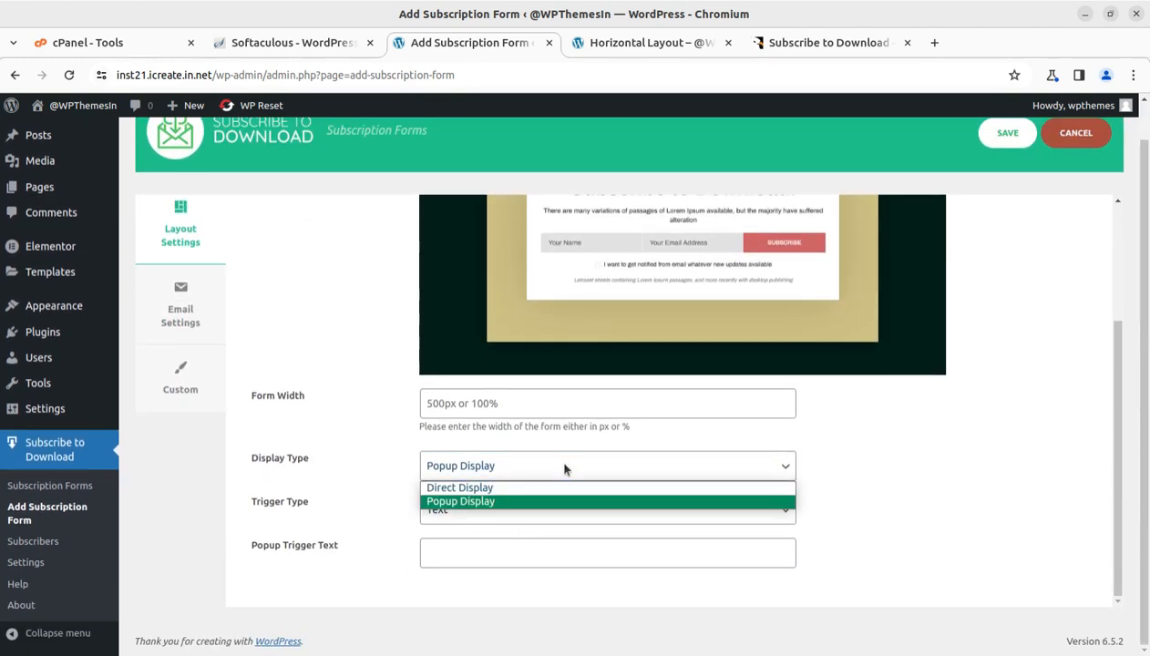
pyautogui.click(519, 502)
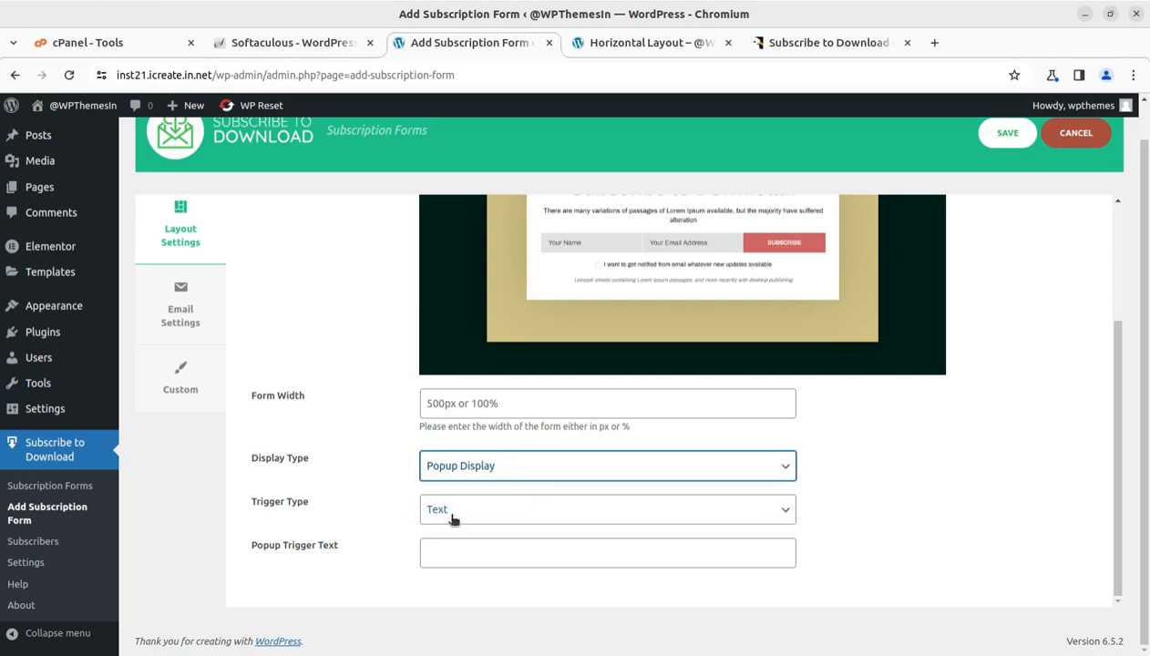
pyautogui.click(453, 520)
pyautogui.click(448, 530)
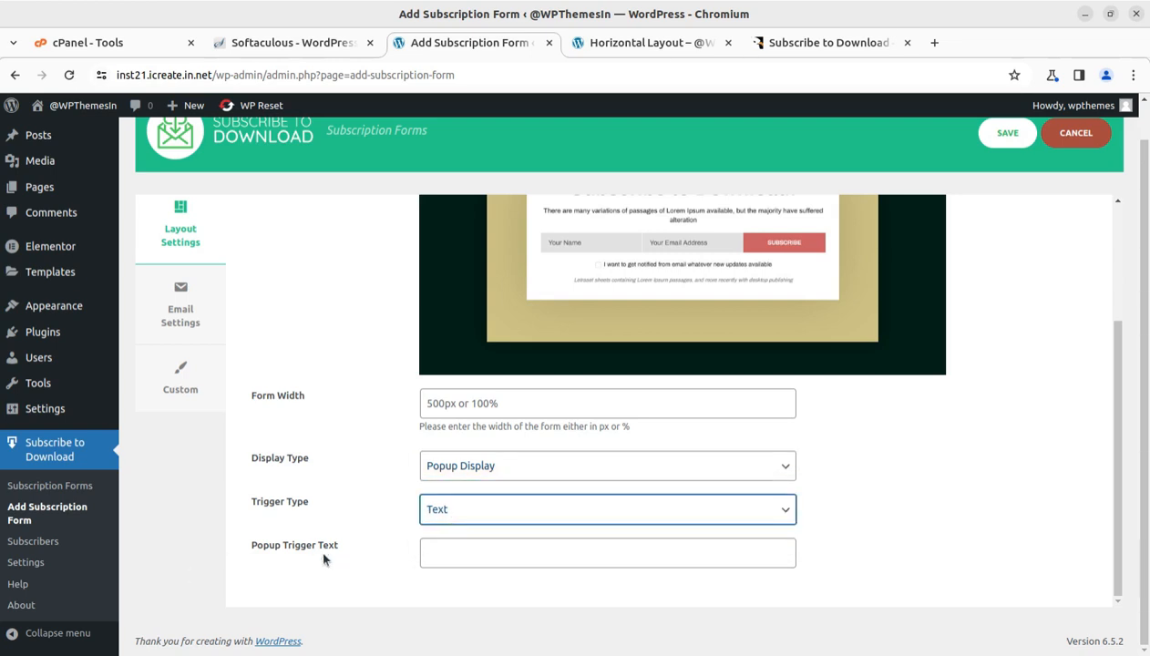
# Enter "first form" as the Form Title in the general settings and save the subscription form.
pyautogui.scroll(5, 321, 565)
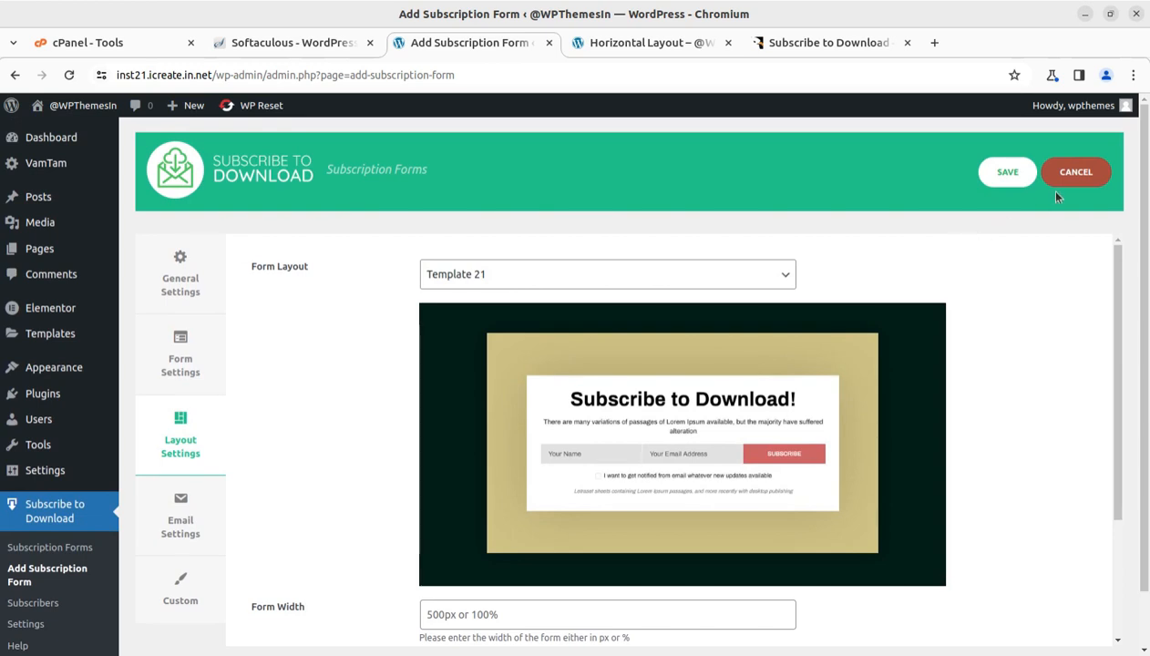
pyautogui.click(1011, 173)
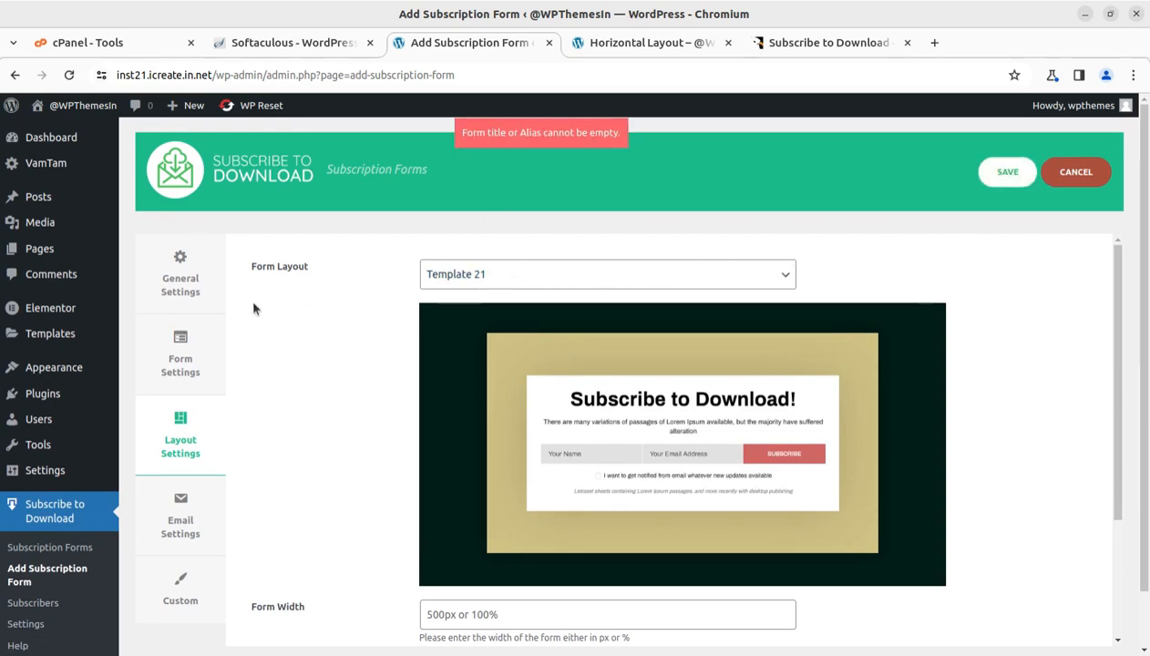
pyautogui.click(151, 290)
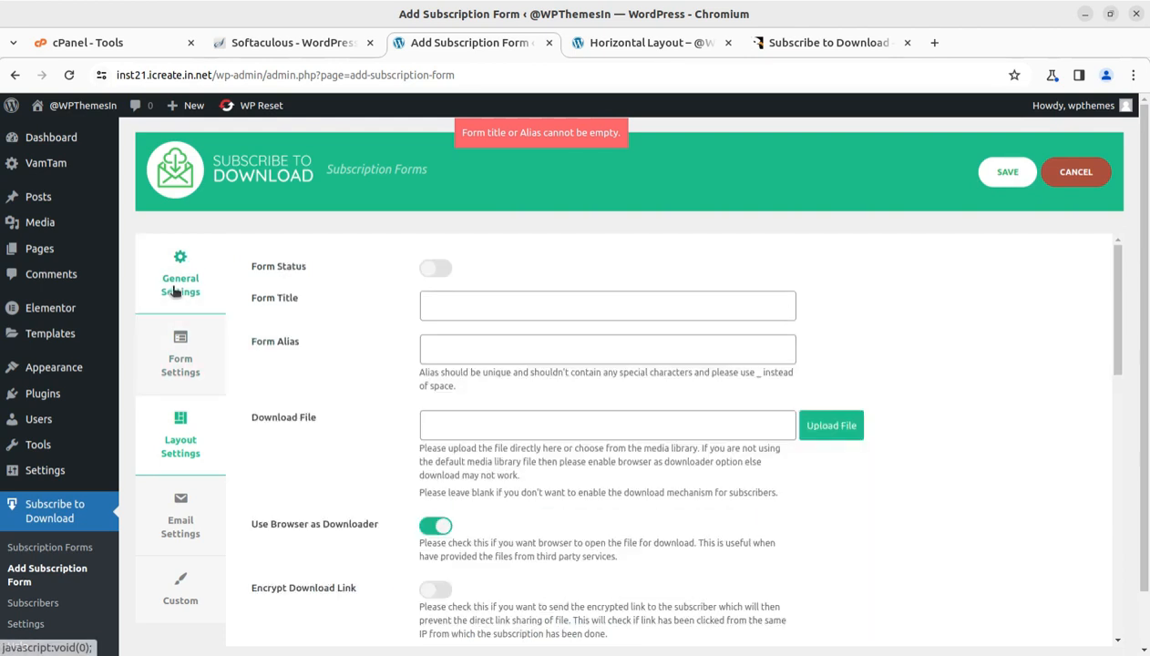
pyautogui.click(503, 312)
pyautogui.write('first form')
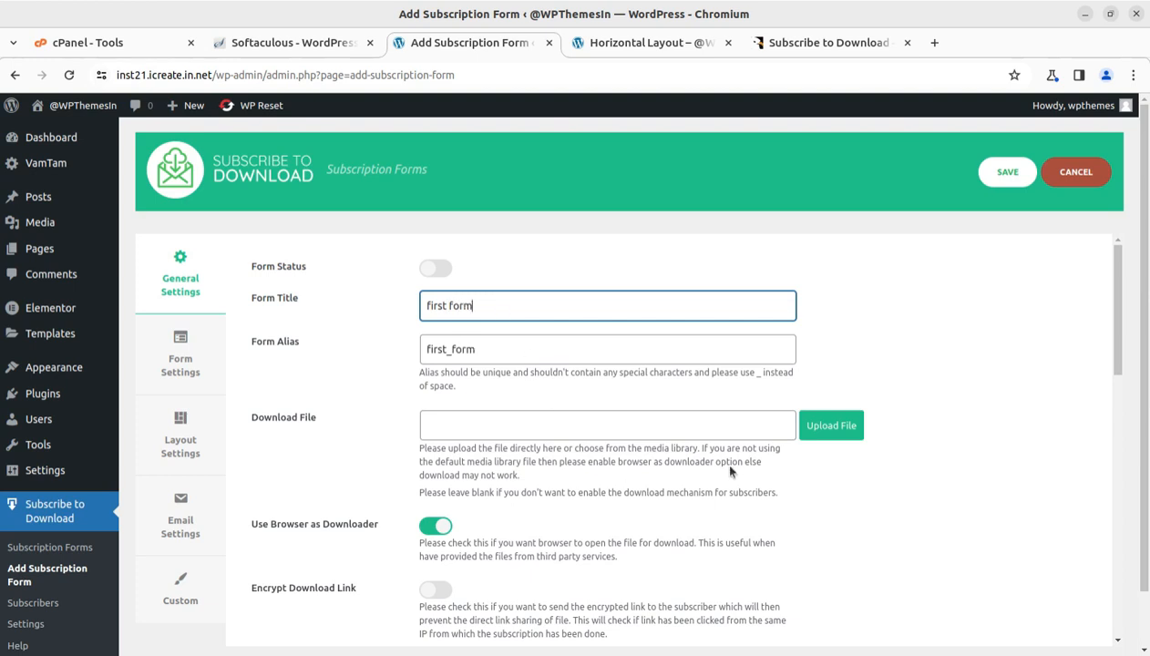
pyautogui.scroll(-3, 916, 351)
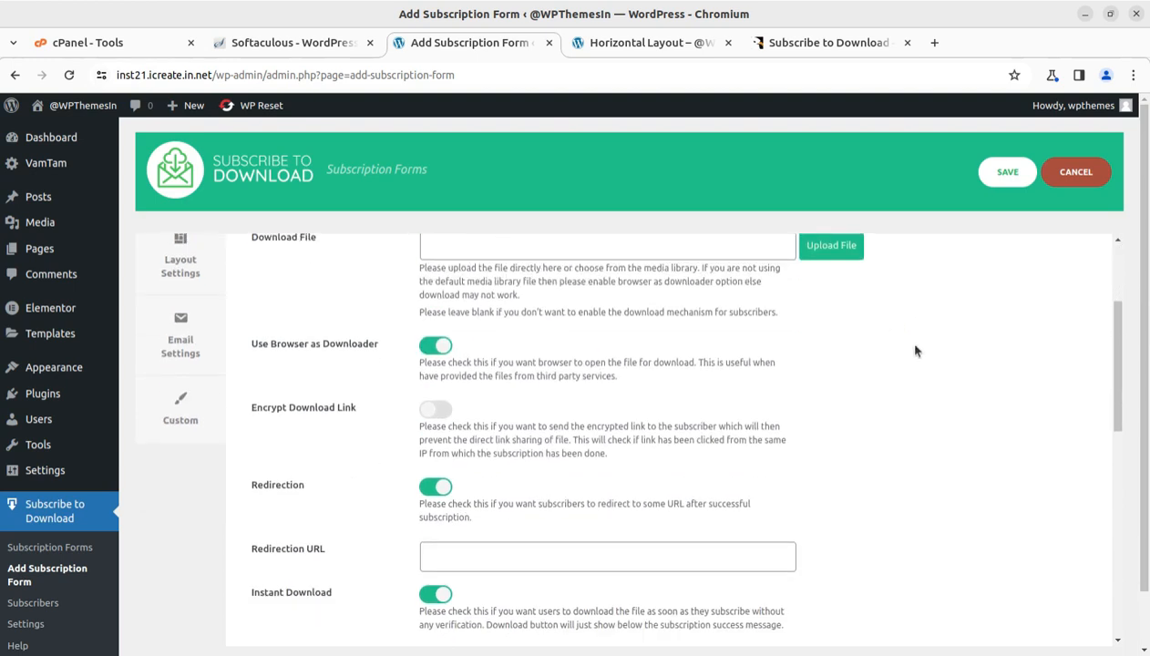
pyautogui.click(1000, 173)
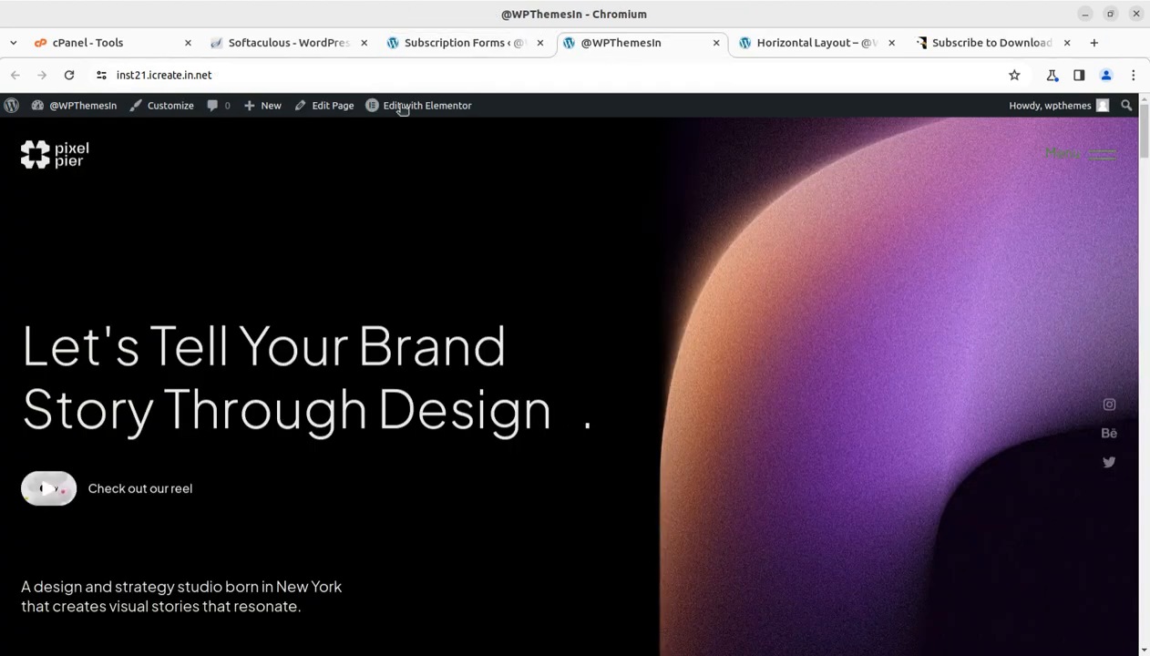
# Return to the subscription form editor, enable the Form Status for "first form", dismiss the Elementor notice and save the form.
pyautogui.click(418, 51)
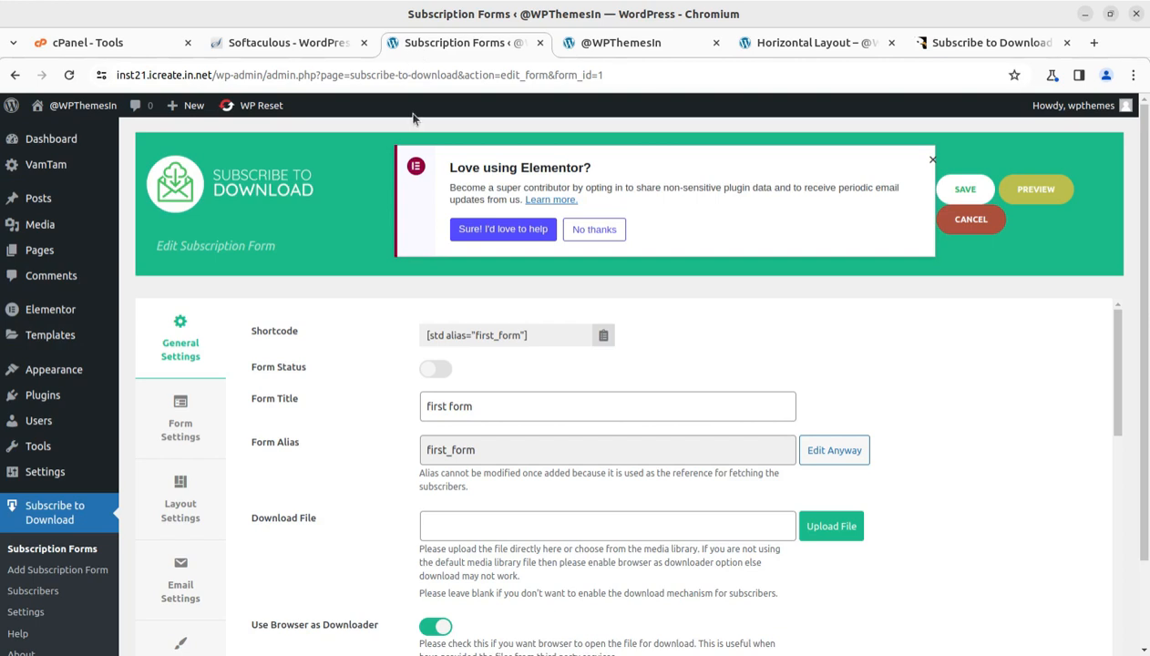
pyautogui.click(439, 372)
pyautogui.click(932, 161)
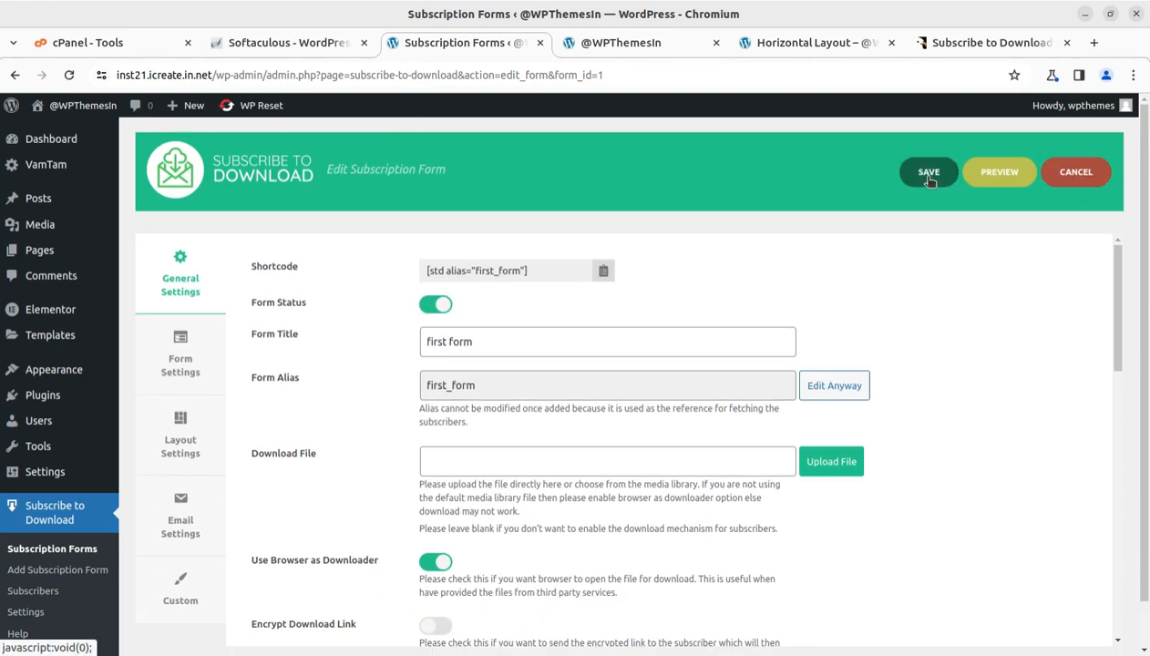
pyautogui.click(928, 181)
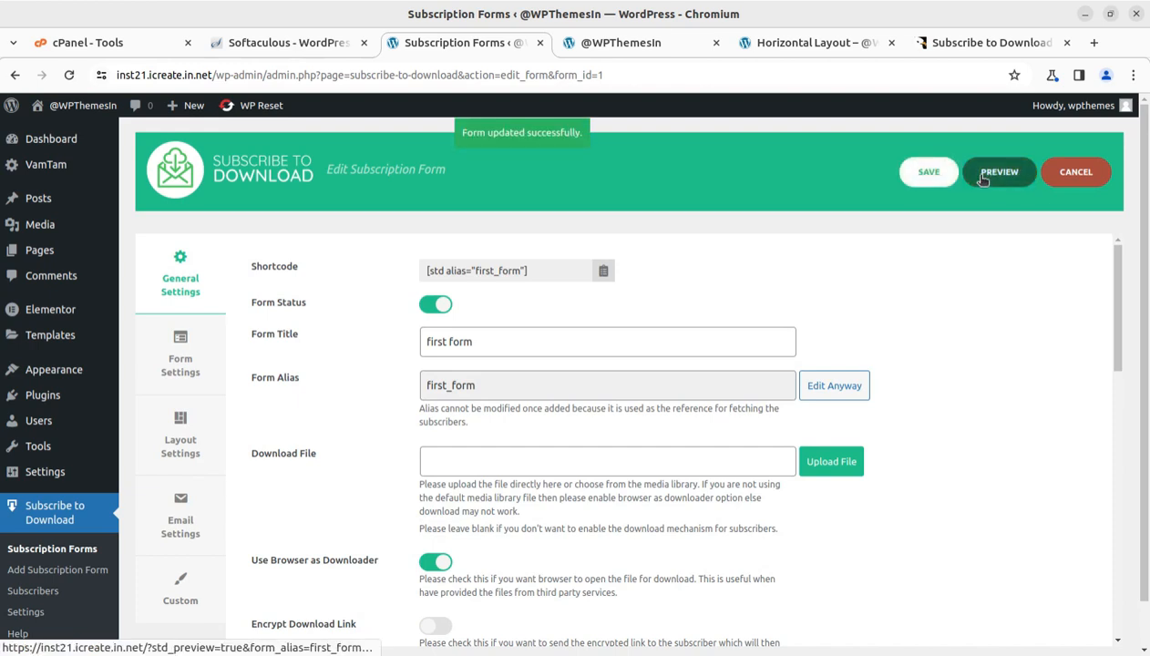
# Check the saved form in preview mode and inspect its popup fields on the Email Subscription page, closing both views.
pyautogui.click(982, 178)
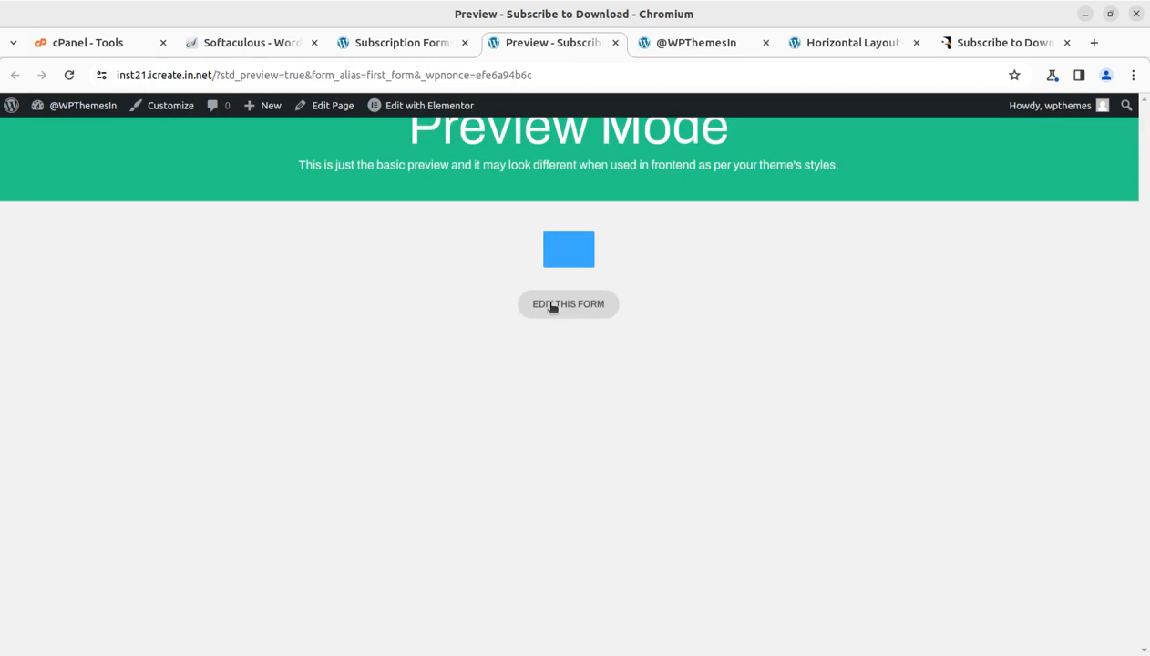
pyautogui.click(615, 43)
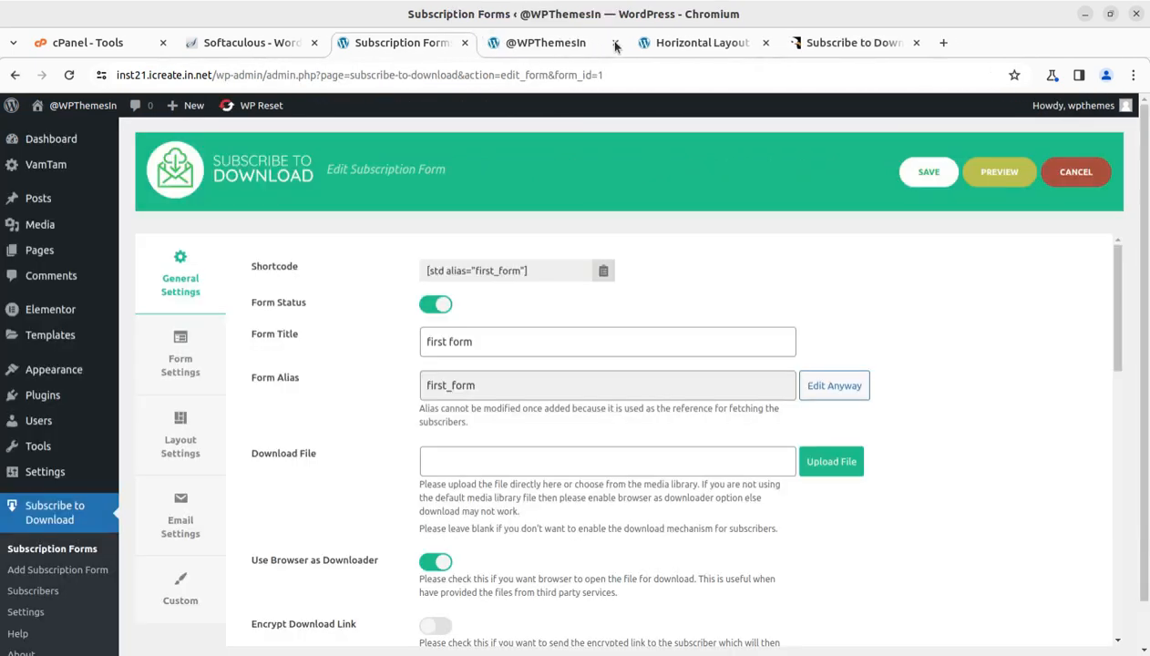
pyautogui.click(654, 43)
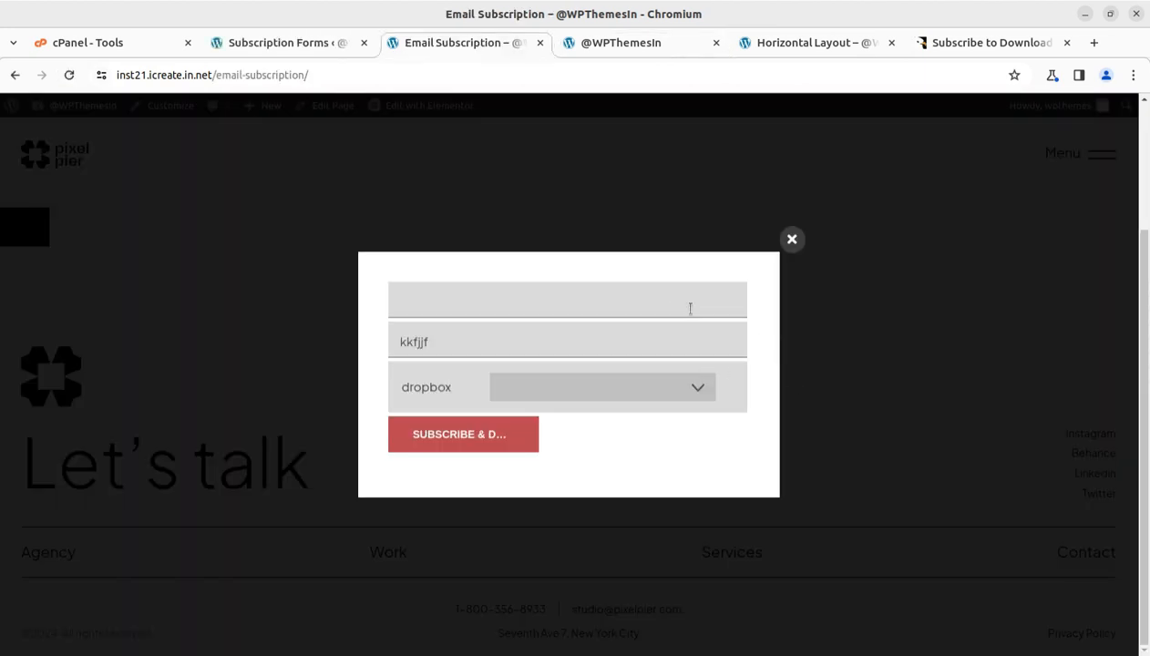
pyautogui.click(652, 307)
pyautogui.click(594, 353)
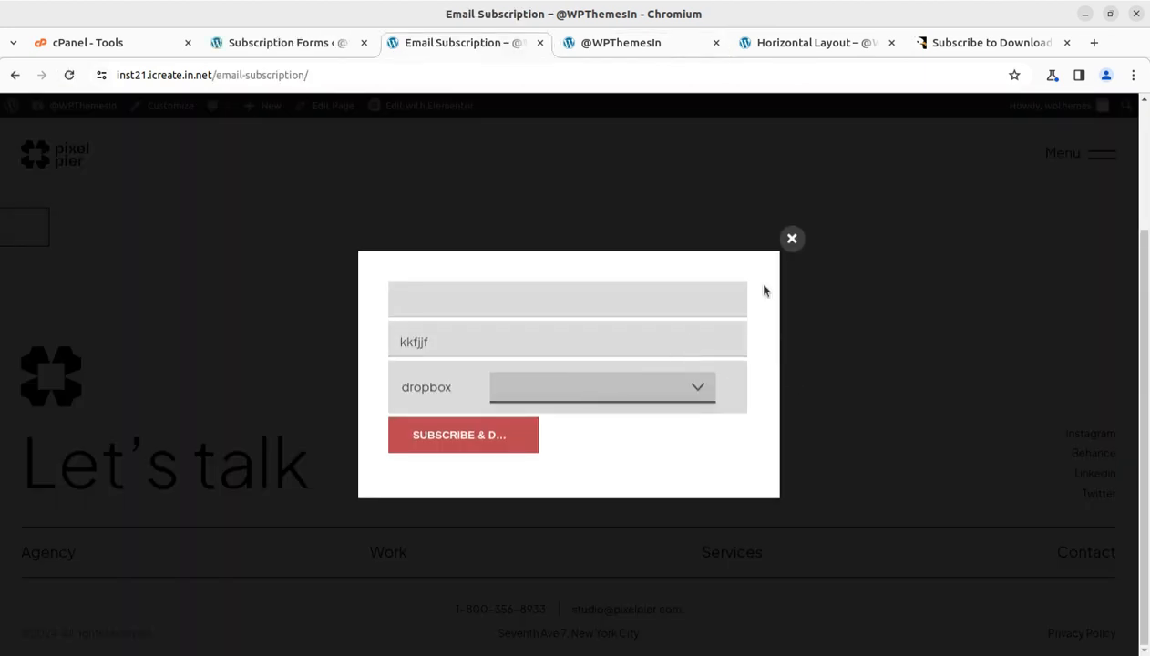
pyautogui.click(791, 239)
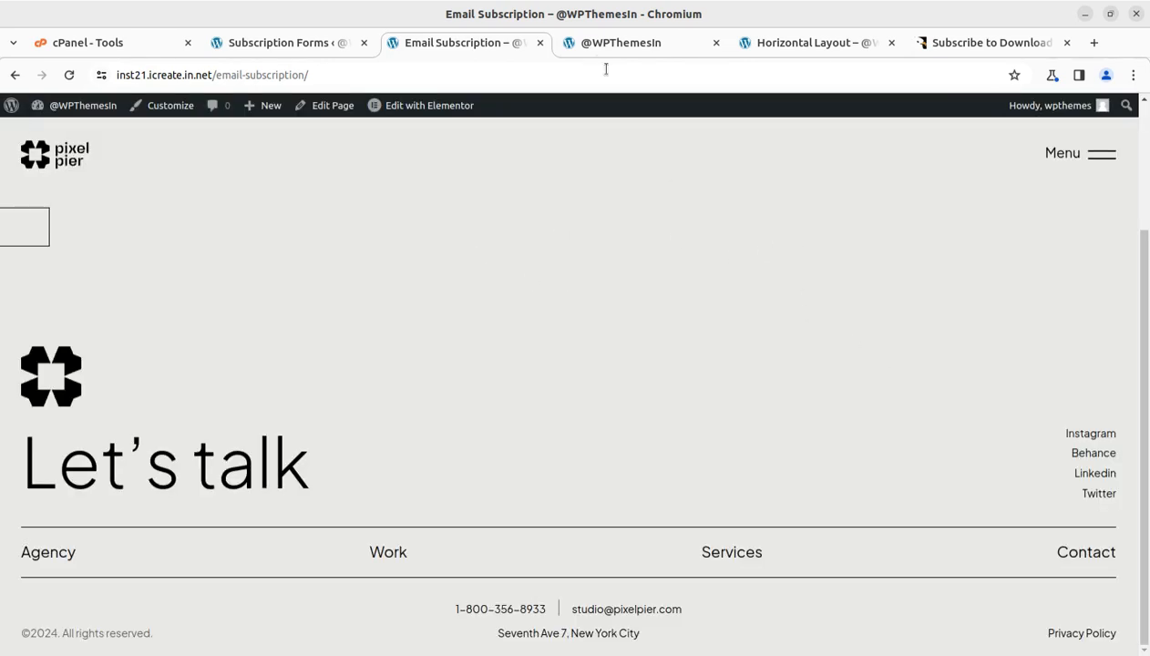
# Return to the form editor and highlight the shortcode [std alias="first_form"] above the layout settings.
pyautogui.click(264, 46)
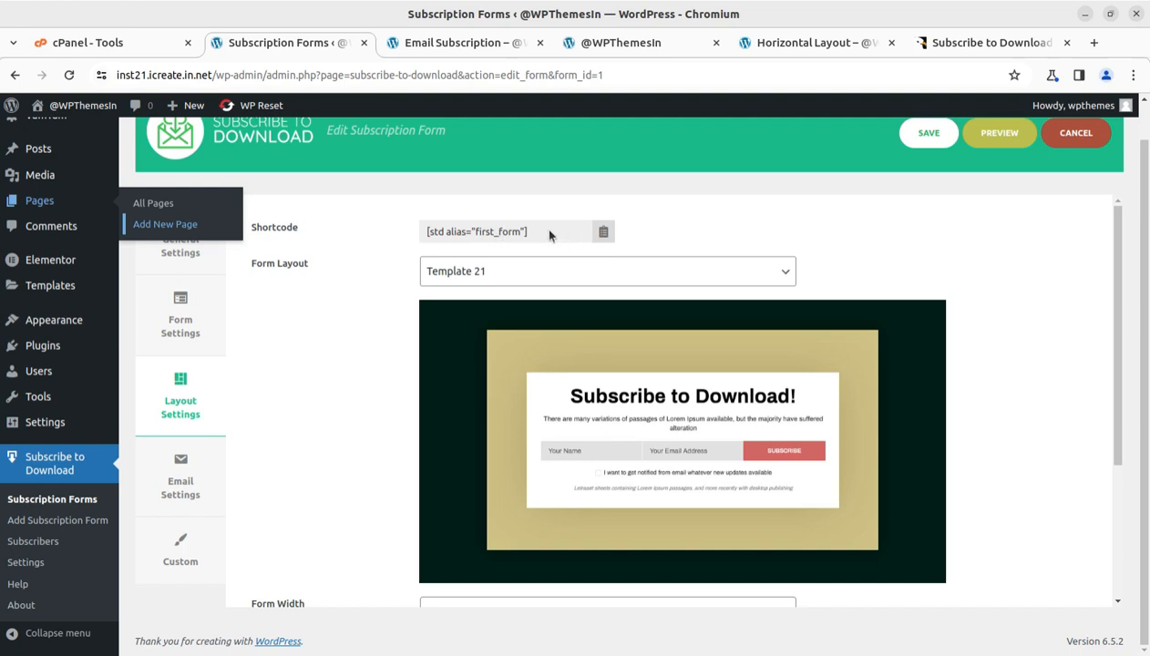
pyautogui.moveTo(549, 235); pyautogui.dragTo(417, 230)
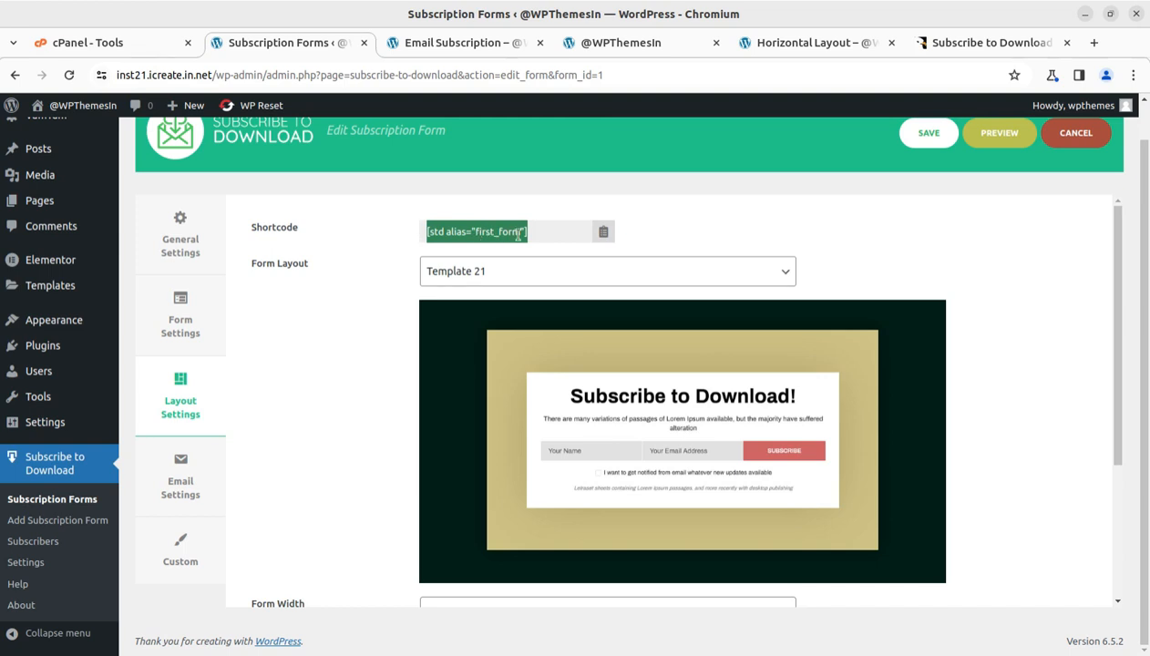
pyautogui.moveTo(545, 235); pyautogui.dragTo(413, 234)
# Open the form's email settings and review the From Email, From Name and Download Email subject and message fields.
pyautogui.click(182, 497)
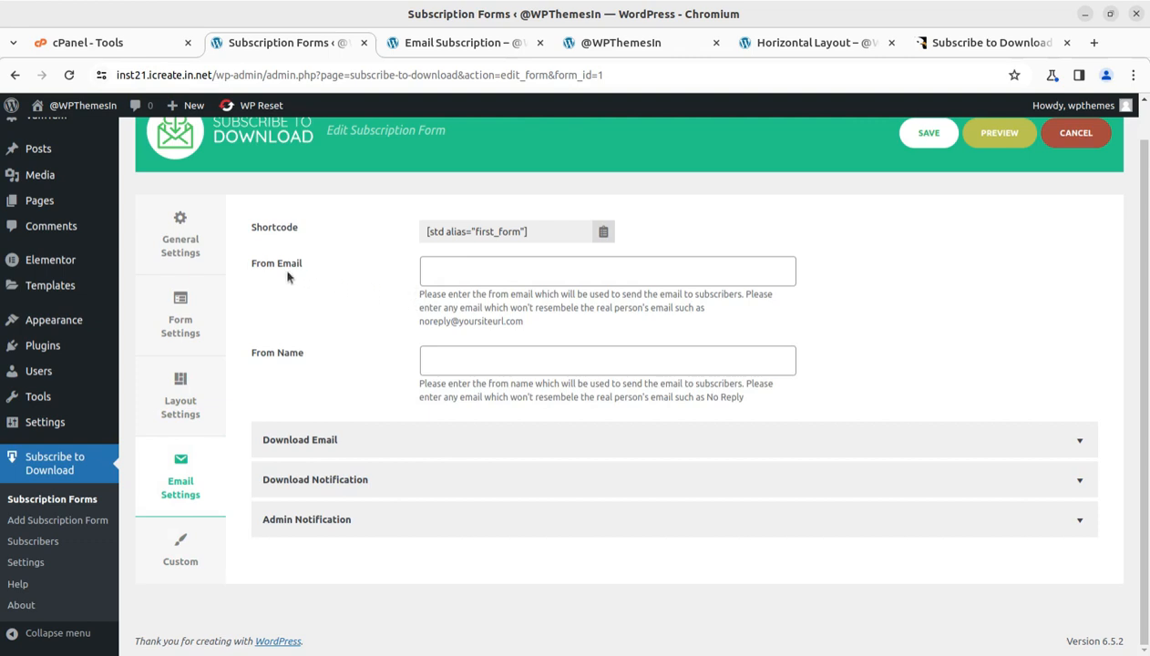
pyautogui.click(444, 261)
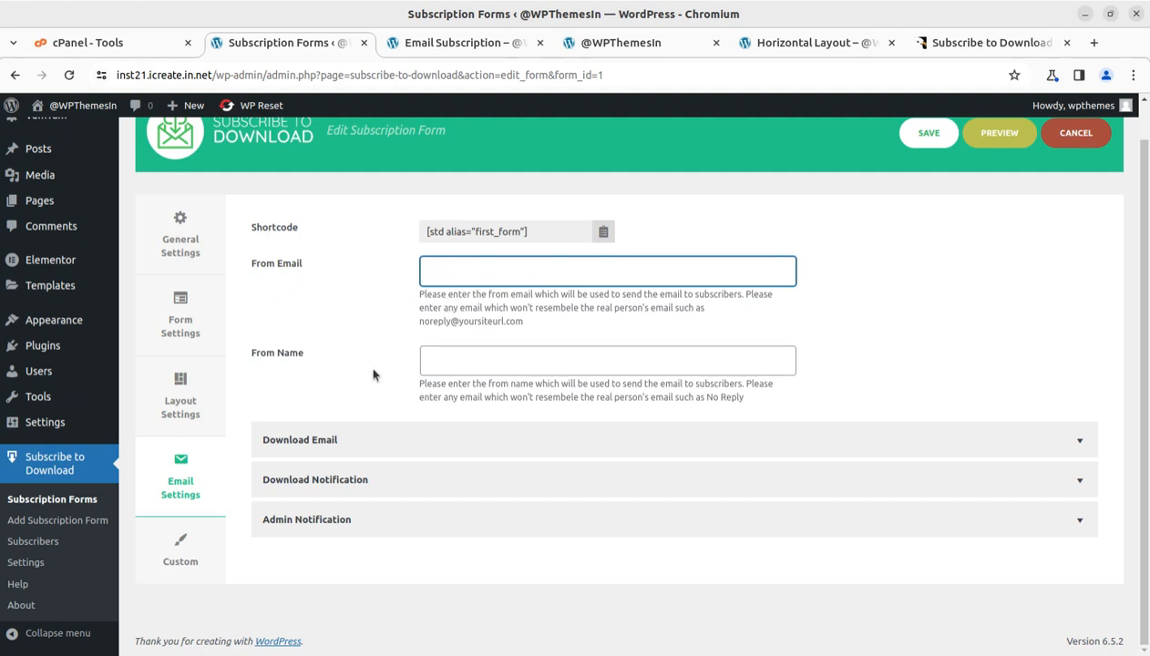
pyautogui.click(430, 440)
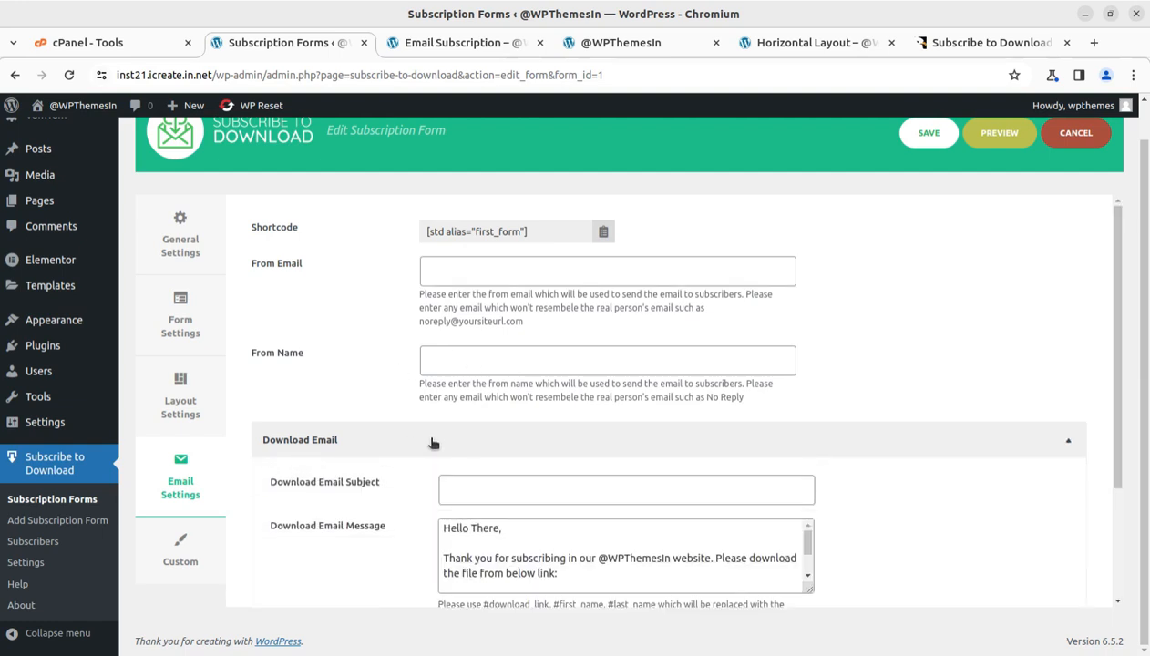
pyautogui.scroll(-1, 438, 453)
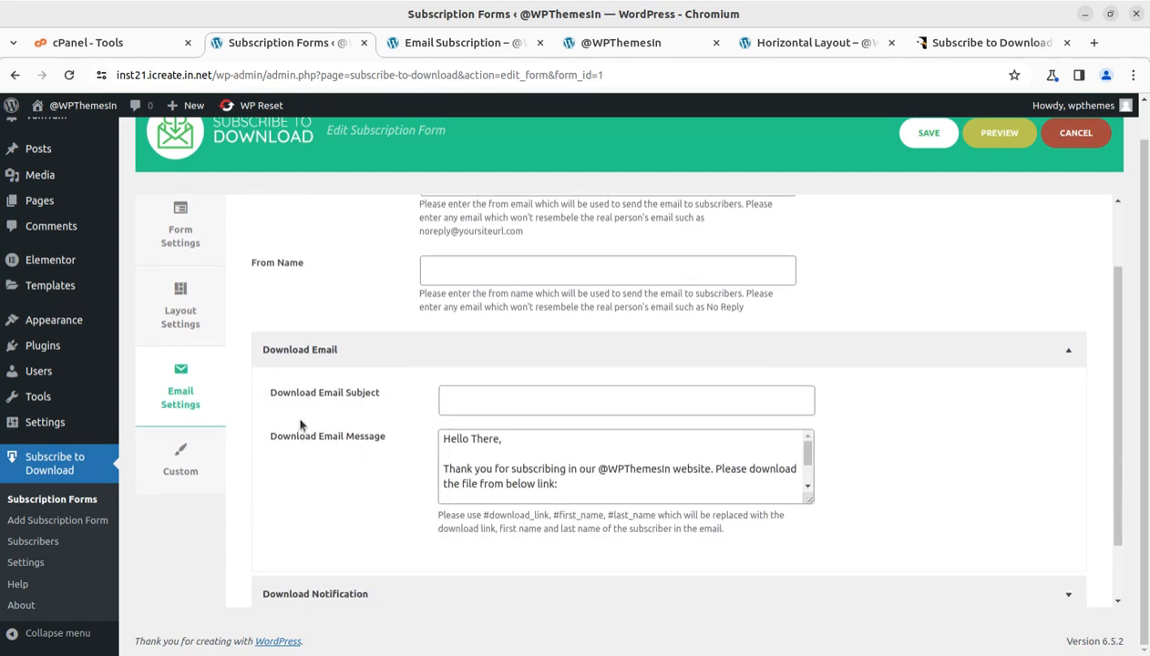
pyautogui.scroll(-1, 433, 418)
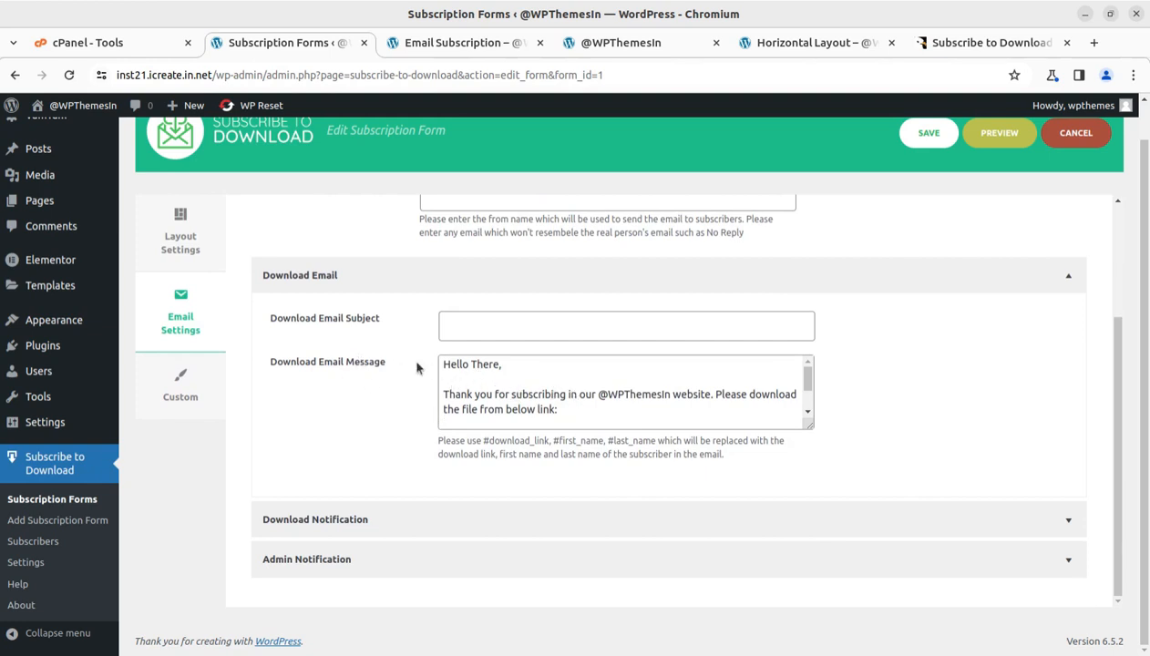
# Toggle the Download Notification status on and off, enable the Admin Notification status, and review the notification email fields.
pyautogui.click(452, 533)
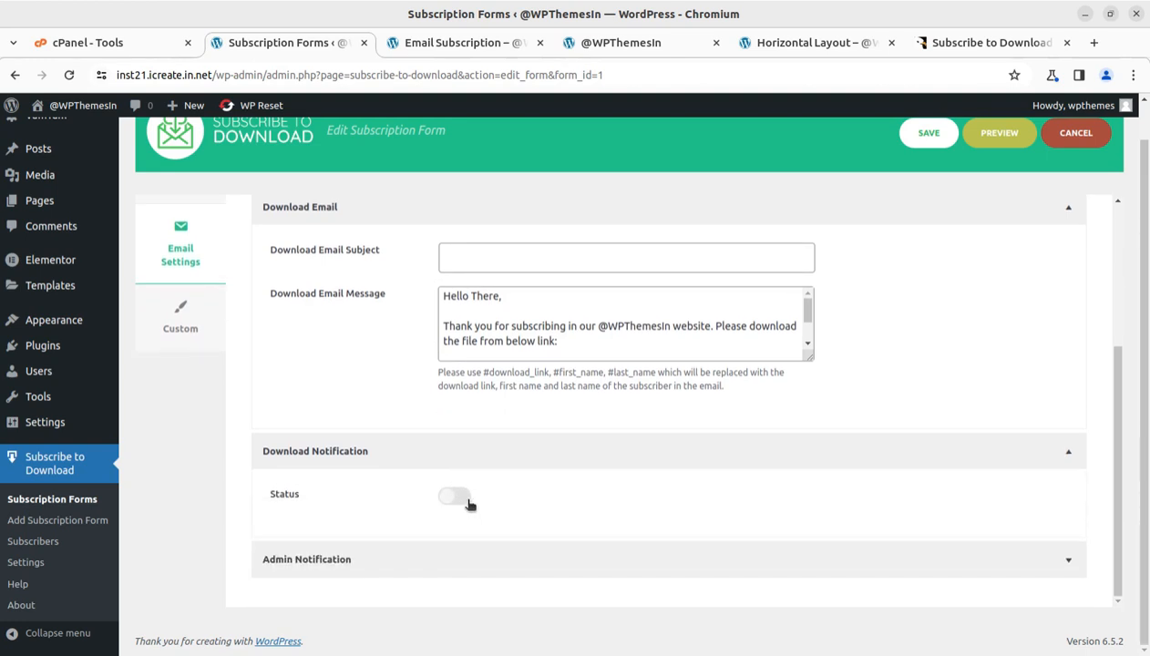
pyautogui.click(463, 500)
pyautogui.click(462, 499)
pyautogui.click(462, 499)
pyautogui.click(450, 500)
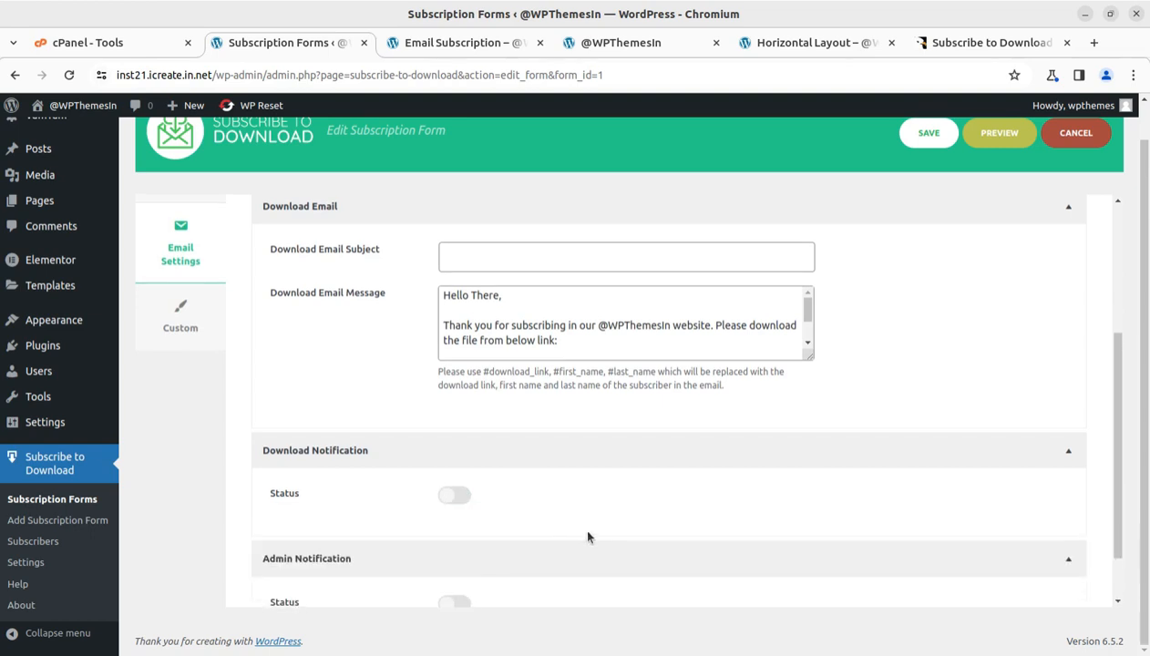
pyautogui.scroll(-2, 588, 533)
pyautogui.click(452, 539)
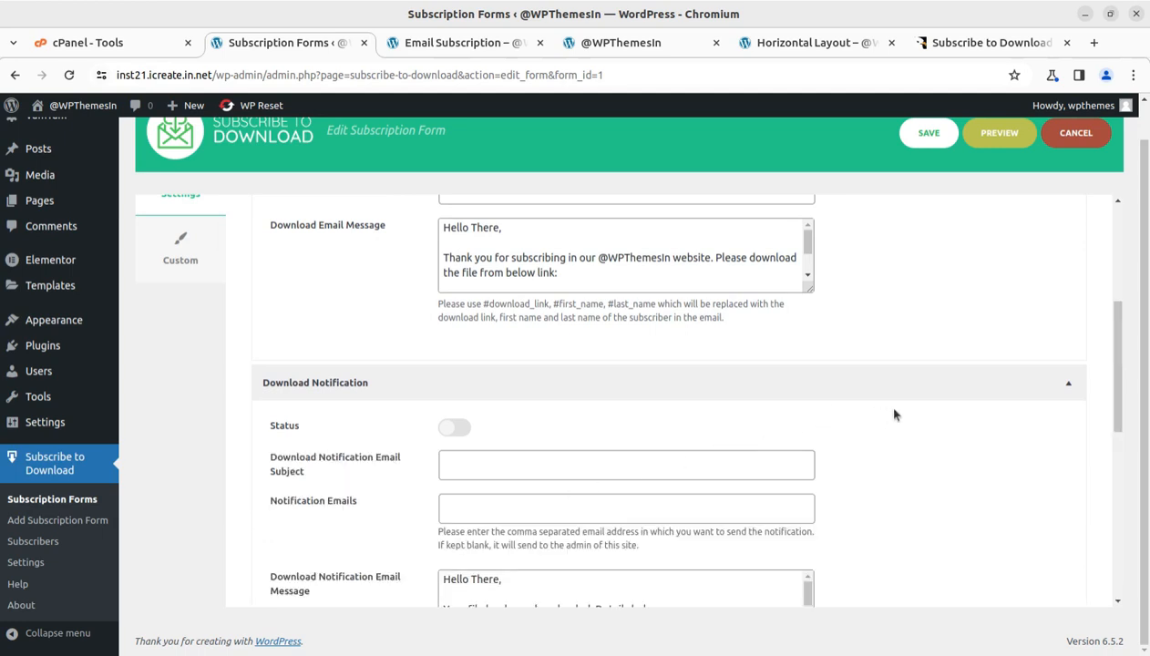
pyautogui.scroll(-2, 921, 407)
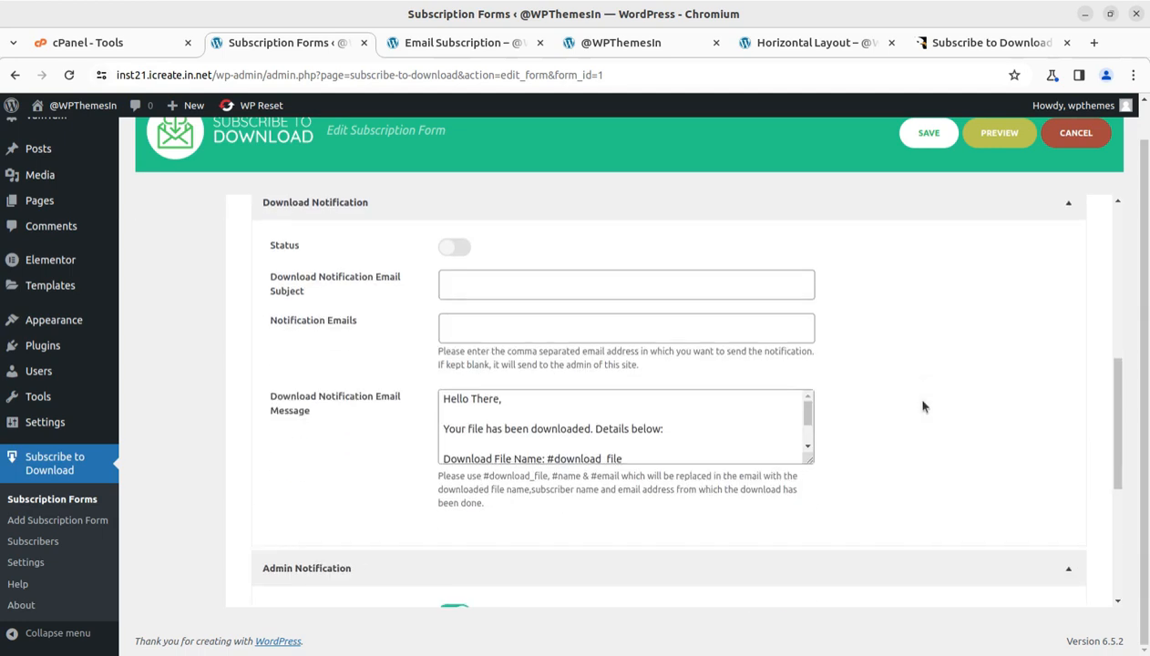
pyautogui.scroll(-2, 922, 406)
pyautogui.scroll(5, 484, 516)
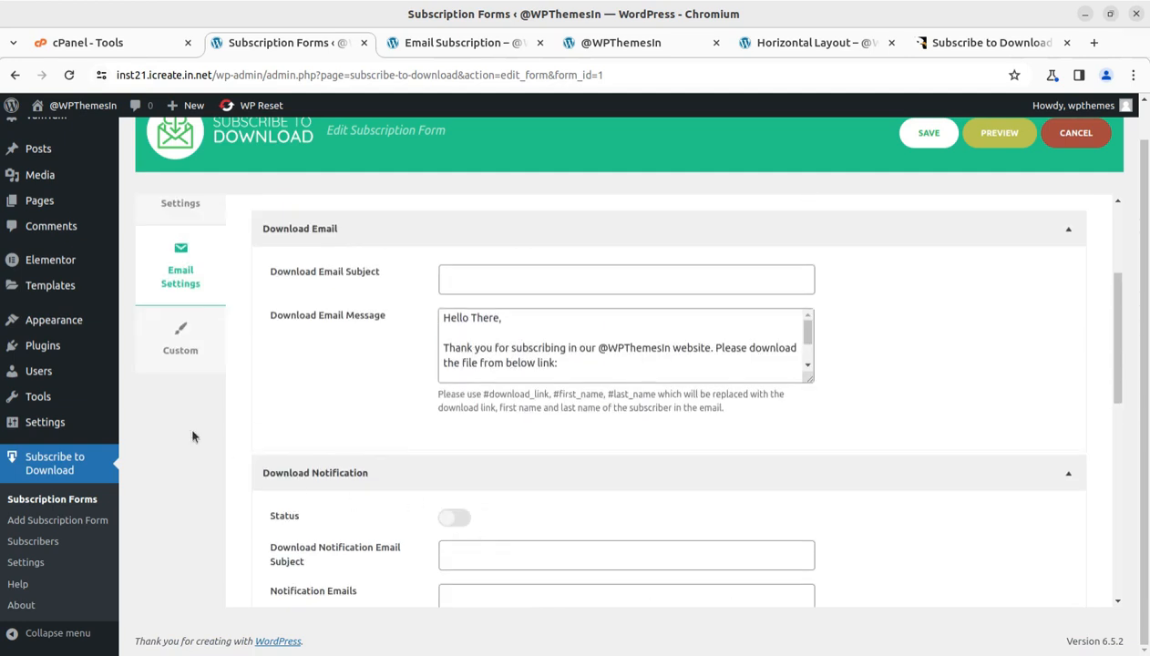
# Enable Custom Styles in the form's custom settings and review the color and background options.
pyautogui.click(176, 353)
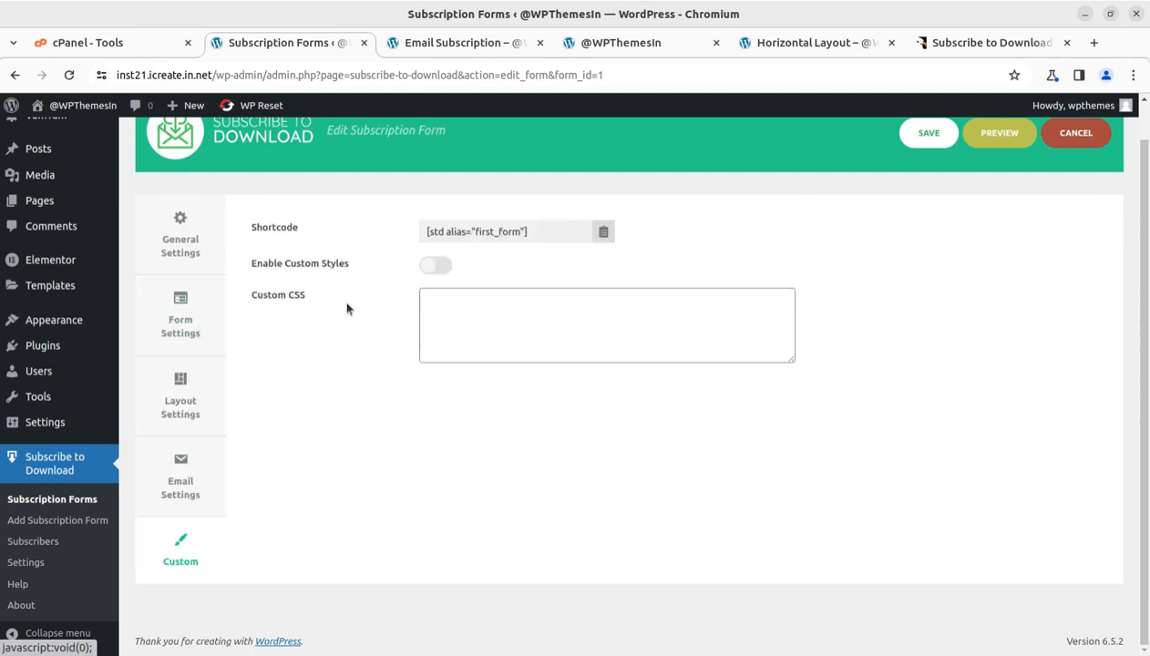
pyautogui.click(443, 266)
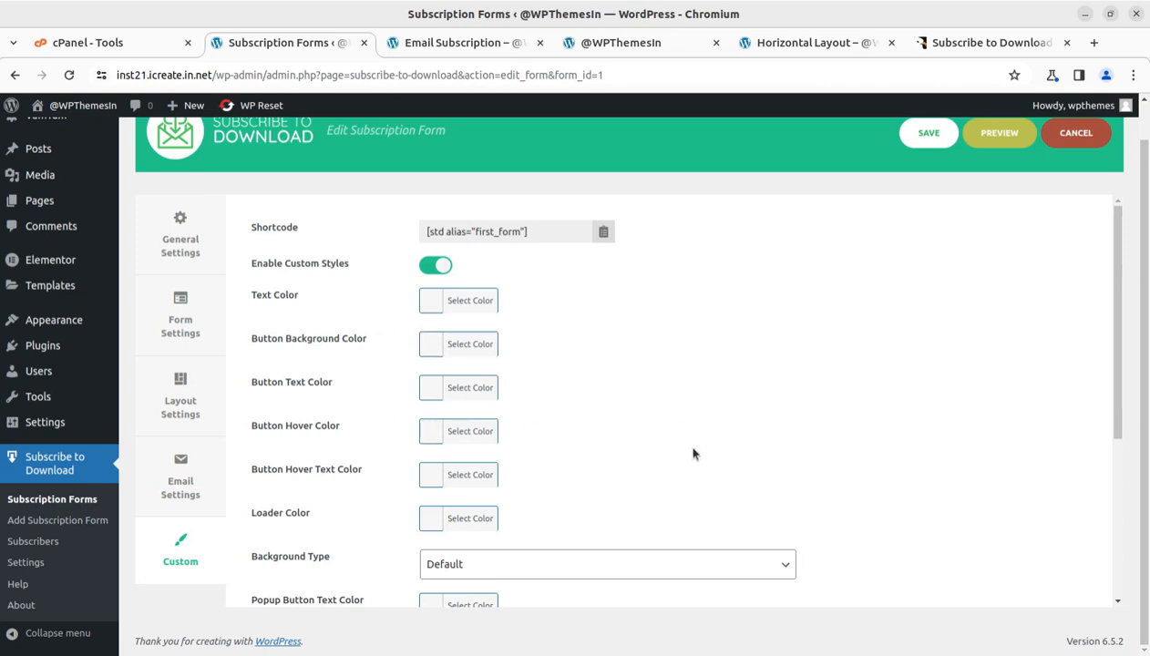
pyautogui.scroll(1, 635, 453)
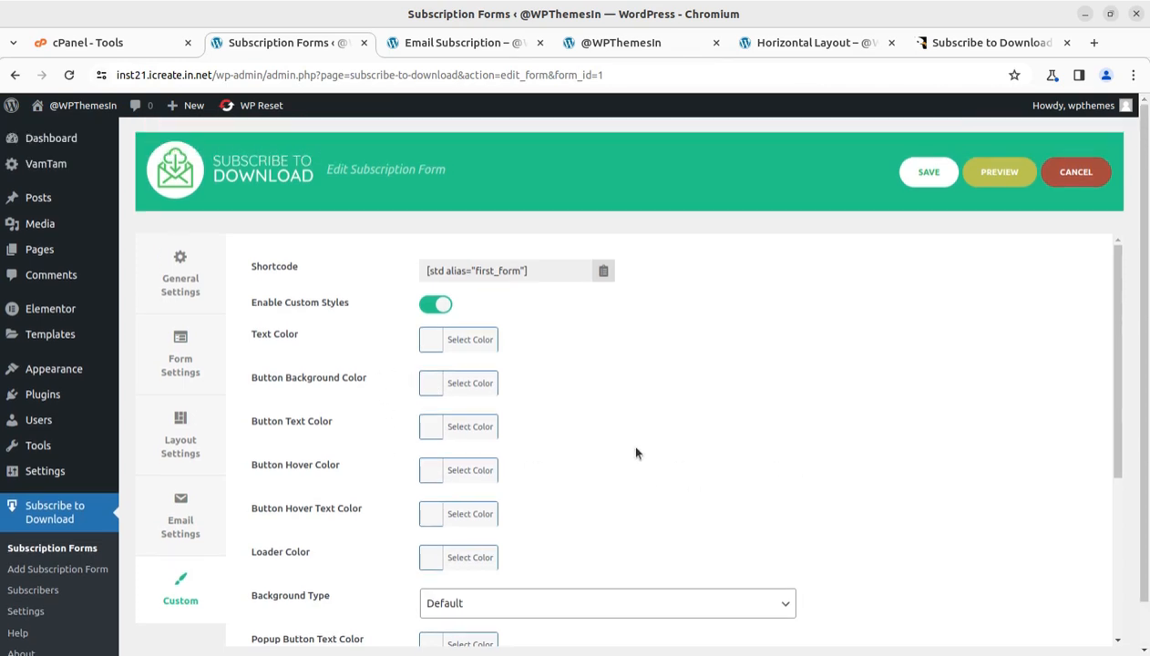
# Cancel editing the subscription form and switch to the plugin's CodeCanyon product page.
pyautogui.click(1073, 173)
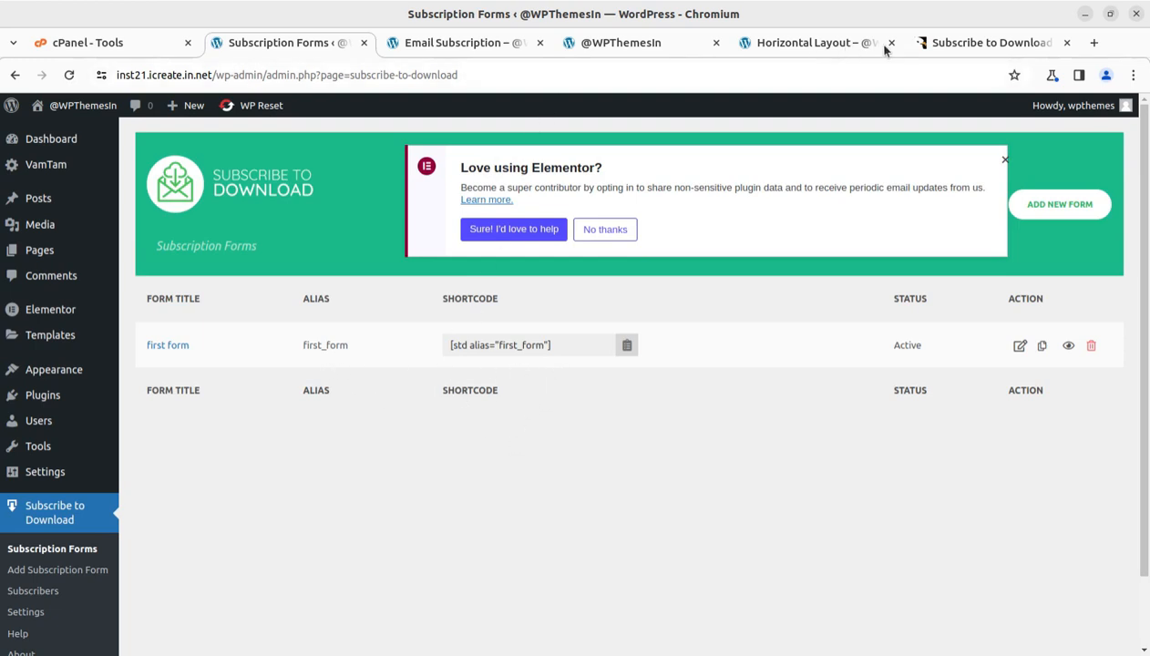
pyautogui.click(969, 44)
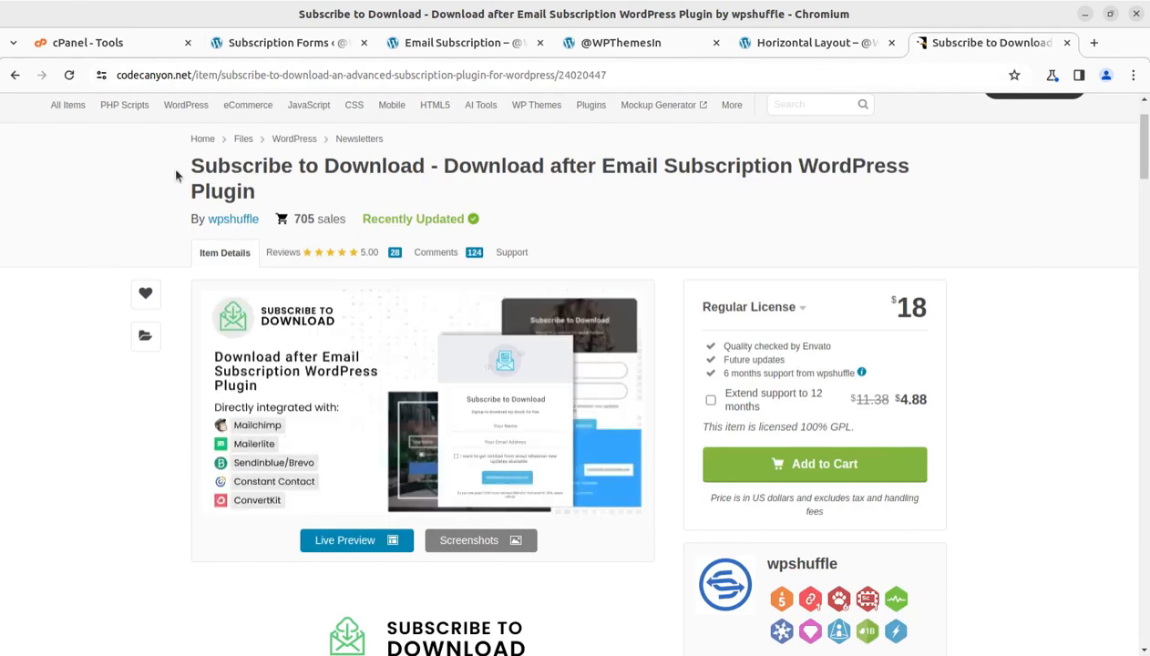